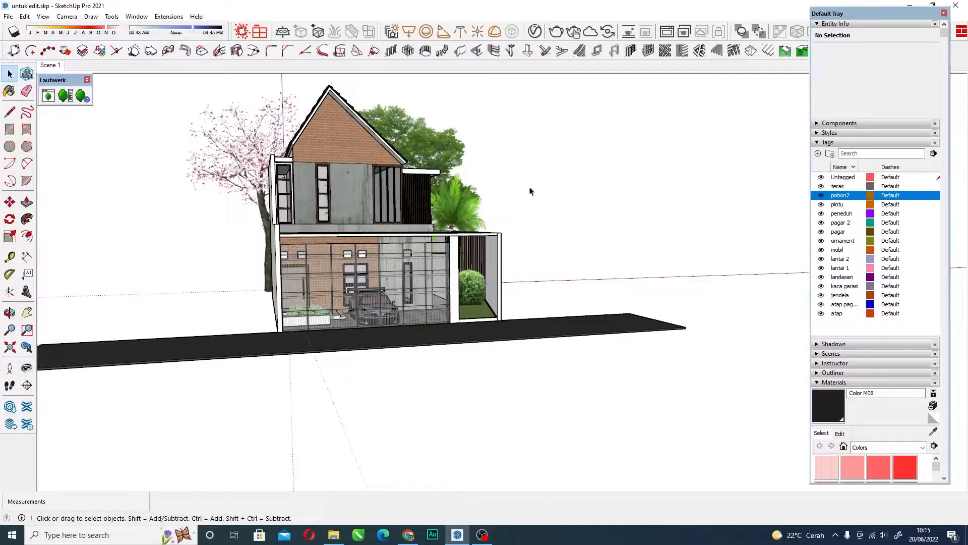
Look over the front of the house and collapse the tag list.
scroll(393, 238, "up", 5)
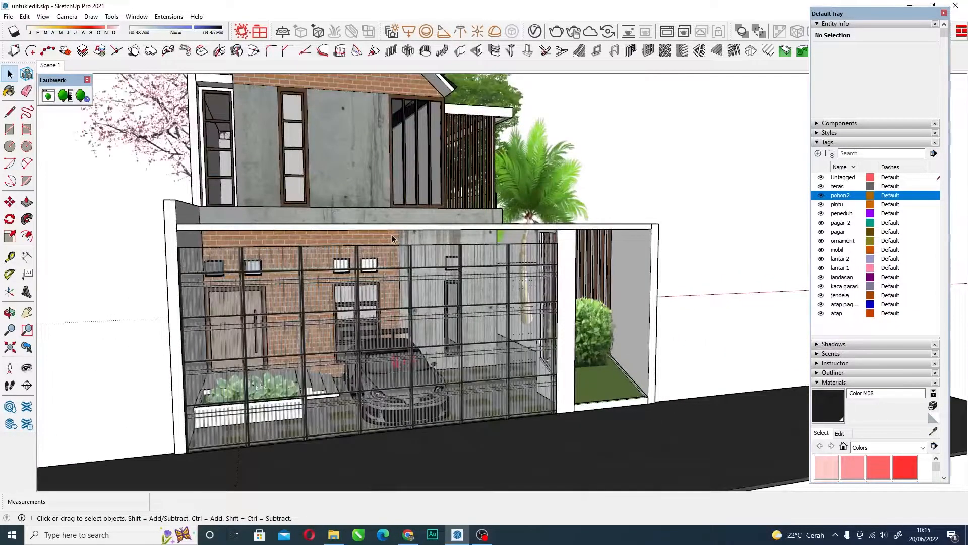
scroll(393, 239, "down", 5)
middle_click_drag(393, 239, 377, 227)
scroll(377, 227, "up", 3)
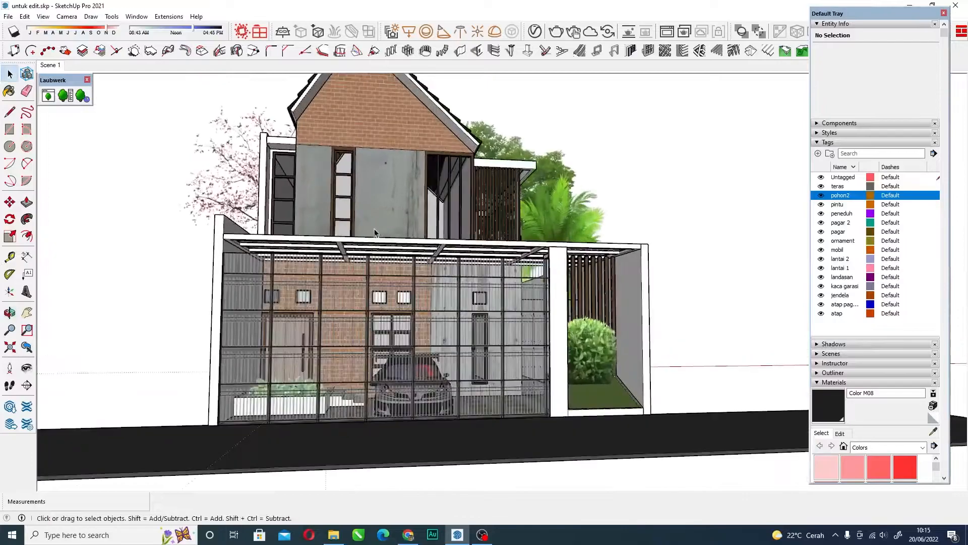
scroll(377, 227, "down", 2)
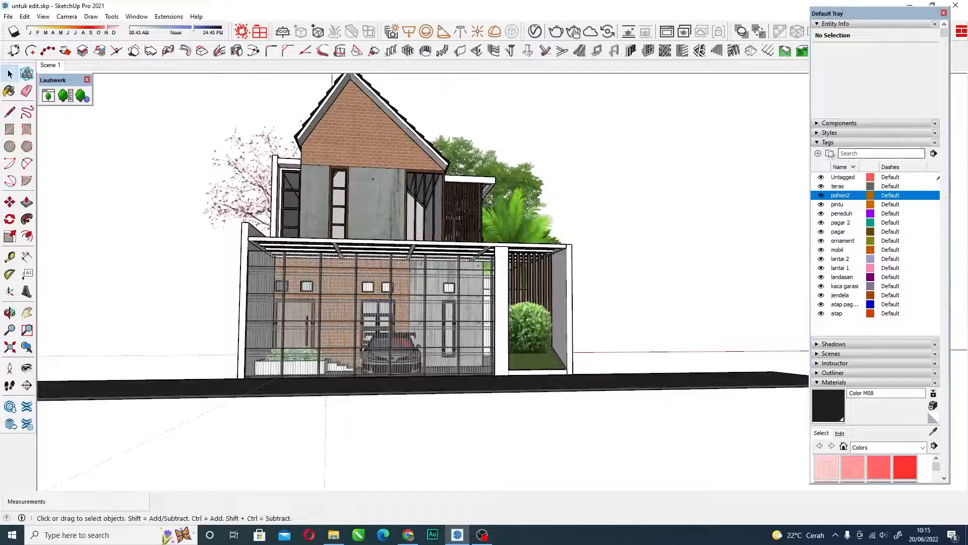
left_click(819, 144)
Examine the house's front facade from street level up to the gable roof.
scroll(402, 202, "down", 3)
mouse_move(402, 202)
middle_mouse_down()
mouse_move(399, 186)
mouse_move(451, 209)
mouse_move(412, 209)
mouse_move(378, 247)
middle_mouse_up()
scroll(451, 210, "up", 3)
scroll(372, 256, "down", 2)
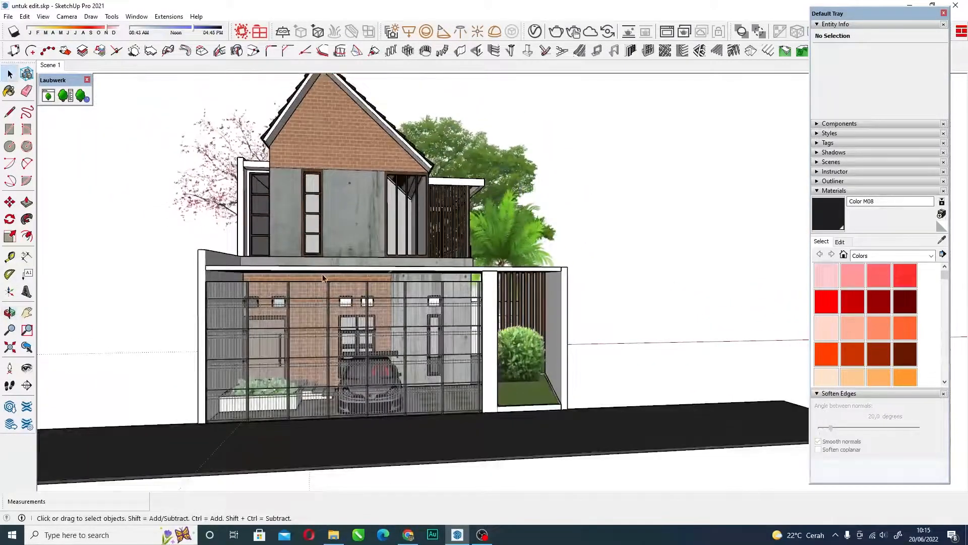
middle_click_drag(400, 316, 328, 296)
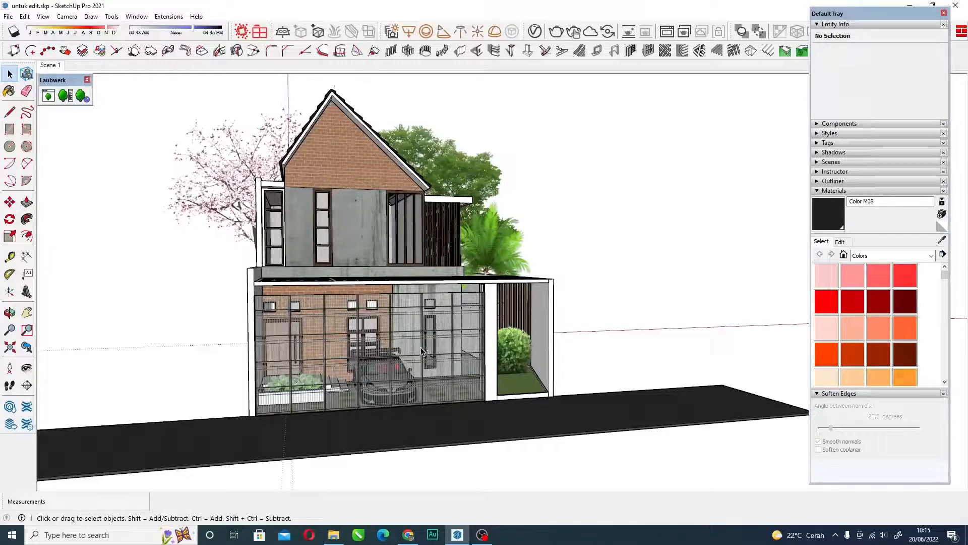
scroll(422, 350, "up", 5)
scroll(422, 350, "down", 5)
middle_click_drag(422, 349, 385, 319)
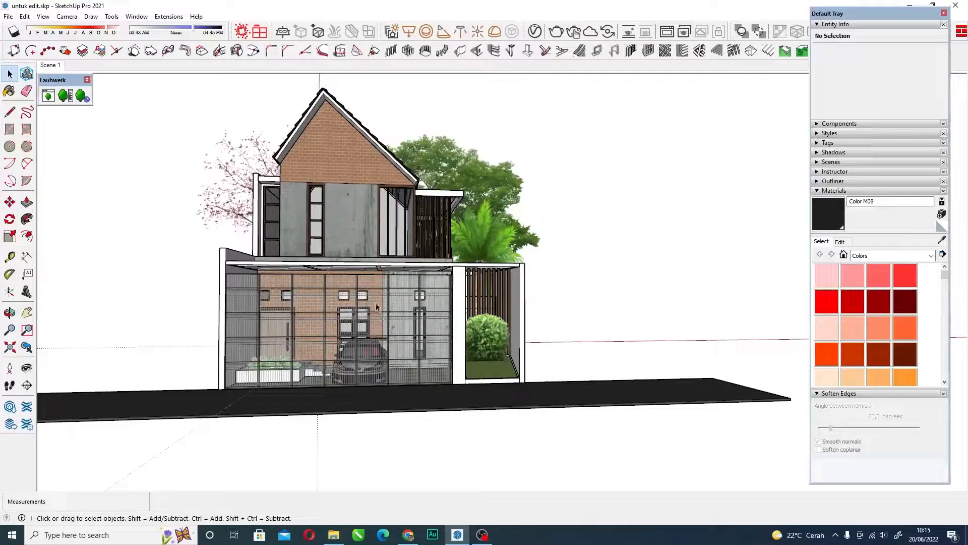
middle_click_drag(379, 309, 412, 317)
scroll(422, 310, "up", 3)
scroll(423, 312, "down", 3)
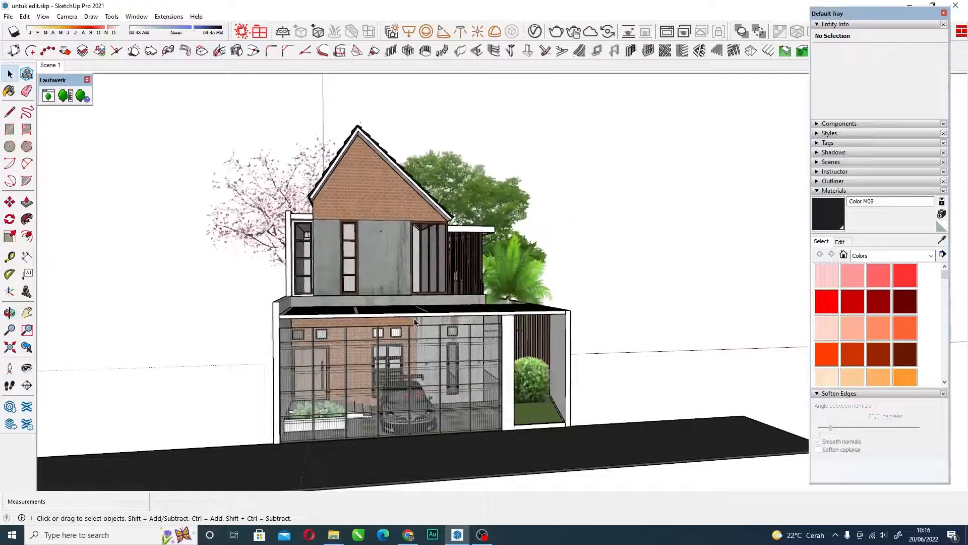
middle_click_drag(347, 220, 346, 242)
scroll(338, 227, "up", 3)
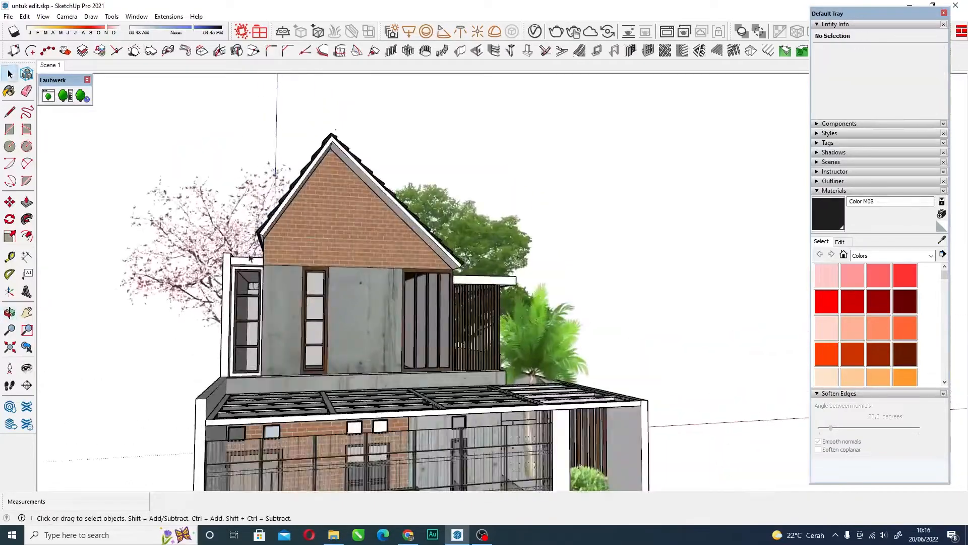
middle_click_drag(303, 160, 310, 178)
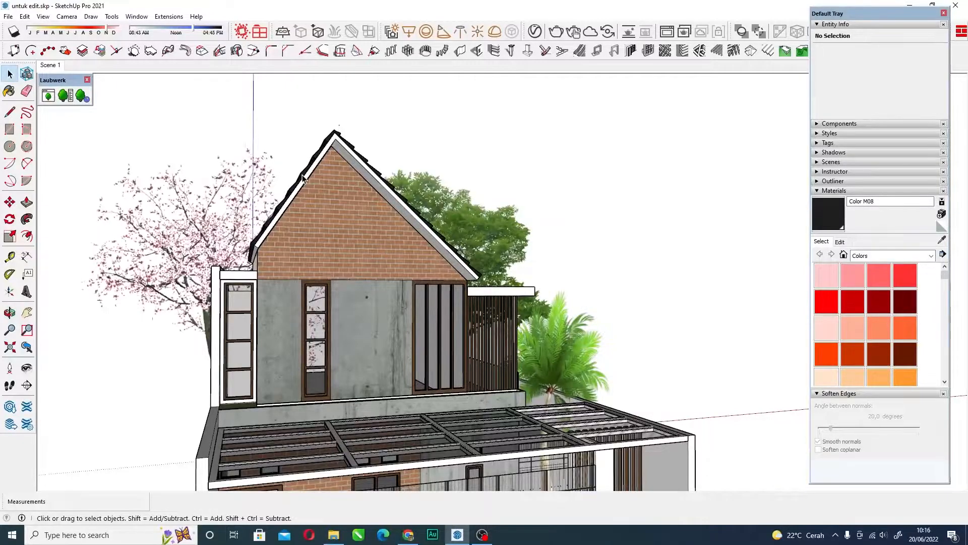
Inspect the groups that form the house front, from the roof tiles and upper floor down to the canopy, fence and boundary walls.
left_click(301, 179)
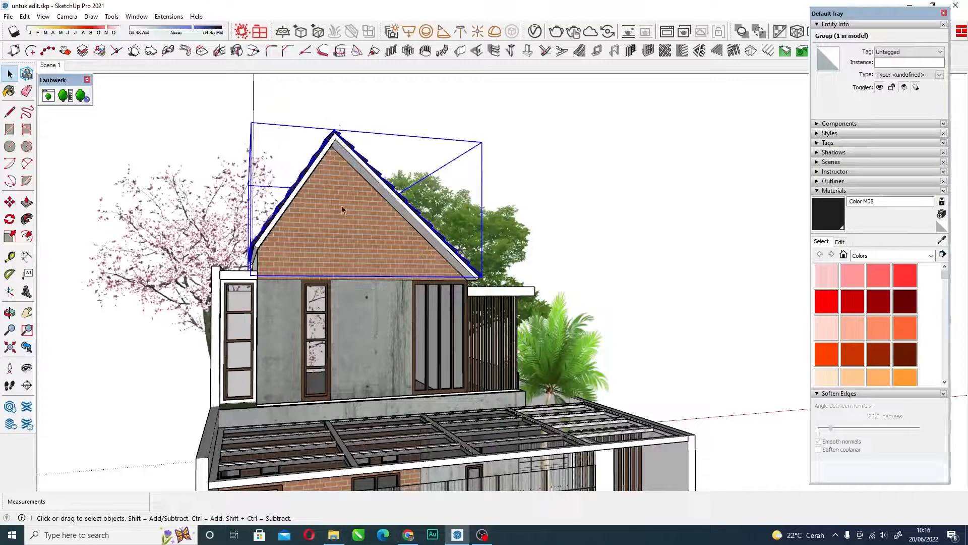
left_click(361, 258)
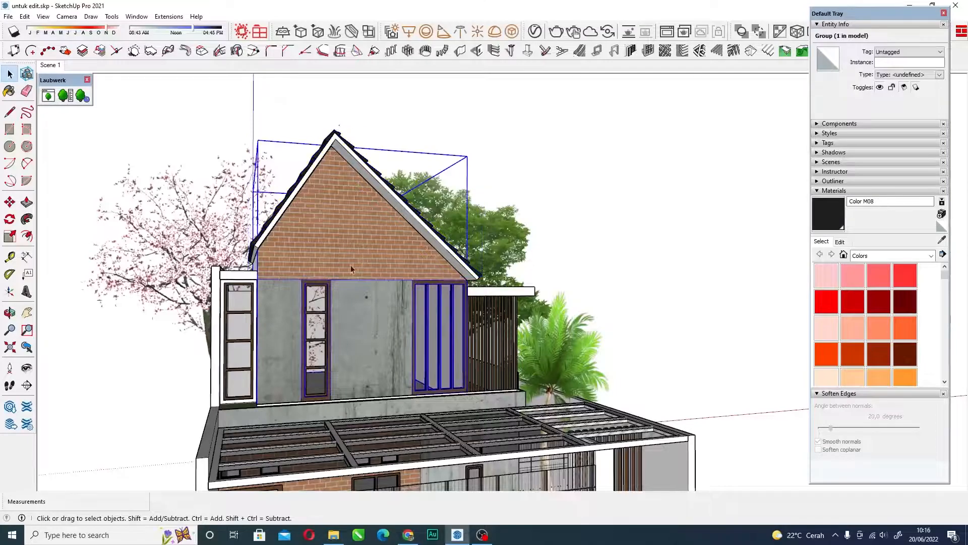
scroll(322, 353, "down", 2)
left_click(335, 428)
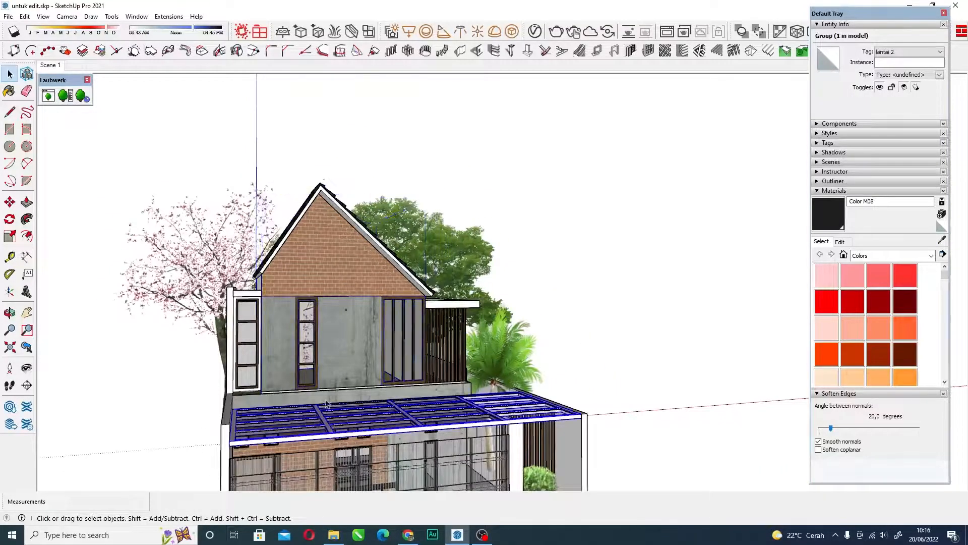
scroll(335, 428, "down", 3)
scroll(295, 406, "up", 3)
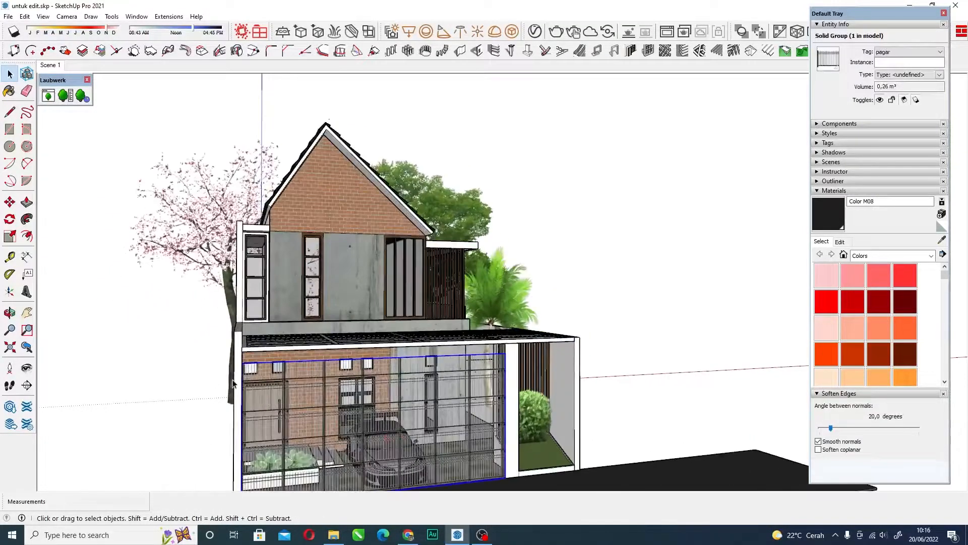
scroll(233, 384, "up", 1)
left_click(251, 385)
left_click(574, 457)
middle_click_drag(543, 409, 393, 245)
left_click(388, 401)
scroll(388, 401, "down", 3)
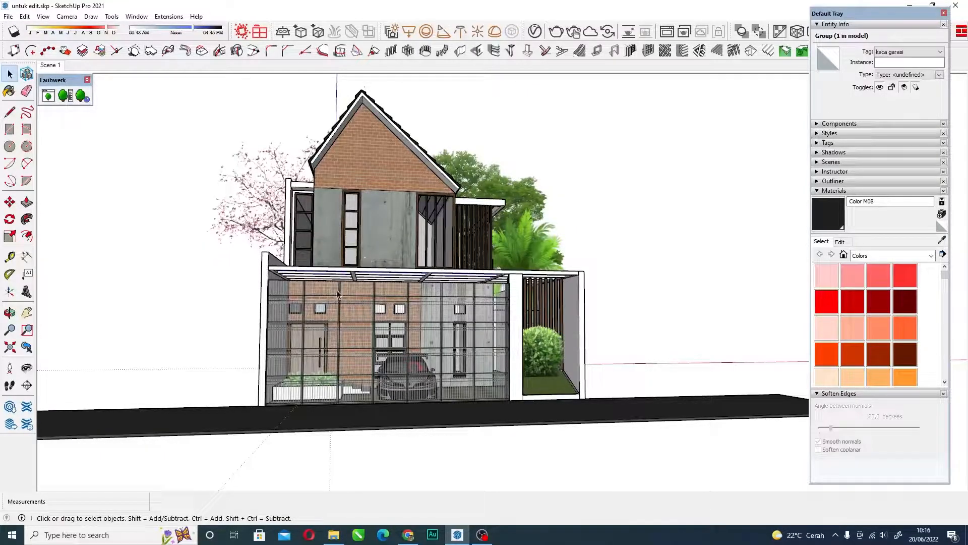
Inspect the beam frame and glass panel groups of the canopy over the carport.
scroll(331, 300, "down", 4)
middle_click_drag(331, 301, 374, 309)
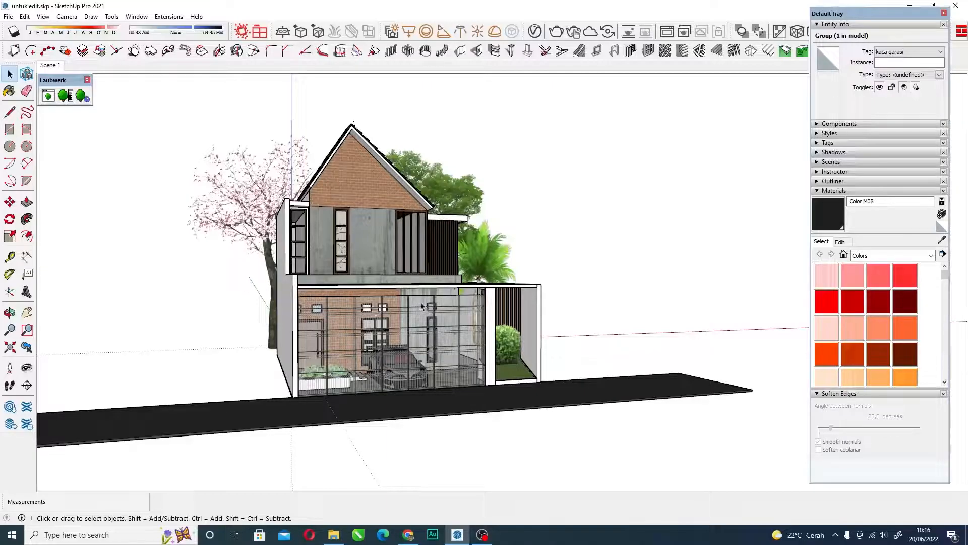
scroll(429, 307, "down", 5)
middle_click_drag(417, 313, 372, 332)
scroll(386, 357, "up", 3)
scroll(399, 323, "down", 2)
scroll(406, 292, "up", 5)
scroll(407, 291, "up", 3)
middle_click_drag(406, 292, 379, 308)
scroll(337, 322, "up", 3)
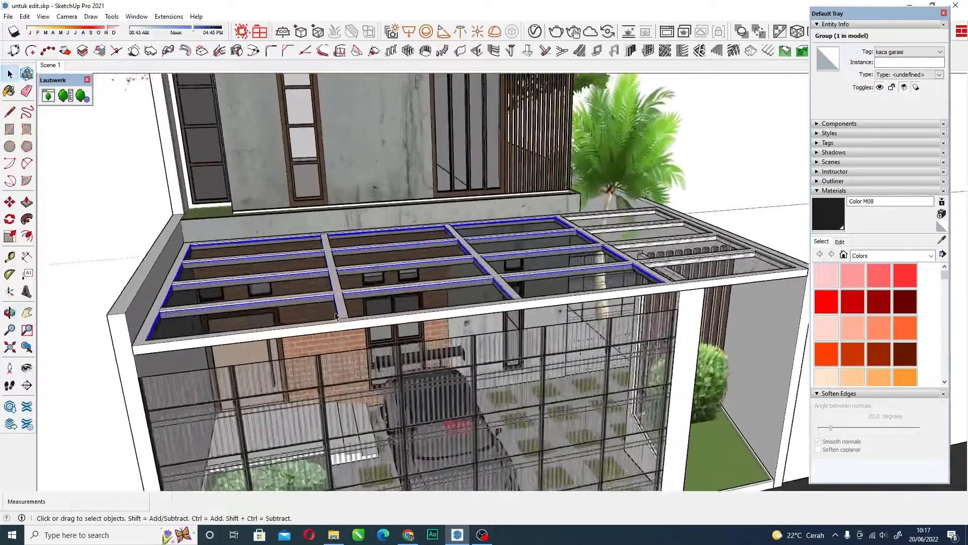
scroll(337, 323, "down", 1)
left_click(337, 285)
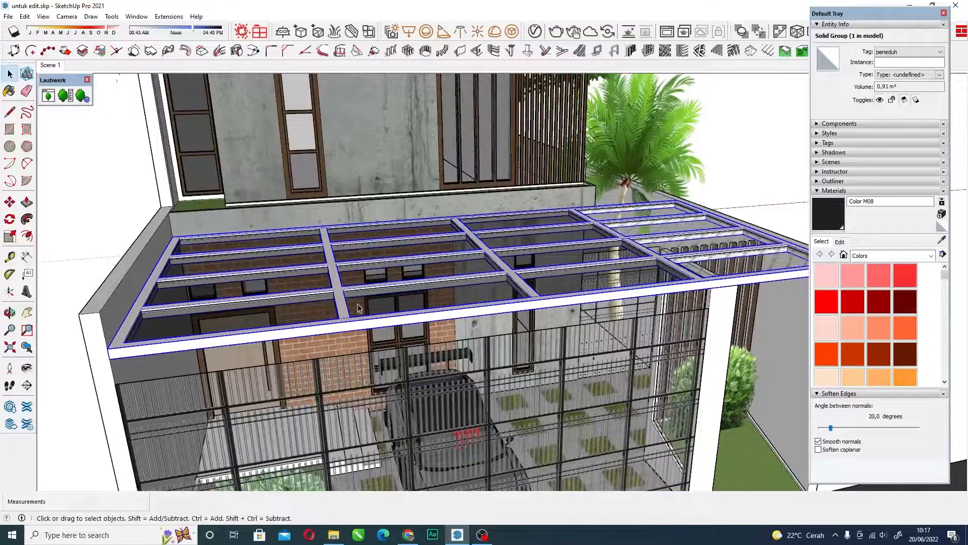
left_click(385, 302)
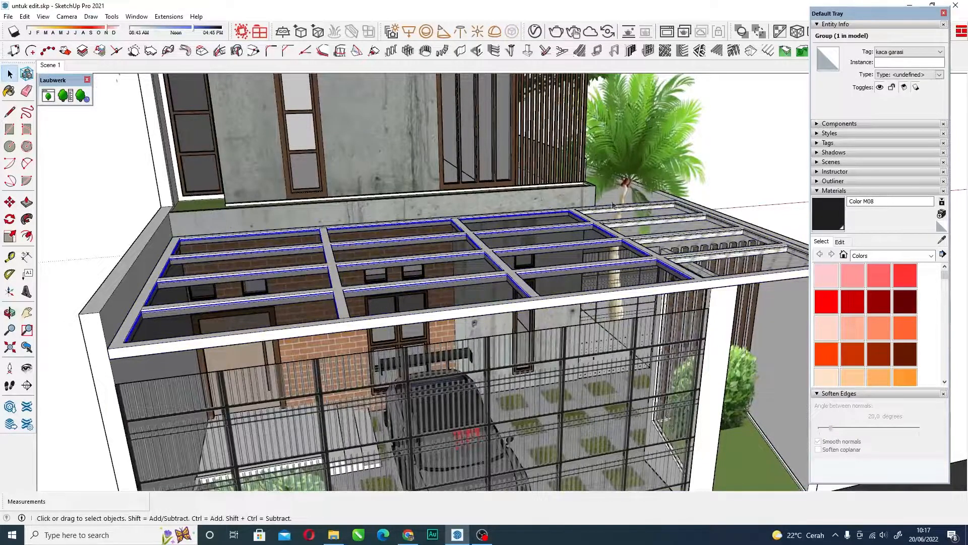
middle_click_drag(471, 263, 395, 285)
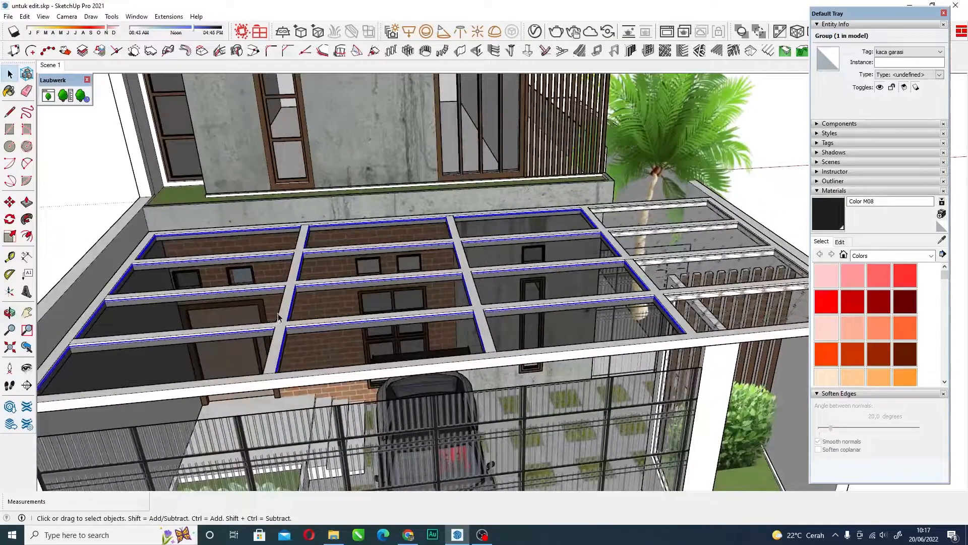
Examine up close how the glass panels sit between the carport canopy's beams.
scroll(278, 317, "down", 3)
scroll(302, 314, "up", 4)
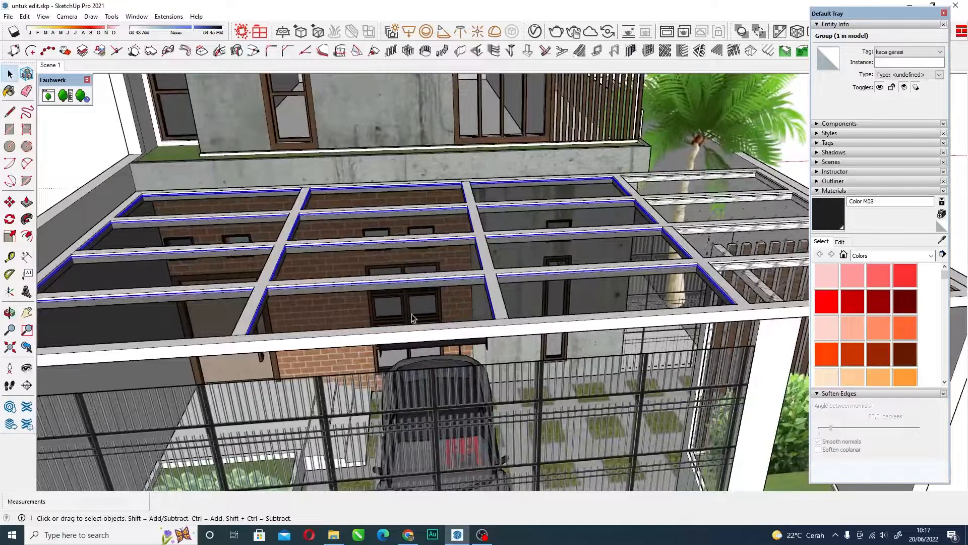
scroll(280, 288, "up", 1)
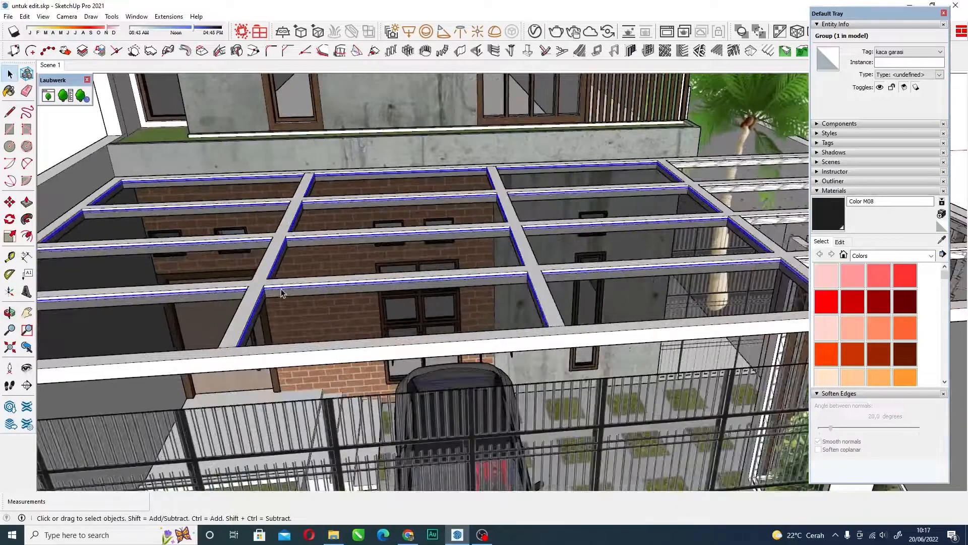
scroll(281, 288, "up", 1)
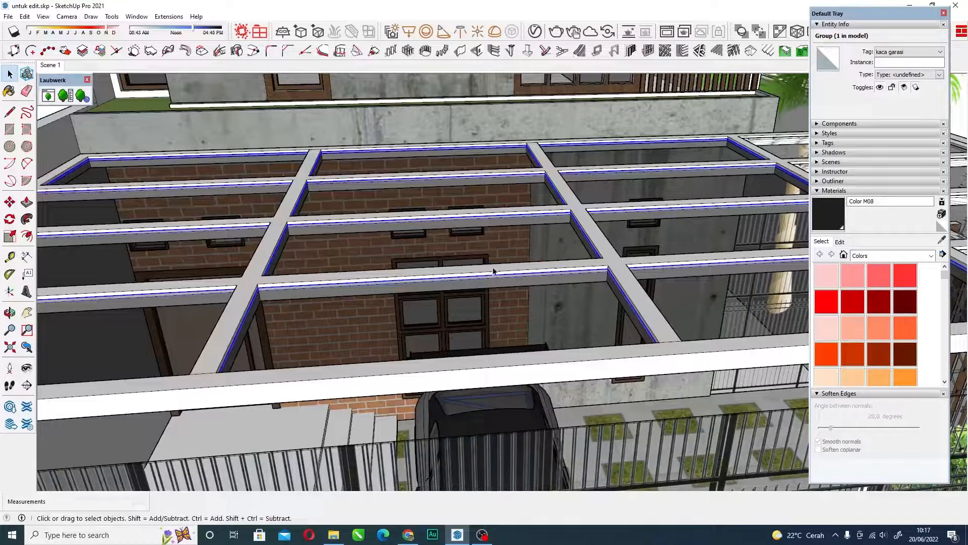
scroll(482, 270, "down", 3)
scroll(408, 288, "down", 4)
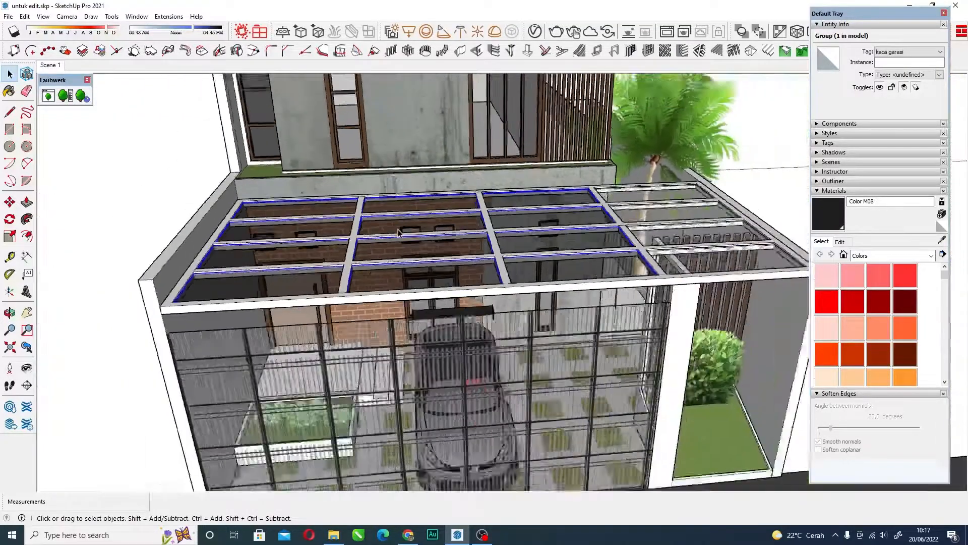
Draw a rectangle about 160 by 245 cm on the empty ground in front of the road.
scroll(412, 154, "down", 3)
middle_click_drag(237, 301, 298, 301)
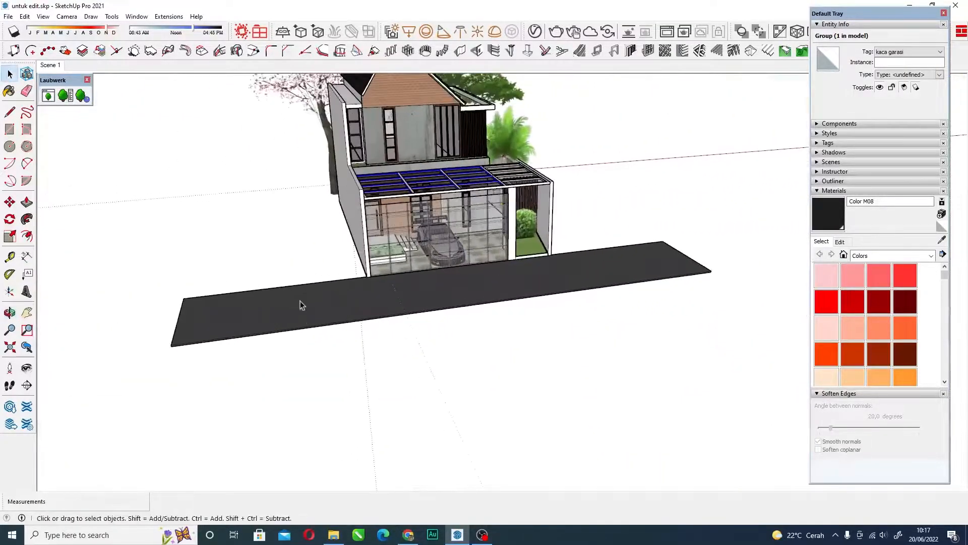
scroll(379, 354, "up", 2)
key("r")
left_click(292, 360)
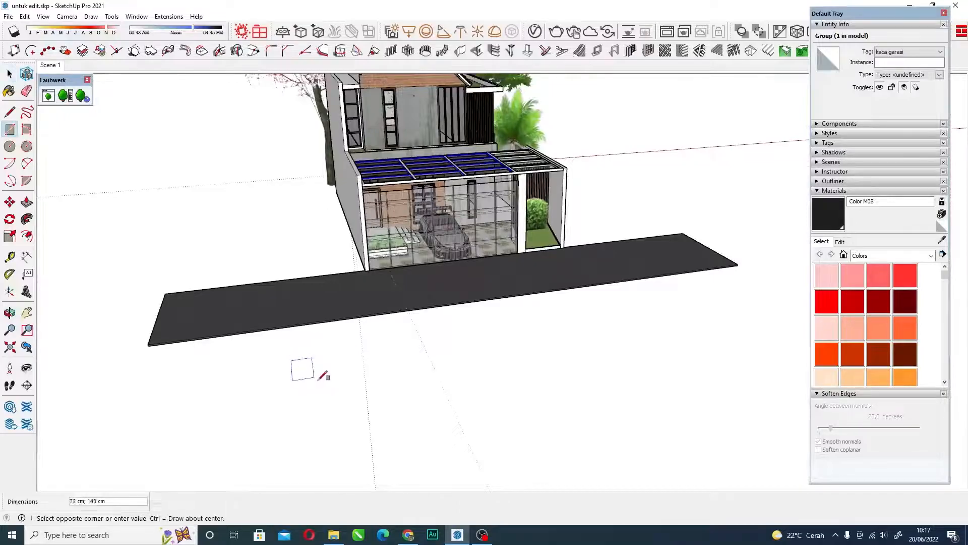
left_click(354, 386)
scroll(335, 363, "up", 5)
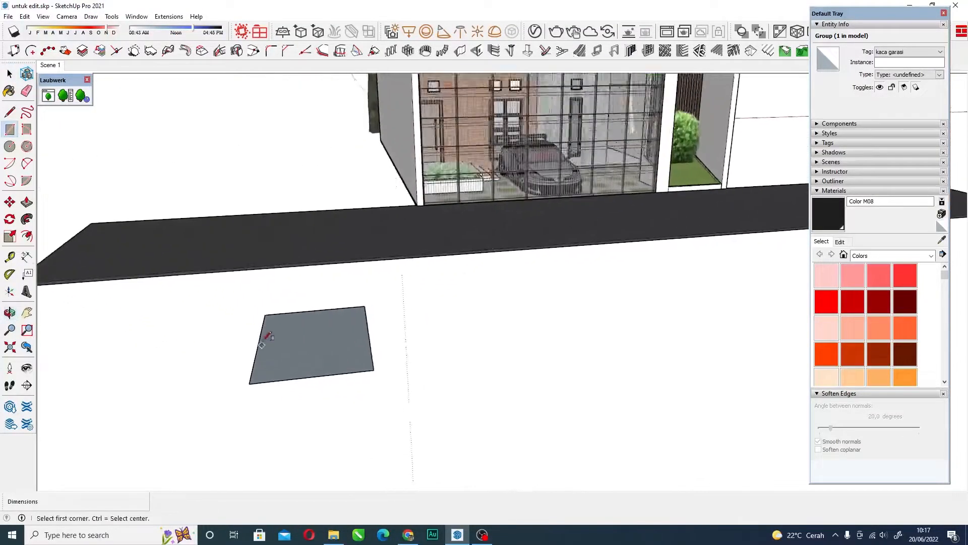
Draw a narrow strip about 246 cm long inside the ground rectangle, along one full side.
key("space")
scroll(263, 319, "up", 3)
key("r")
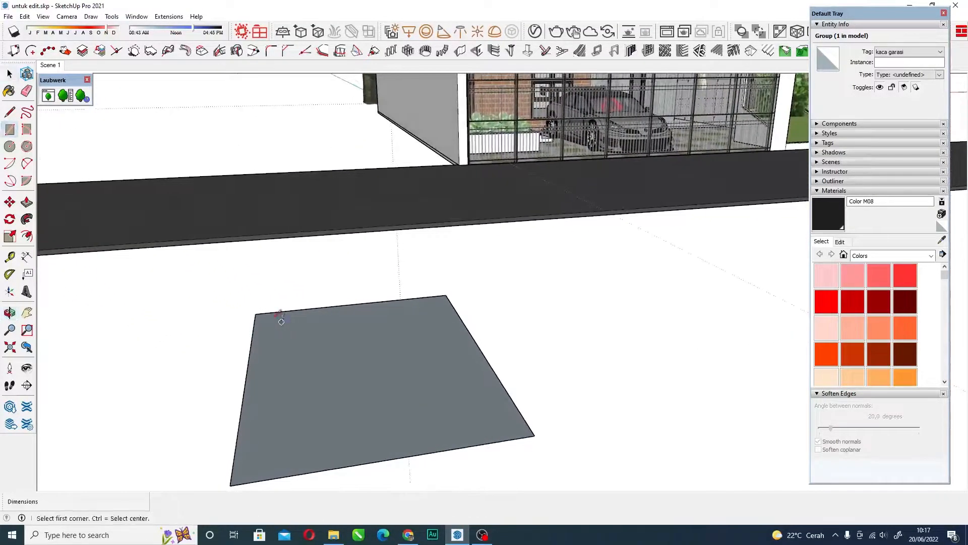
left_click(255, 314)
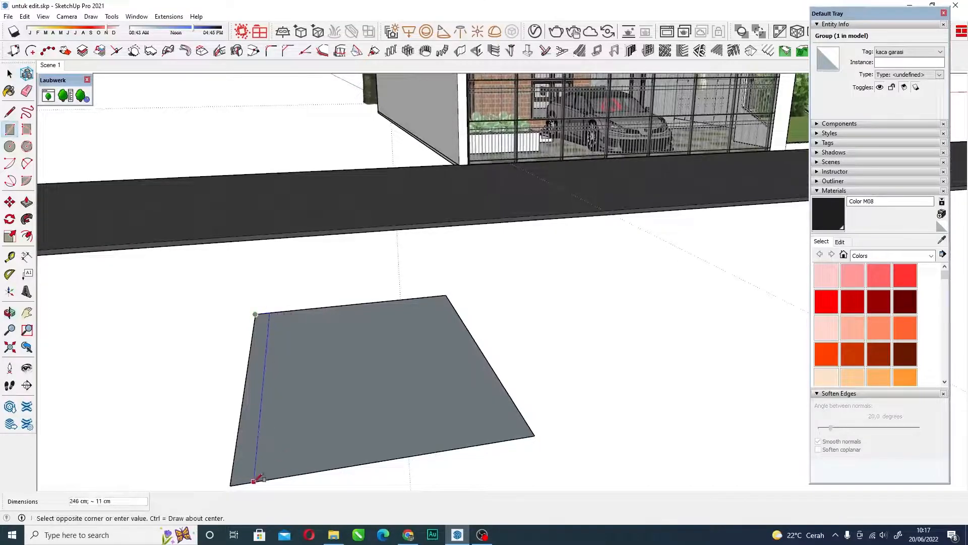
left_click(259, 479)
scroll(216, 424, "up", 1)
key("space")
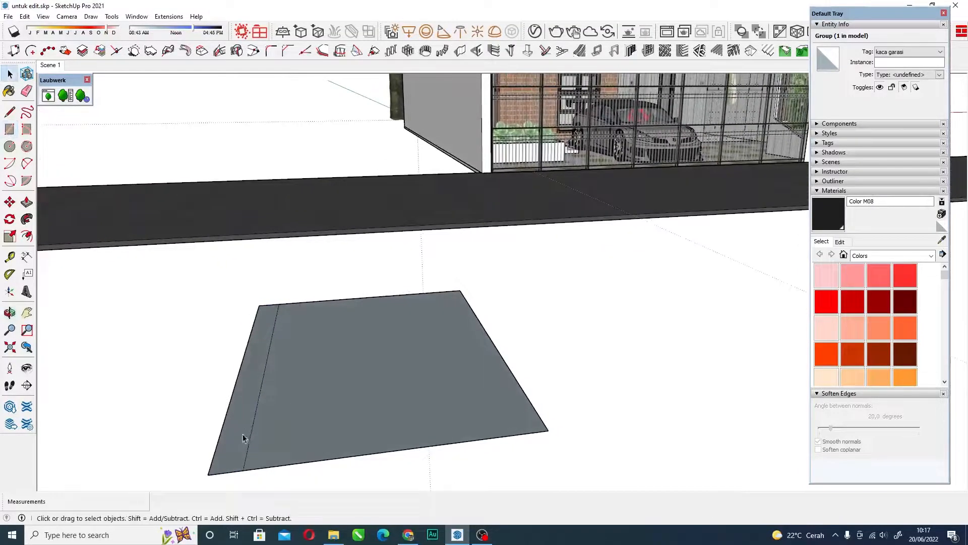
key("p")
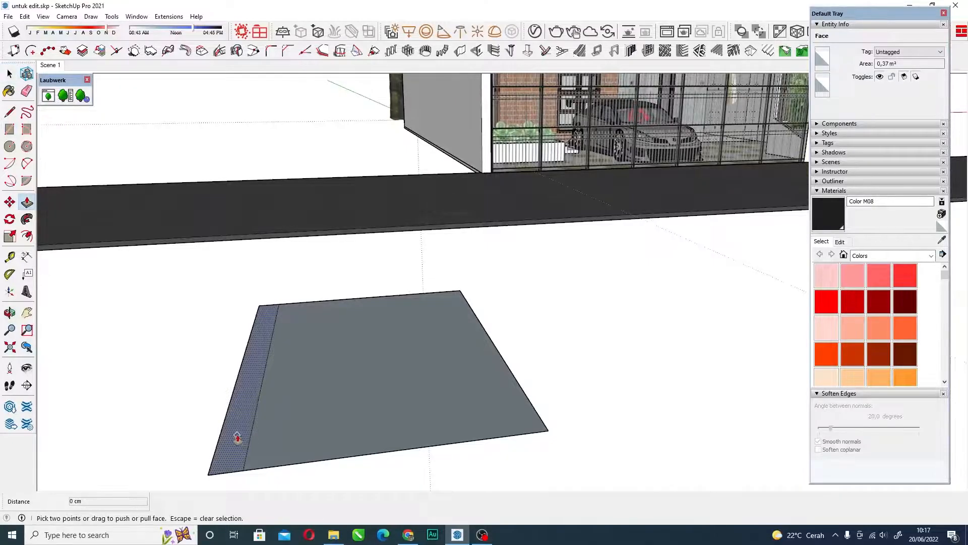
left_click(237, 439)
key("space")
Reverse both faces of the divided ground rectangle and clear the selection.
triple_click(289, 382)
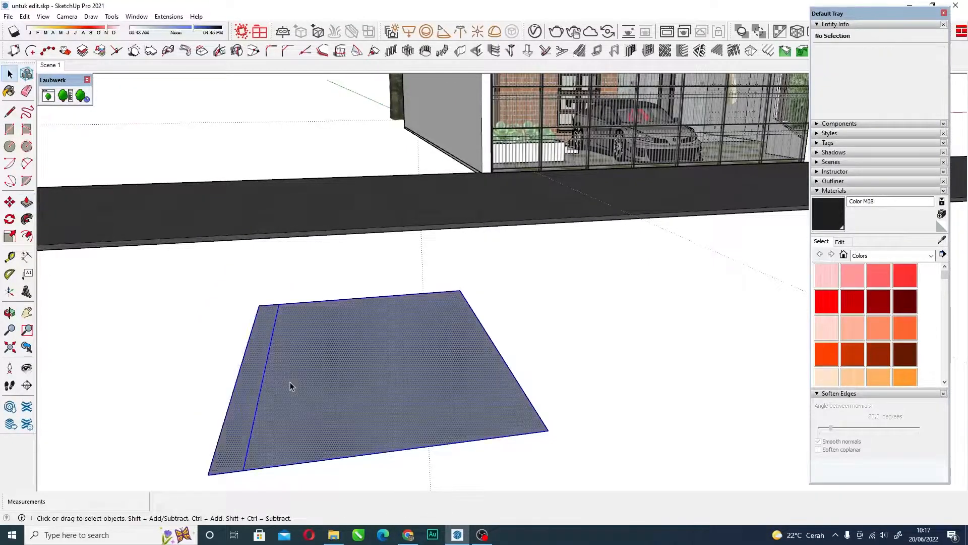
right_click(303, 377)
left_click(604, 309)
right_click(343, 377)
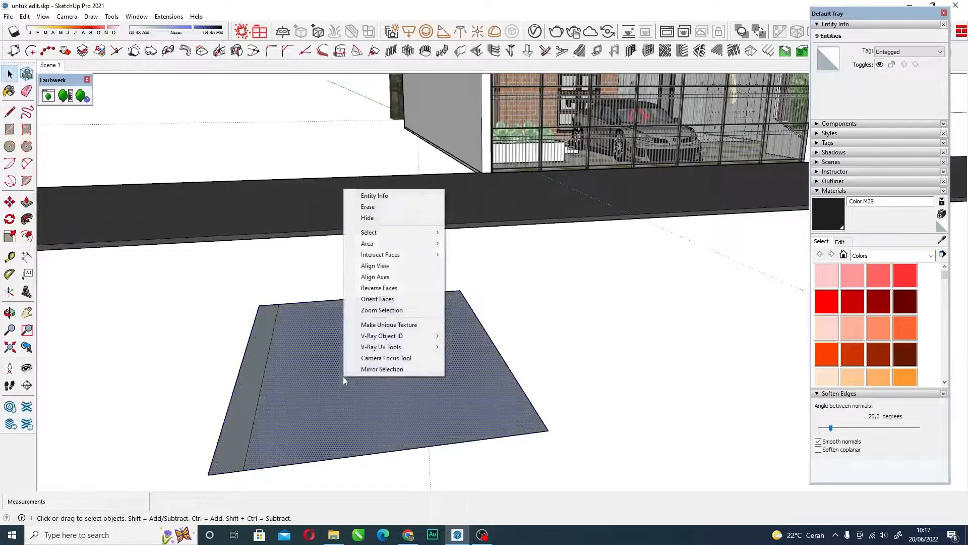
left_click(296, 389)
triple_click(296, 391)
right_click(296, 392)
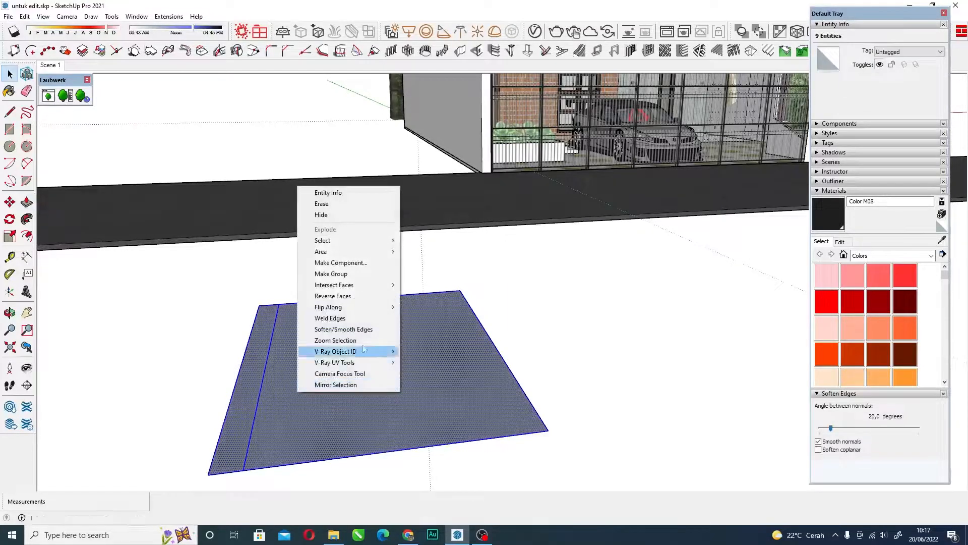
left_click(339, 298)
scroll(326, 377, "down", 3)
middle_click_drag(326, 378, 331, 348)
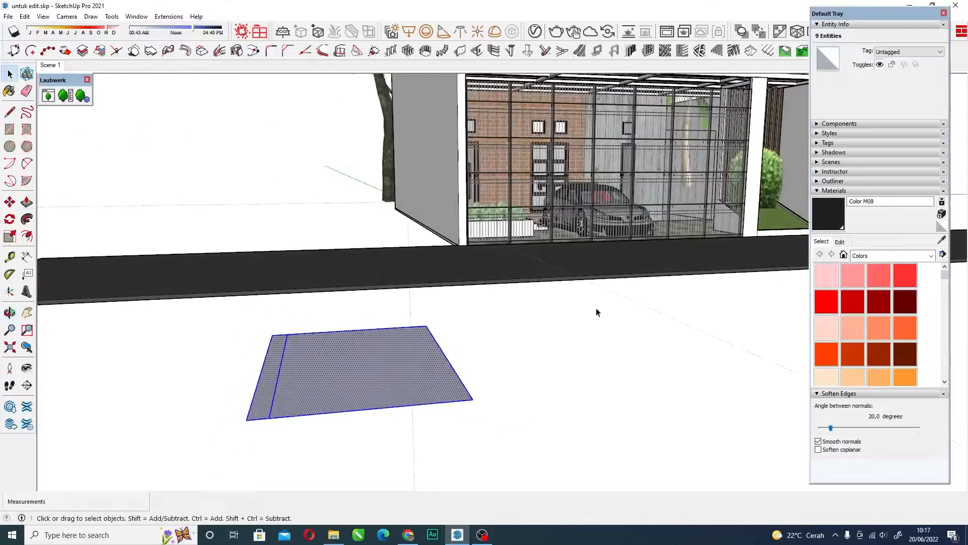
left_click(597, 310)
Extrude the narrow strip upward into a tall wall along the side of the ground rectangle.
scroll(281, 383, "up", 3)
scroll(280, 382, "up", 1)
left_click(239, 387)
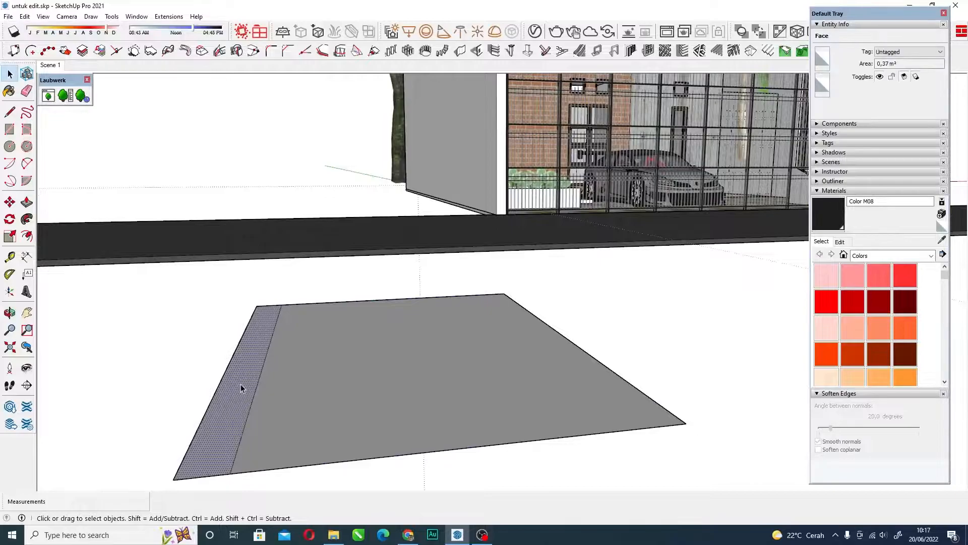
key("p")
left_click(240, 383)
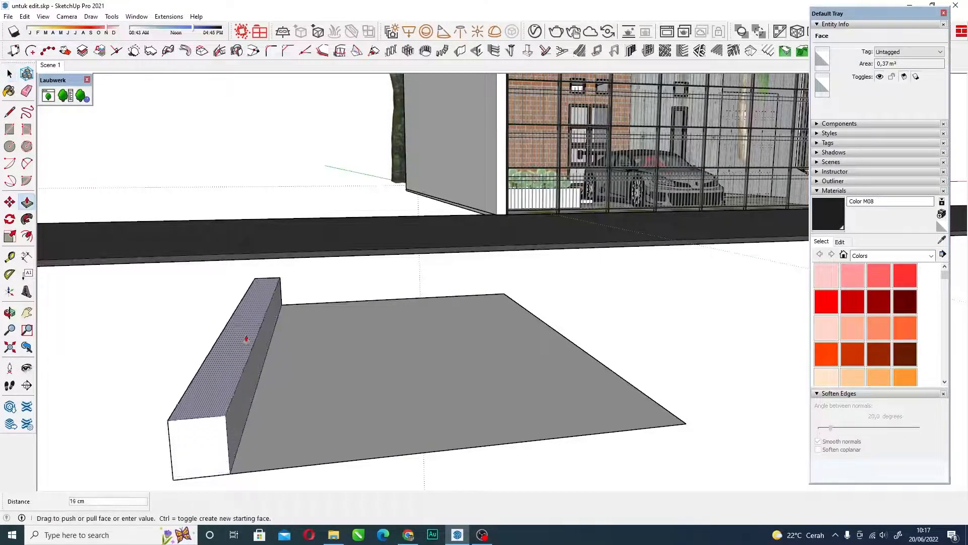
left_click(240, 231)
middle_click_drag(233, 221, 339, 406)
Extrude the remaining large face of the ground rectangle upward into a slab about 13 cm thick.
key("space")
left_click(351, 396)
key("p")
left_click(346, 396)
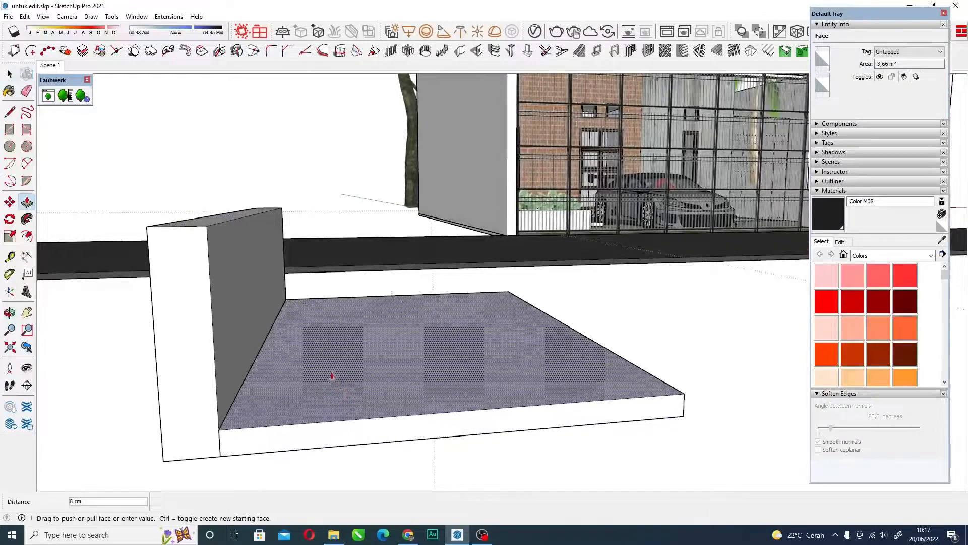
left_click(325, 365)
Erase the short vertical seam between the wall and the slab on their shared front face.
key("space")
scroll(240, 442, "up", 3)
key("e")
left_click_drag(231, 429, 193, 422)
scroll(287, 322, "down", 5)
key("space")
Erase the slab's upper front edge to show that the adjoining faces depend on it.
mouse_move(429, 298)
middle_mouse_down()
mouse_move(386, 305)
mouse_move(383, 283)
mouse_move(331, 277)
mouse_move(244, 281)
mouse_move(259, 363)
mouse_move(225, 398)
middle_mouse_up()
scroll(333, 274, "up", 4)
scroll(227, 398, "up", 2)
left_click(310, 368)
scroll(306, 367, "down", 2)
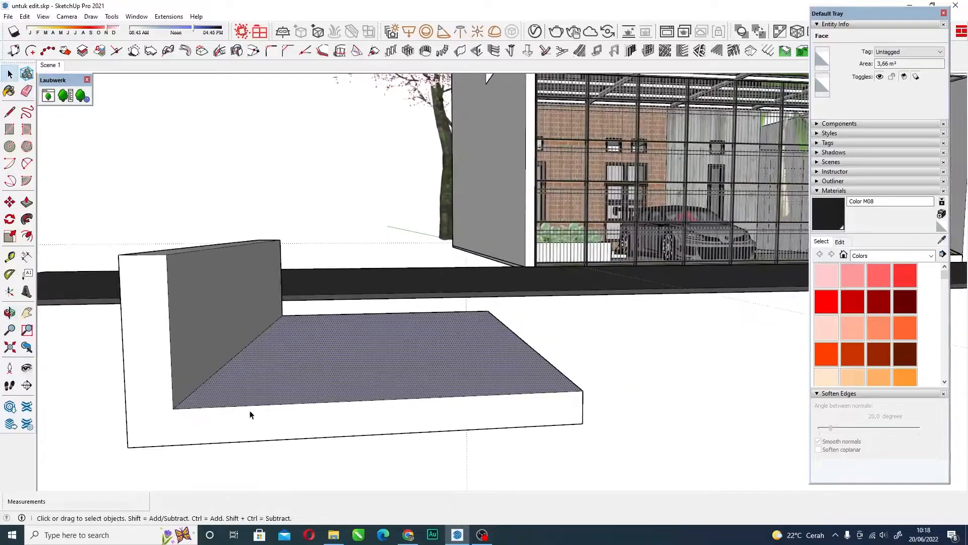
scroll(250, 412, "up", 2)
middle_click(289, 397)
scroll(290, 398, "up", 1)
key("e")
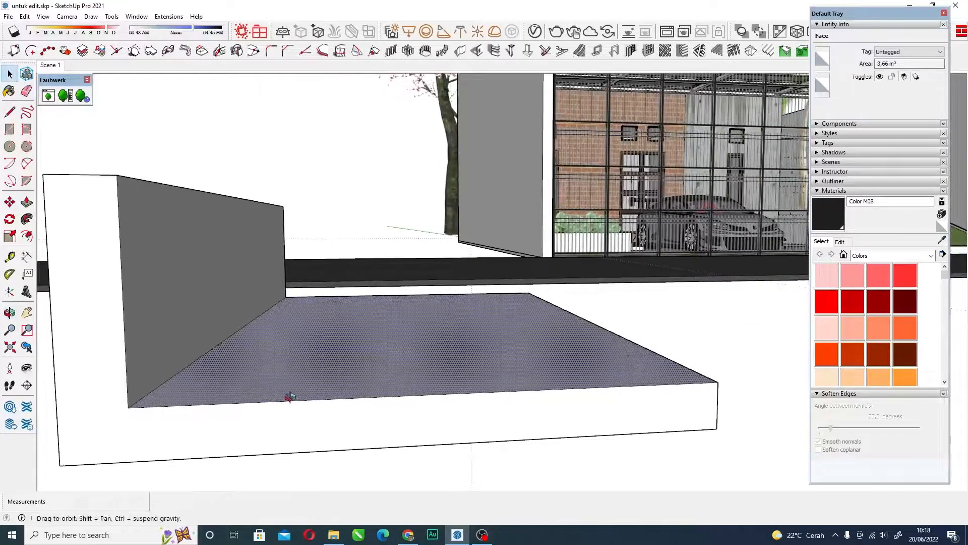
left_click(295, 400)
key("space")
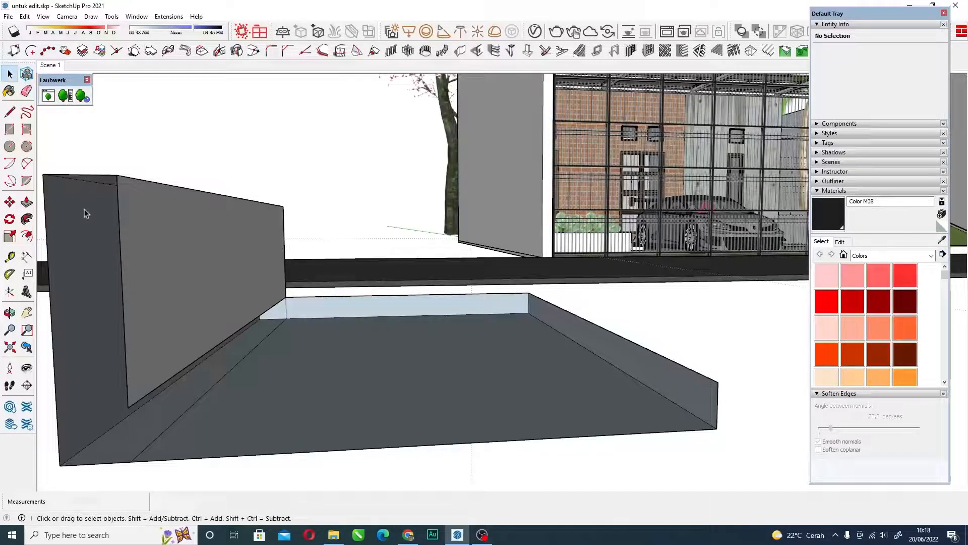
Undo the removal of the slab's upper front edge.
scroll(104, 177, "down", 2)
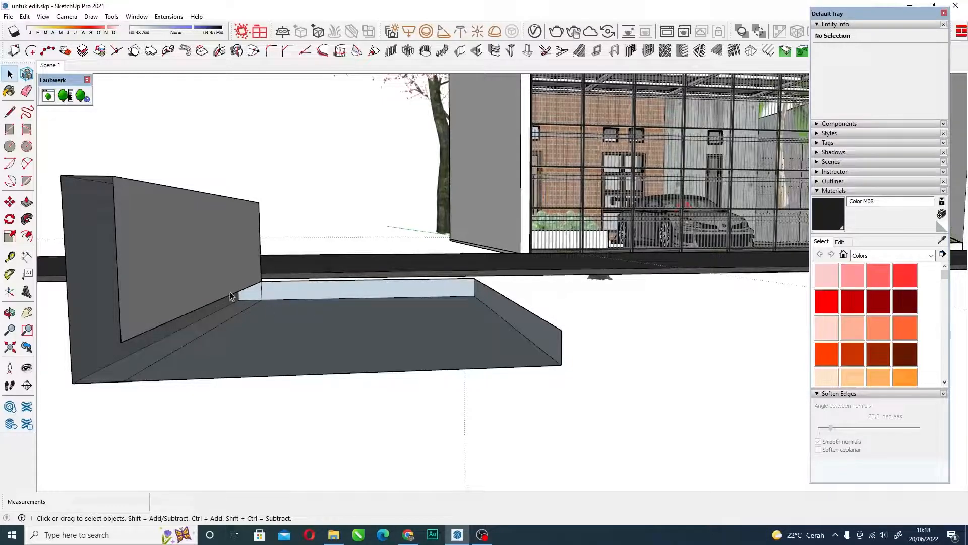
middle_click_drag(407, 313, 424, 324)
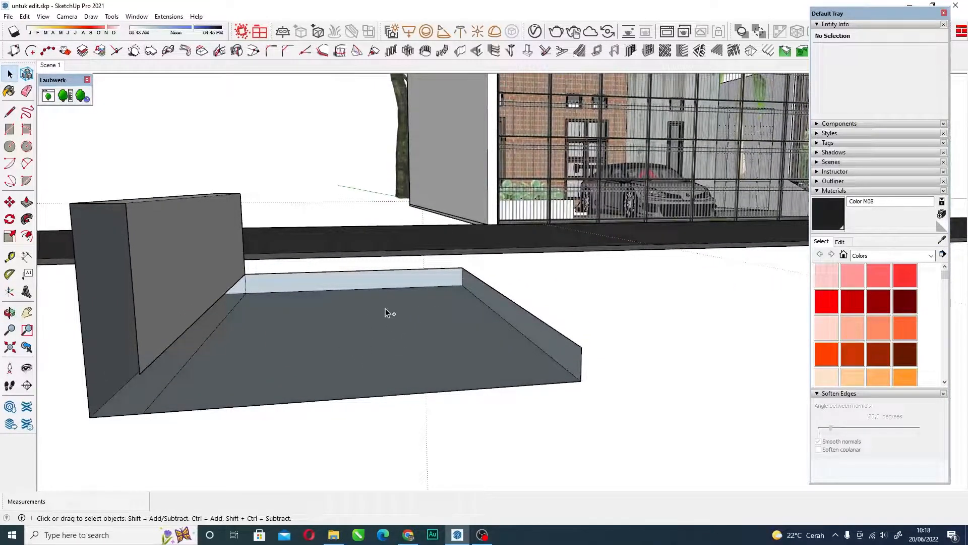
key("ctrl+z")
Draw a 13 cm vertical line from the wall's inner base corner down to the bottom edge, splitting the front face.
key("l")
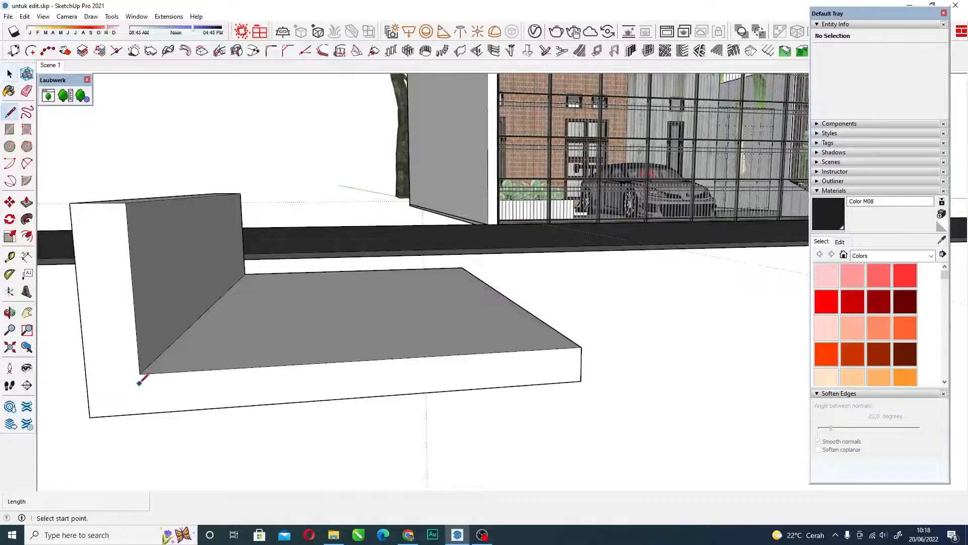
left_click(139, 374)
left_click(142, 413)
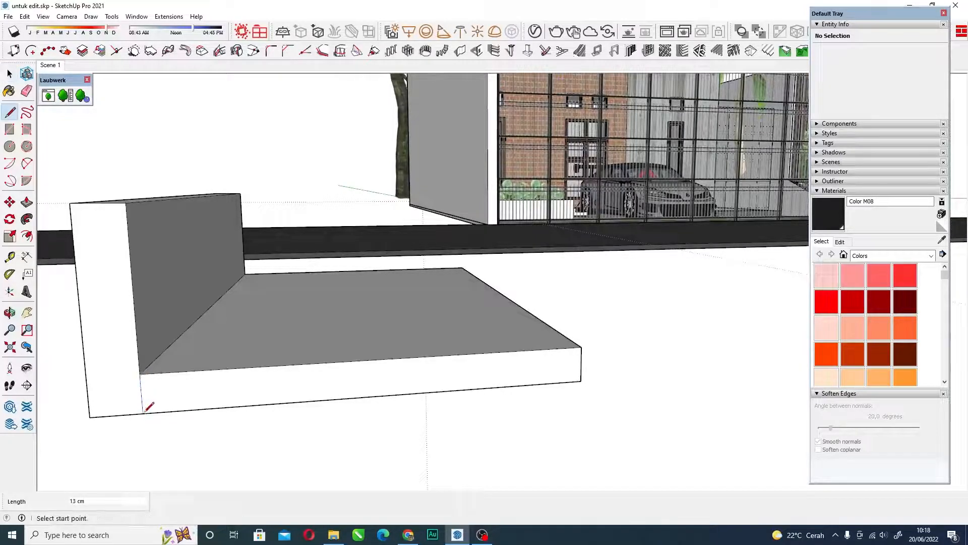
key("space")
Examine the front faces of the wall and the slab on either side of the dividing line.
left_click(194, 350)
left_click(112, 304)
middle_click_drag(134, 318, 171, 272)
middle_click_drag(263, 303, 310, 348)
left_click(263, 376)
key("space")
scroll(275, 407, "up", 2)
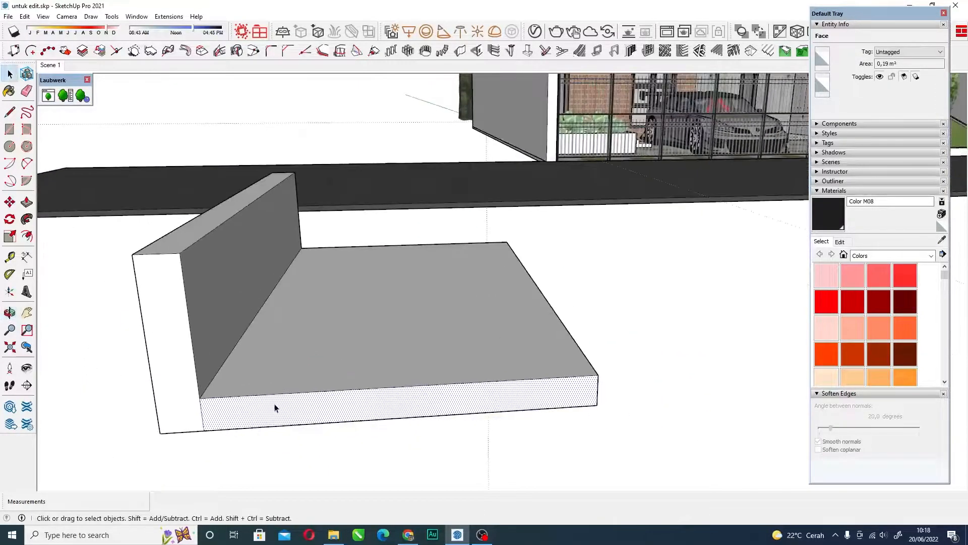
key("e")
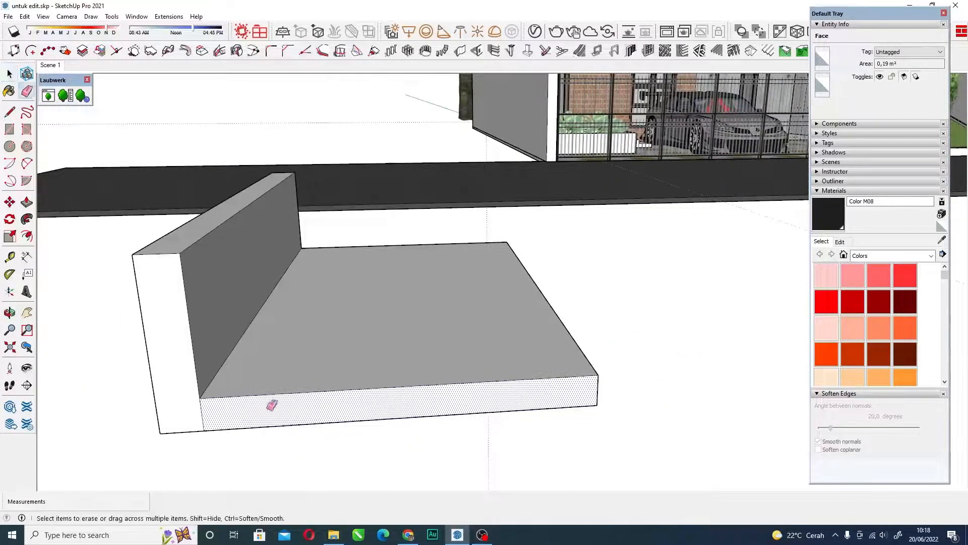
left_click_drag(281, 405, 317, 369)
key("space")
scroll(248, 283, "up", 1)
mouse_move(248, 283)
middle_mouse_down()
mouse_move(217, 234)
mouse_move(177, 199)
mouse_move(132, 196)
mouse_move(121, 297)
mouse_move(218, 268)
mouse_move(268, 318)
mouse_move(298, 304)
mouse_move(346, 307)
mouse_move(447, 350)
middle_mouse_up()
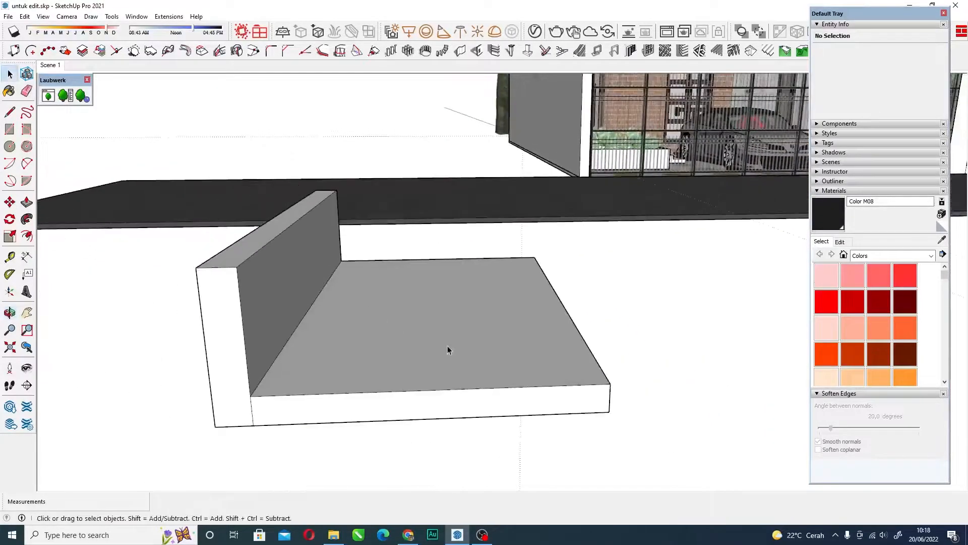
Select everything connected to the slab's top face to check whether the wall and slab are joined.
left_click(448, 349)
scroll(324, 335, "down", 2)
middle_click_drag(325, 335, 331, 357)
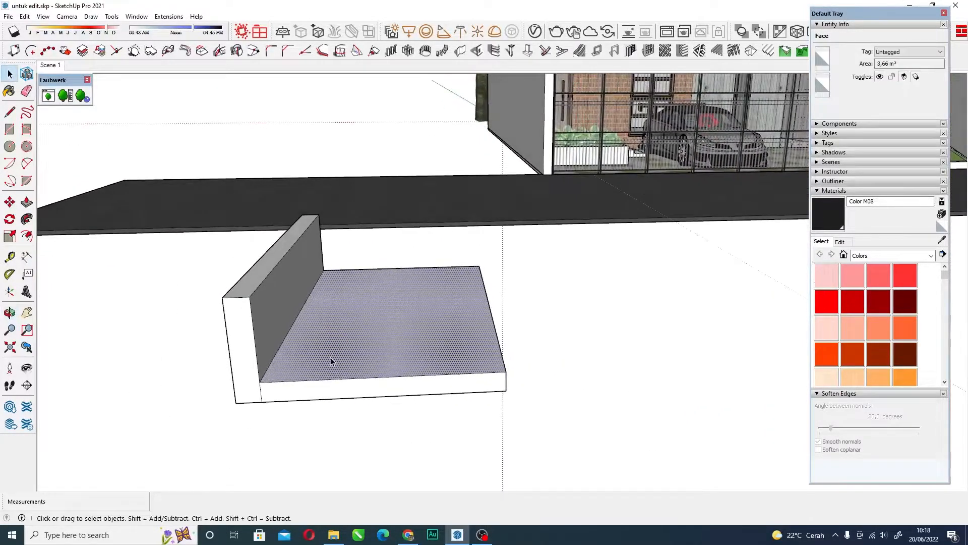
double_click(394, 359)
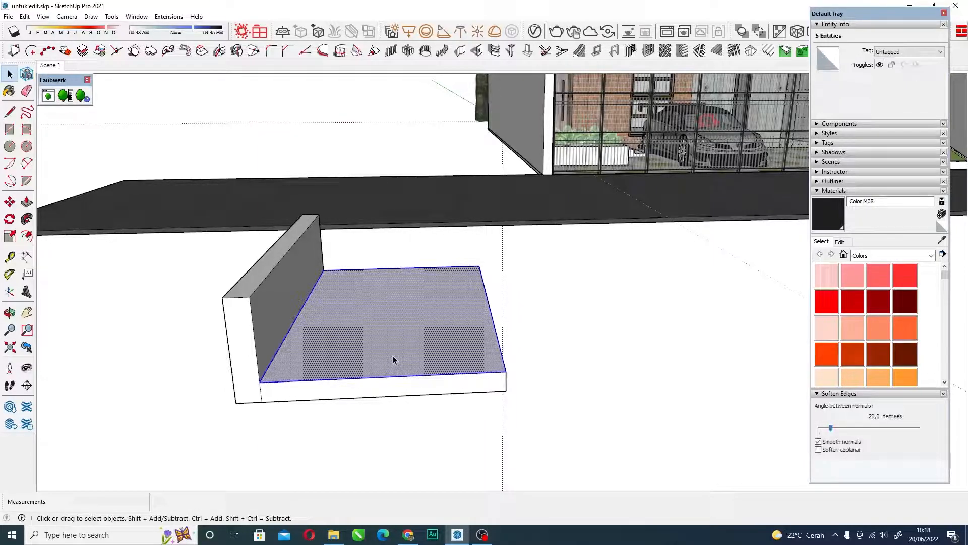
left_click(393, 355)
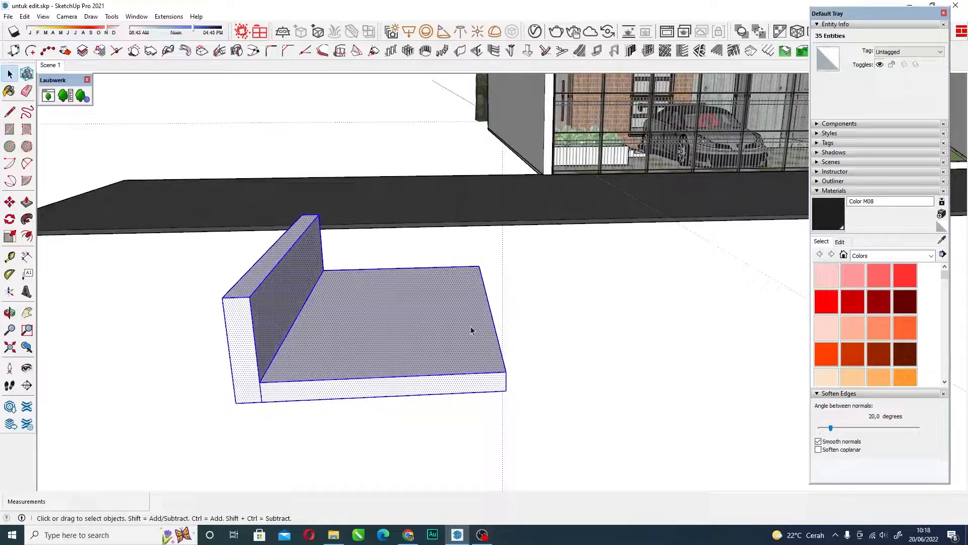
middle_click_drag(276, 285, 276, 255)
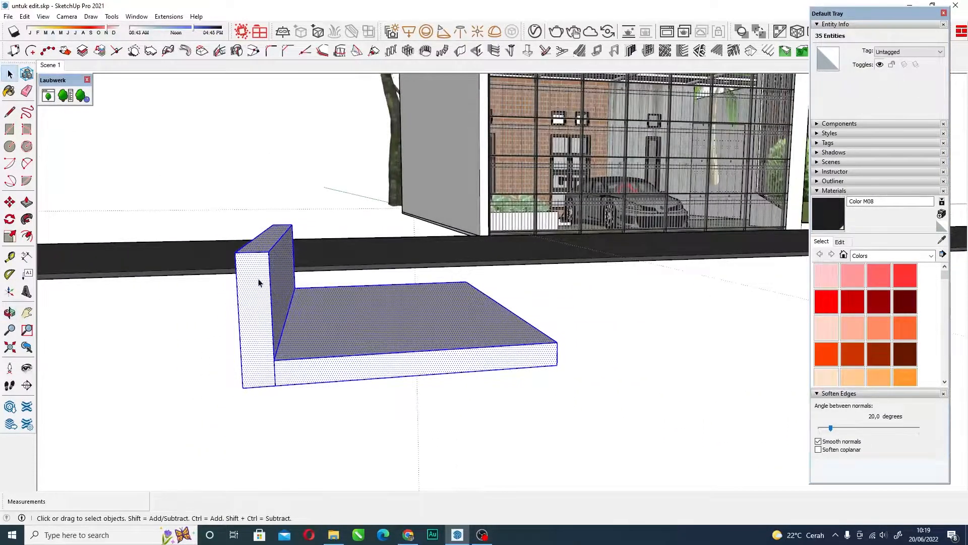
left_click(447, 333)
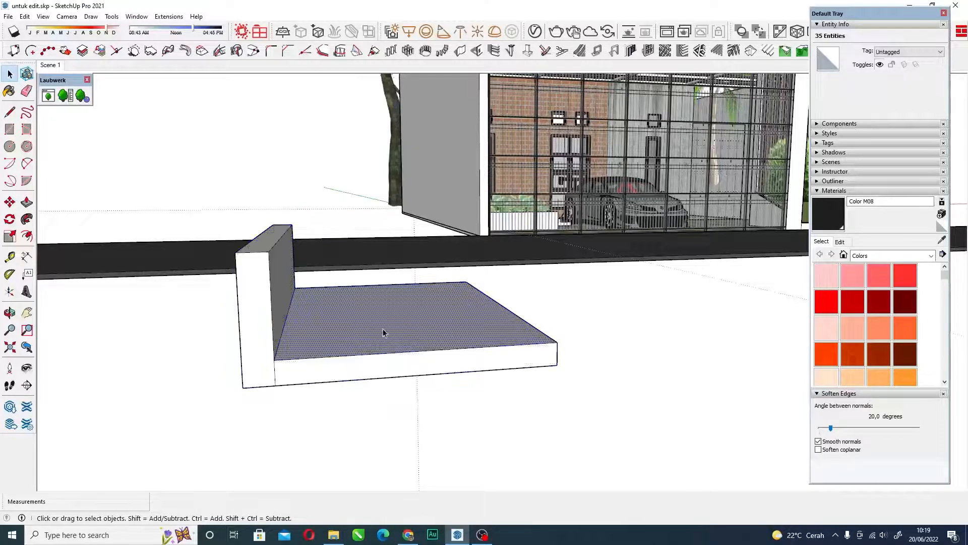
Select only the slab portion and place a copy of it on the empty ground beside the original.
middle_click_drag(486, 326, 435, 348)
left_click_drag(512, 428, 411, 243)
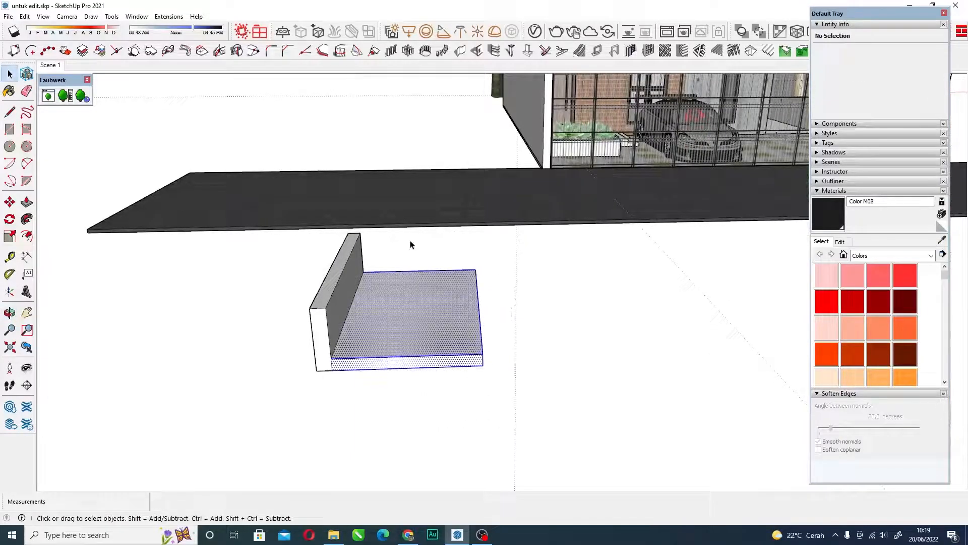
middle_click_drag(338, 351, 434, 278)
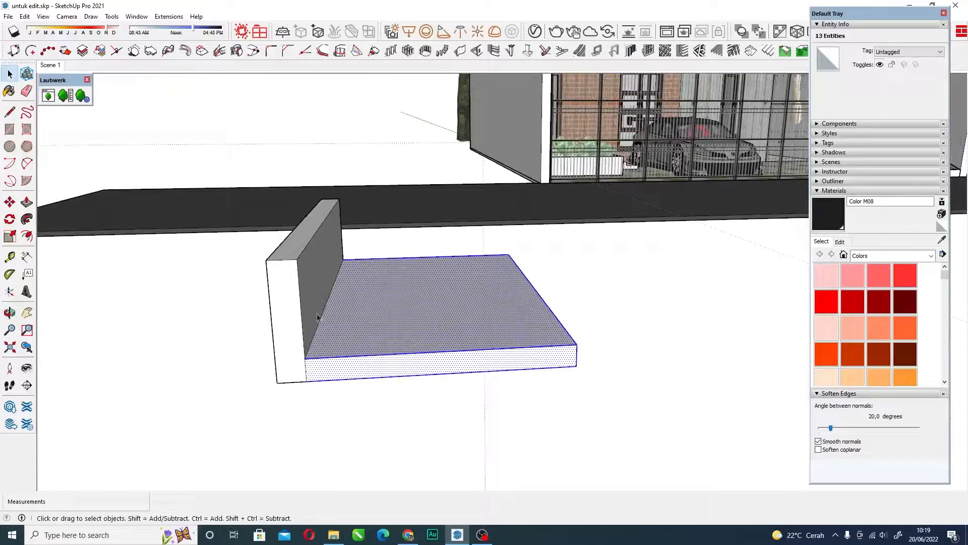
middle_click_drag(351, 377, 361, 325)
key("m")
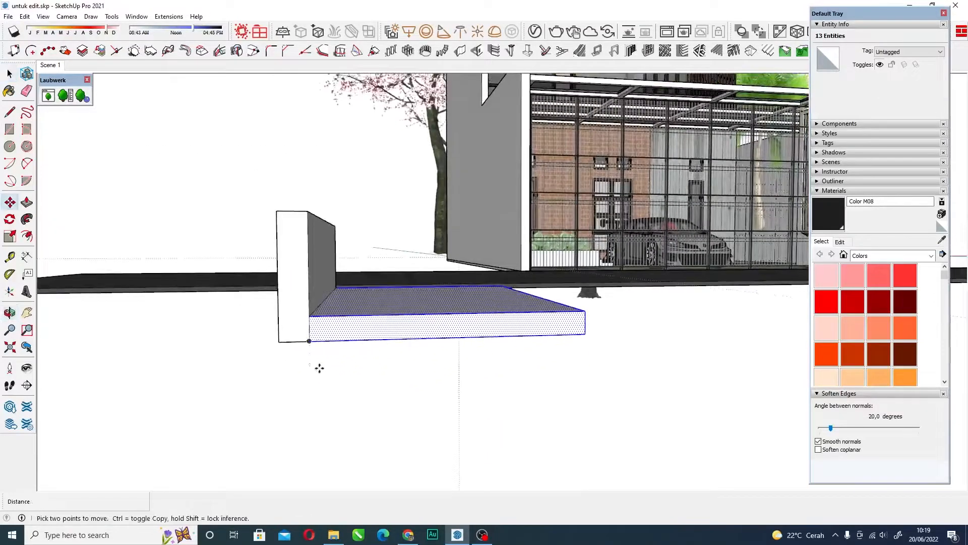
left_click(309, 342)
key("ctrl")
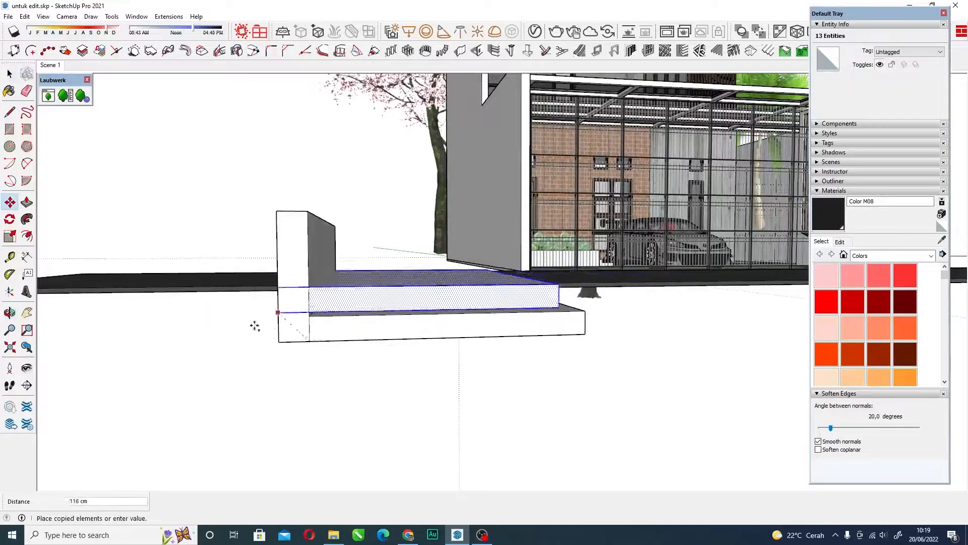
scroll(263, 322, "down", 6)
left_click(454, 377)
key("space")
scroll(488, 368, "up", 5)
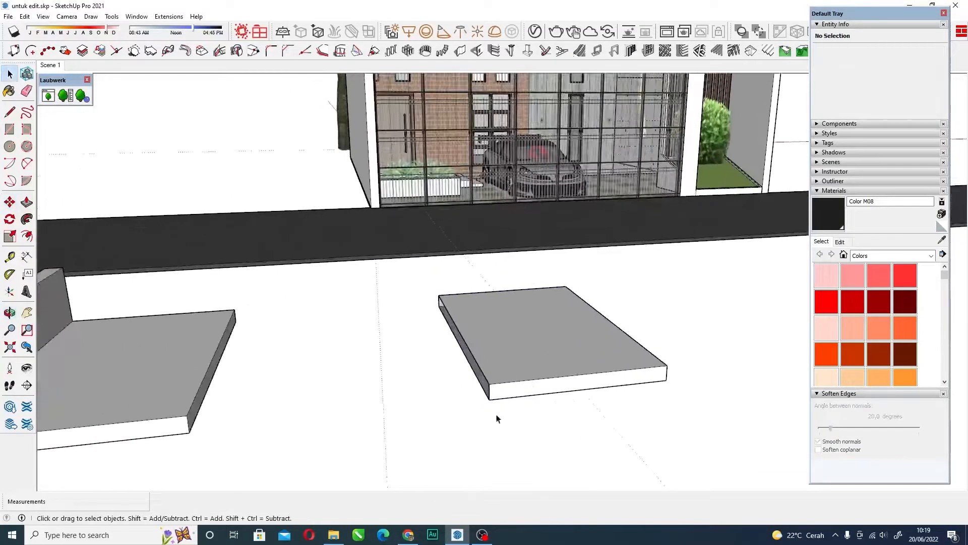
Trace the 13 cm vertical front corner edge of the copied slab to close its open side face.
scroll(495, 420, "up", 6)
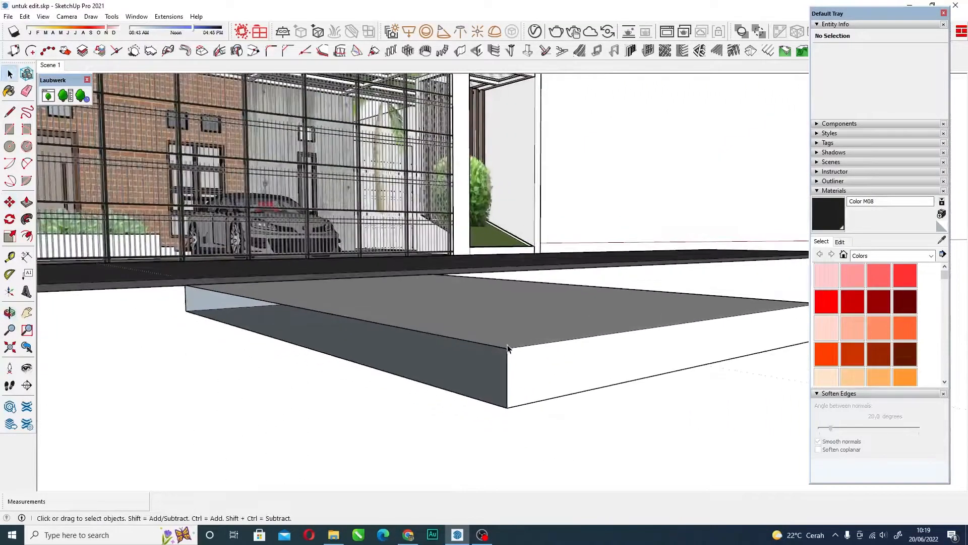
scroll(483, 317, "down", 2)
key("l")
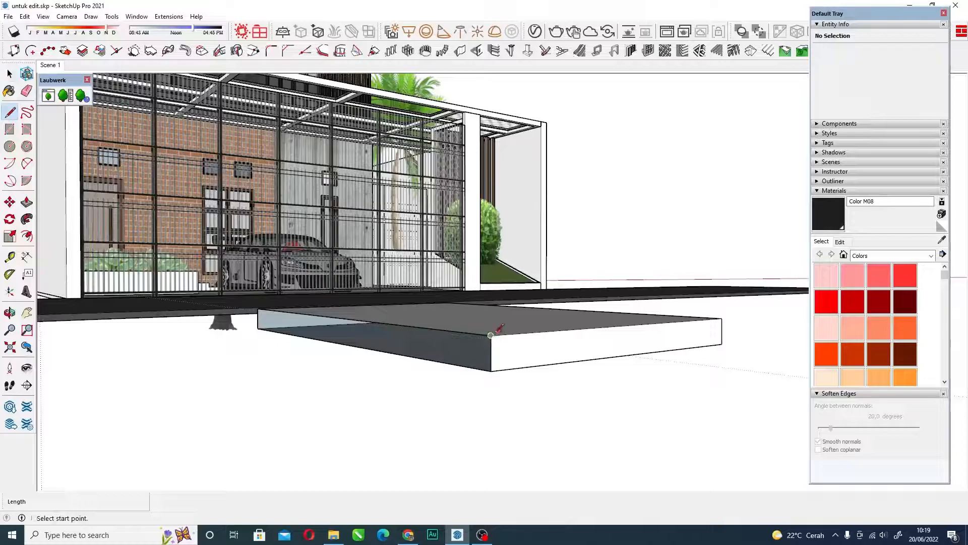
left_click(491, 335)
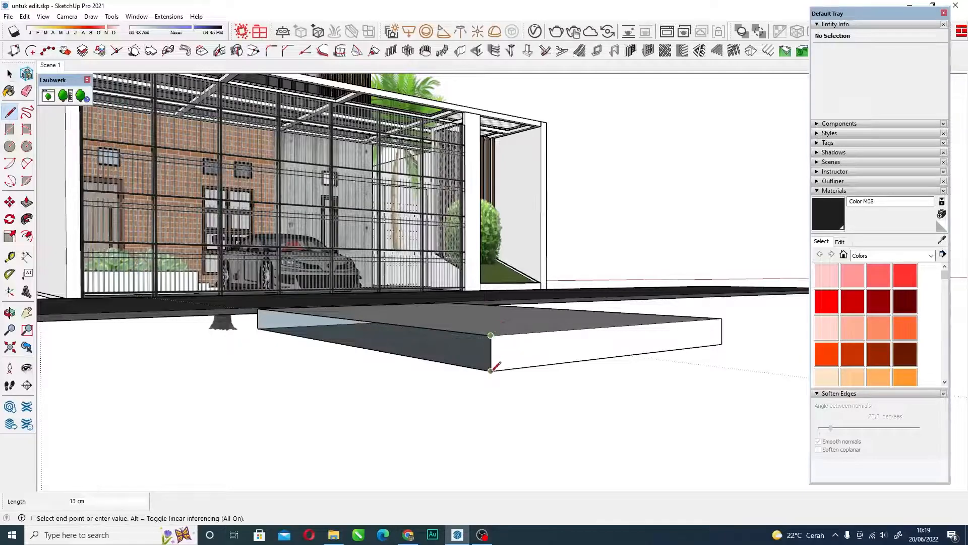
left_click(491, 371)
key("space")
Compare the copied slab with the original, and delete the whole copy.
scroll(503, 361, "down", 4)
middle_click_drag(562, 322, 519, 319)
scroll(467, 319, "down", 5)
middle_click_drag(409, 321, 282, 348)
scroll(278, 356, "up", 5)
scroll(279, 355, "up", 2)
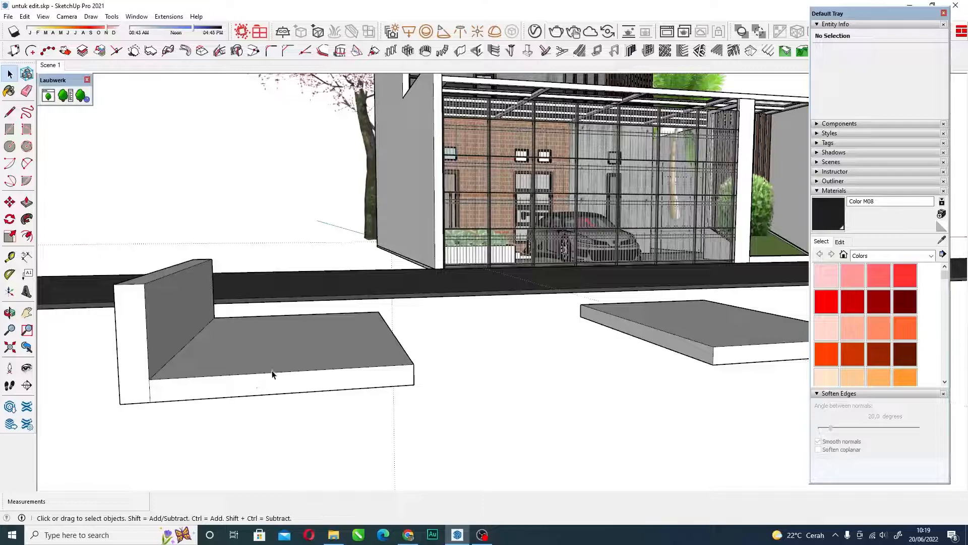
scroll(272, 371, "down", 2)
middle_click_drag(303, 352, 290, 355)
scroll(333, 352, "up", 1)
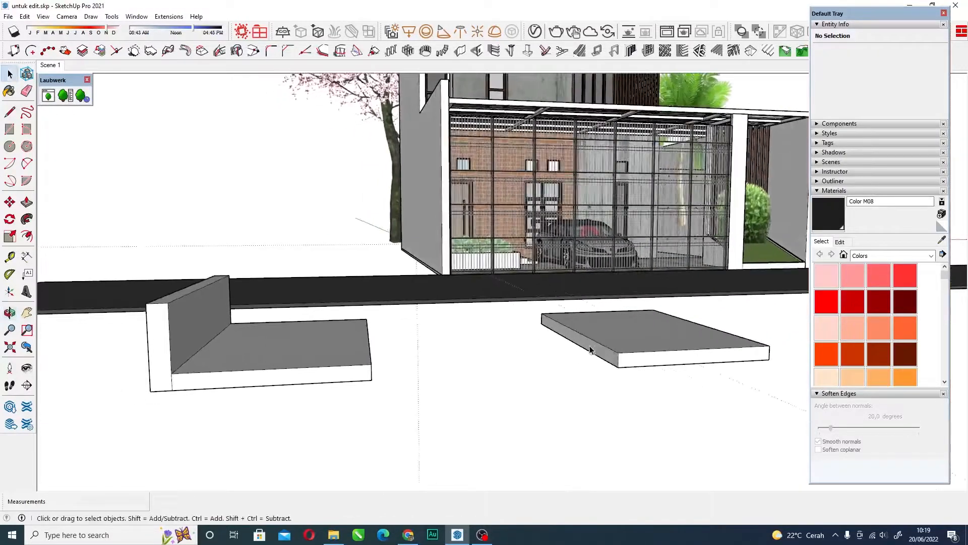
triple_click(642, 345)
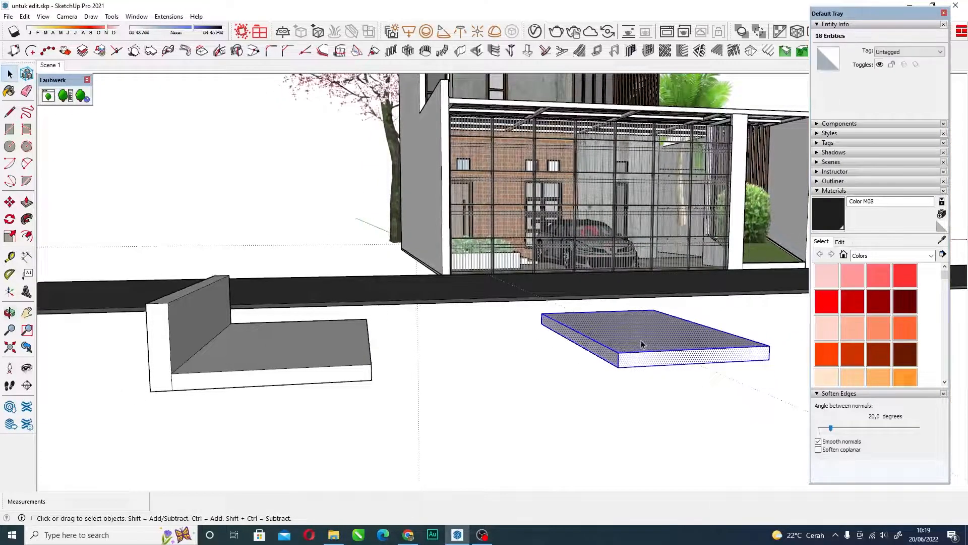
key("Delete")
Examine the wooden slat screen behind the shrub and the carport canopy's beam grid from above.
scroll(383, 361, "down", 3)
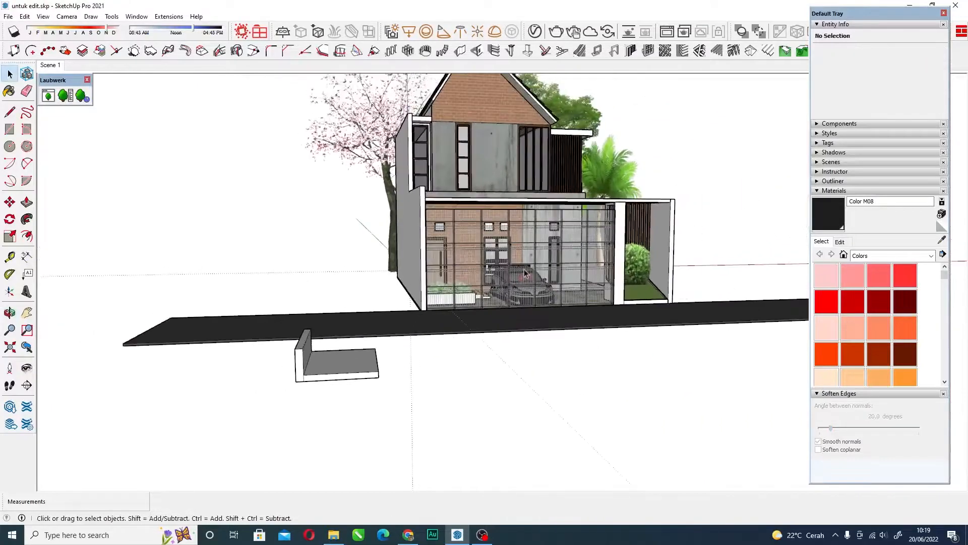
scroll(506, 238, "up", 5)
scroll(505, 237, "up", 2)
scroll(454, 229, "down", 5)
scroll(406, 221, "up", 4)
scroll(406, 220, "down", 3)
scroll(515, 190, "up", 6)
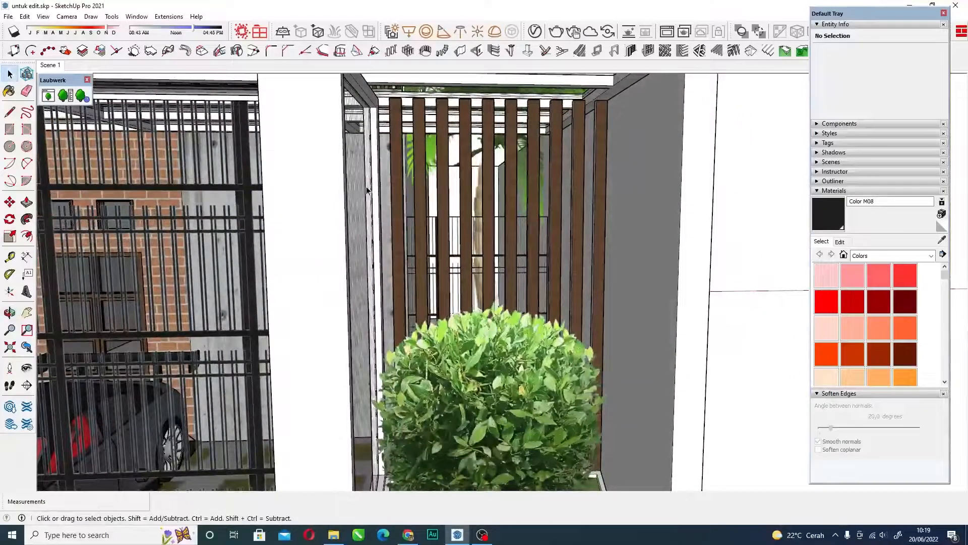
scroll(368, 191, "down", 2)
middle_click_drag(369, 191, 302, 301)
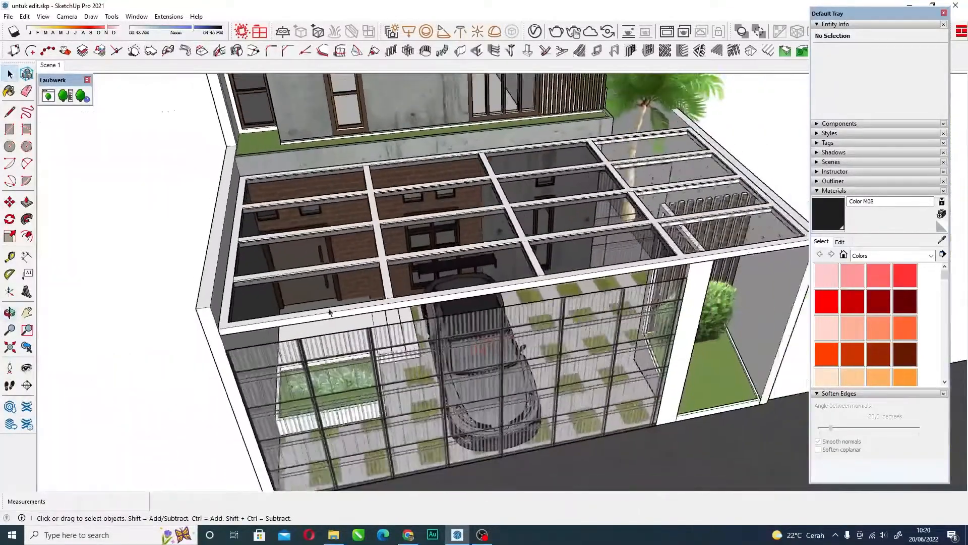
scroll(303, 301, "up", 5)
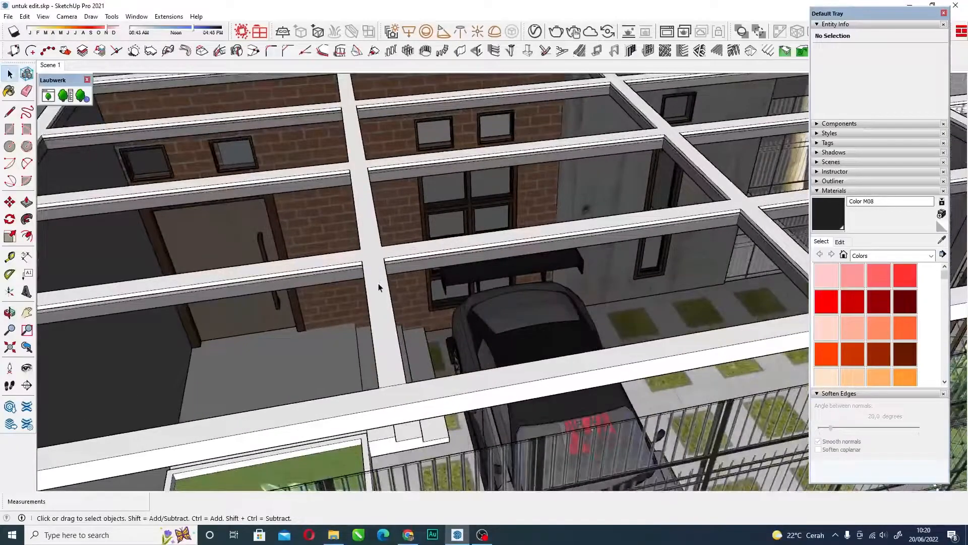
scroll(273, 303, "down", 5)
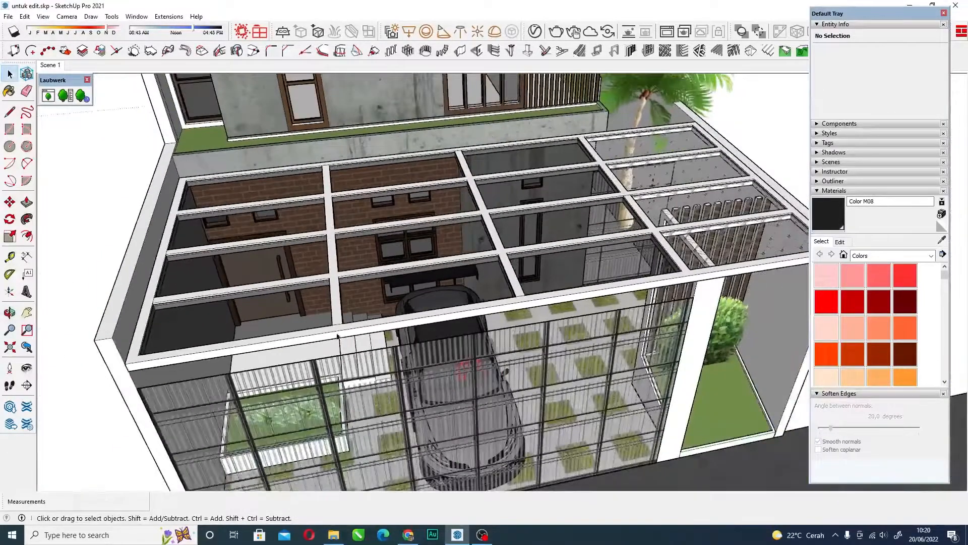
scroll(337, 335, "down", 3)
middle_click_drag(337, 335, 346, 146)
scroll(345, 145, "up", 6)
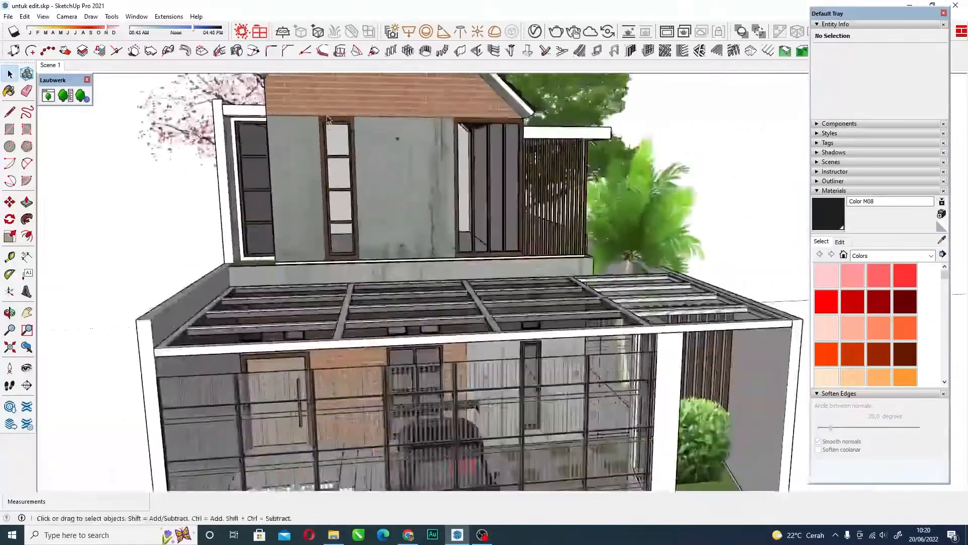
Examine the upper-floor windows and facade above the carport canopy's beam grid.
scroll(337, 159, "down", 2)
scroll(337, 161, "down", 1)
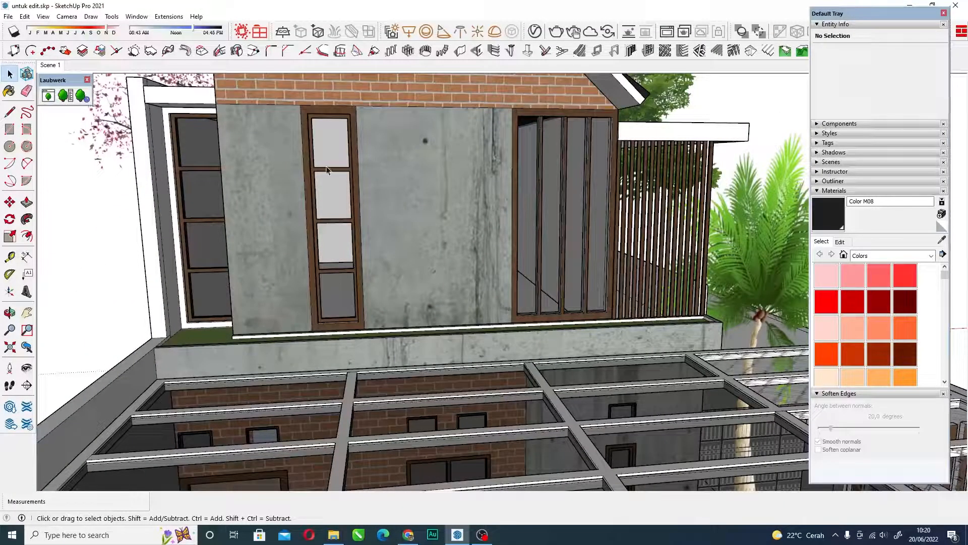
scroll(321, 167, "down", 5)
scroll(332, 226, "up", 6)
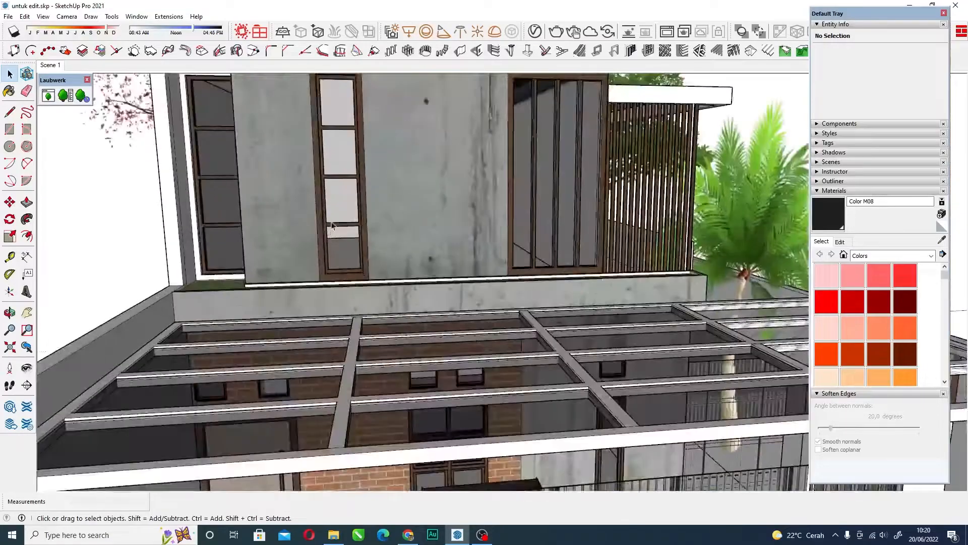
scroll(334, 204, "down", 6)
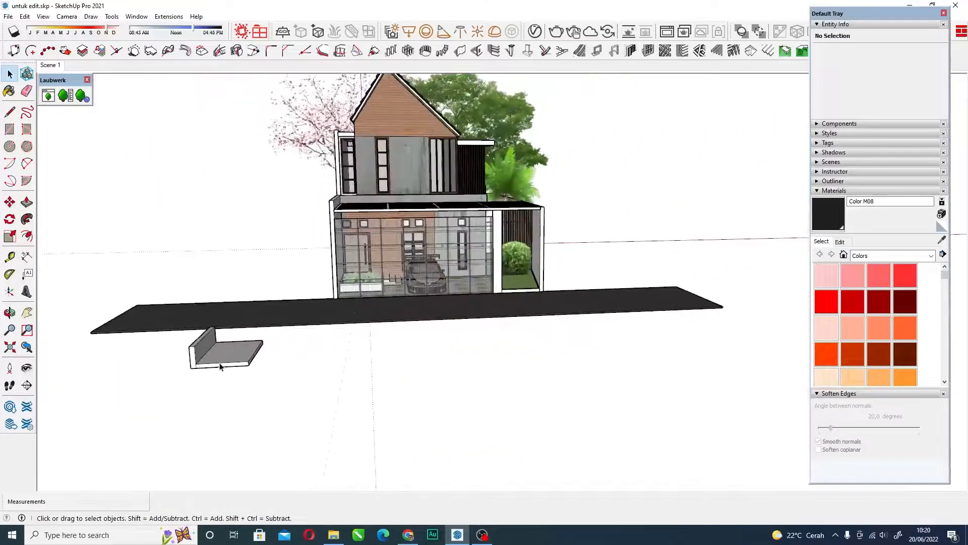
Select the entire wall-and-slab example in front of the road and delete it.
scroll(224, 366, "up", 8)
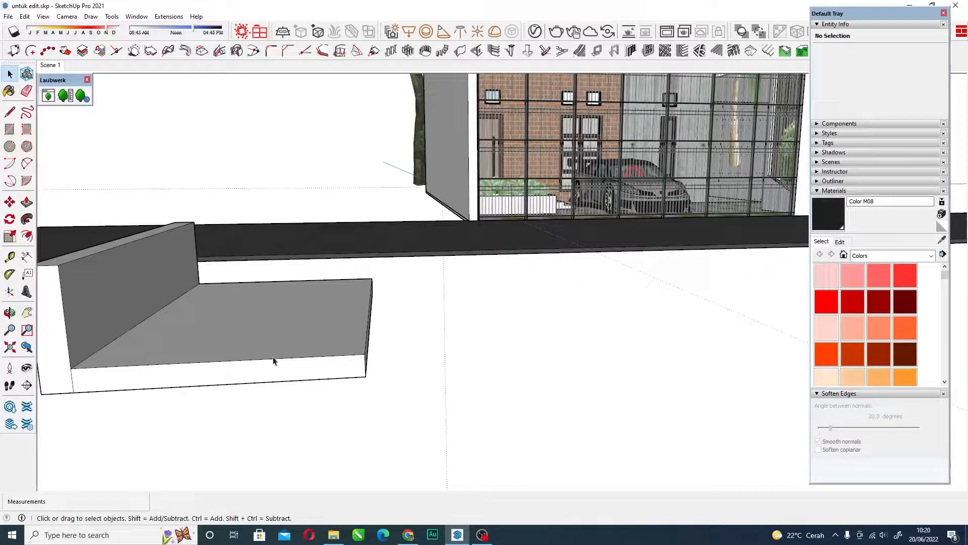
scroll(277, 348, "down", 6)
scroll(289, 399, "up", 2)
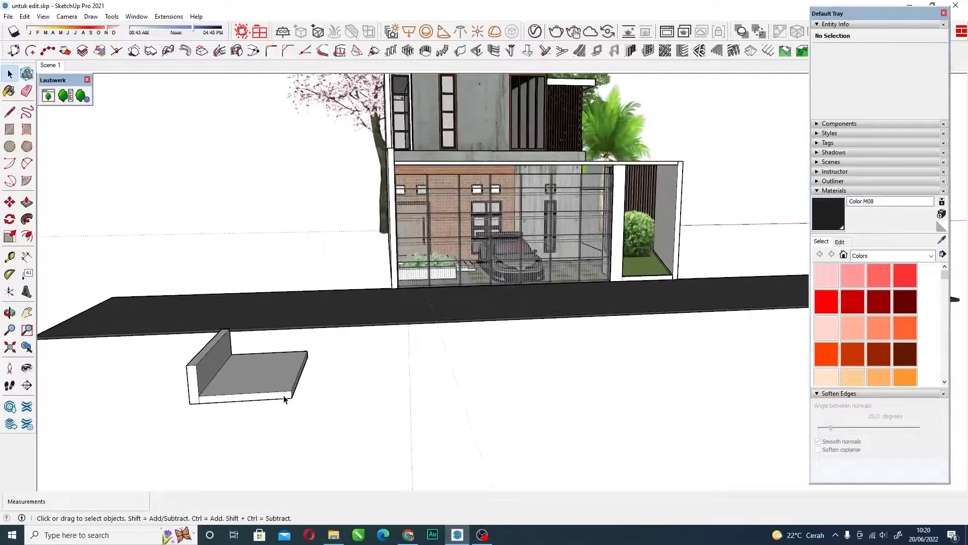
scroll(272, 397, "up", 2)
double_click(256, 376)
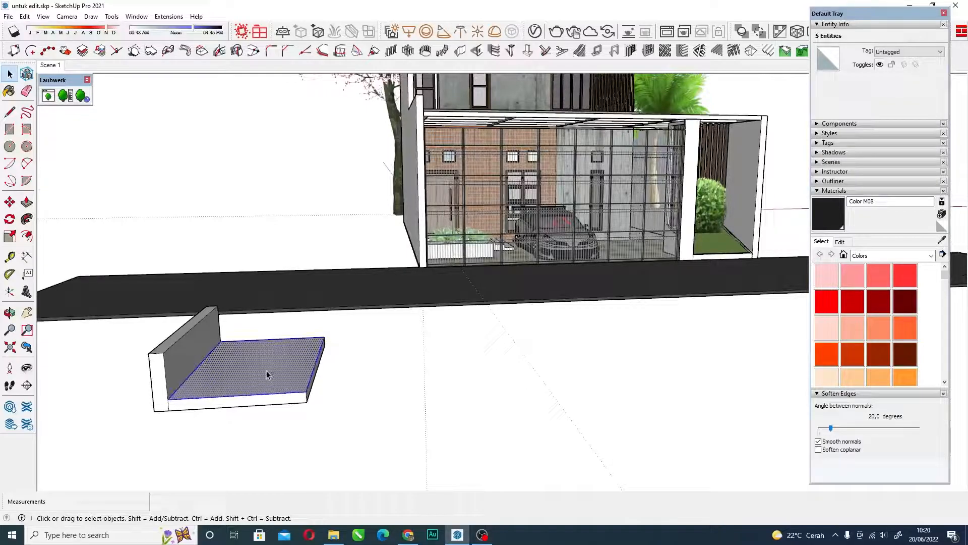
triple_click(266, 374)
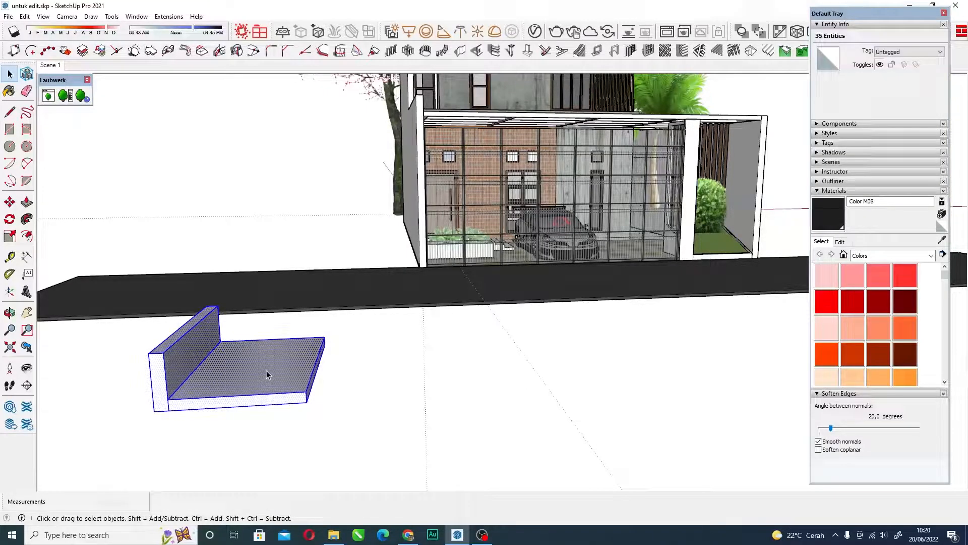
key("Delete")
Frame the front of the house and expand the list of the model's tags.
scroll(454, 205, "down", 5)
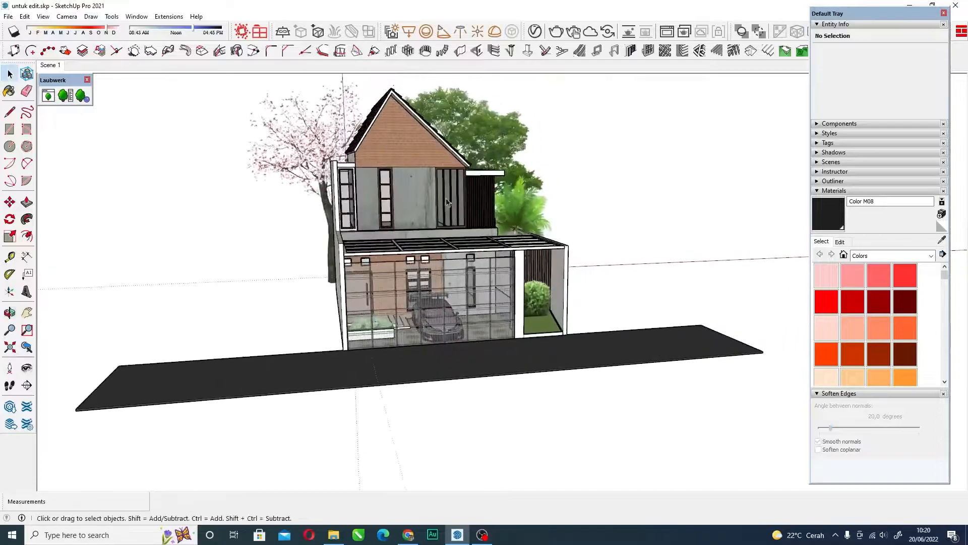
scroll(454, 204, "up", 6)
scroll(338, 249, "down", 8)
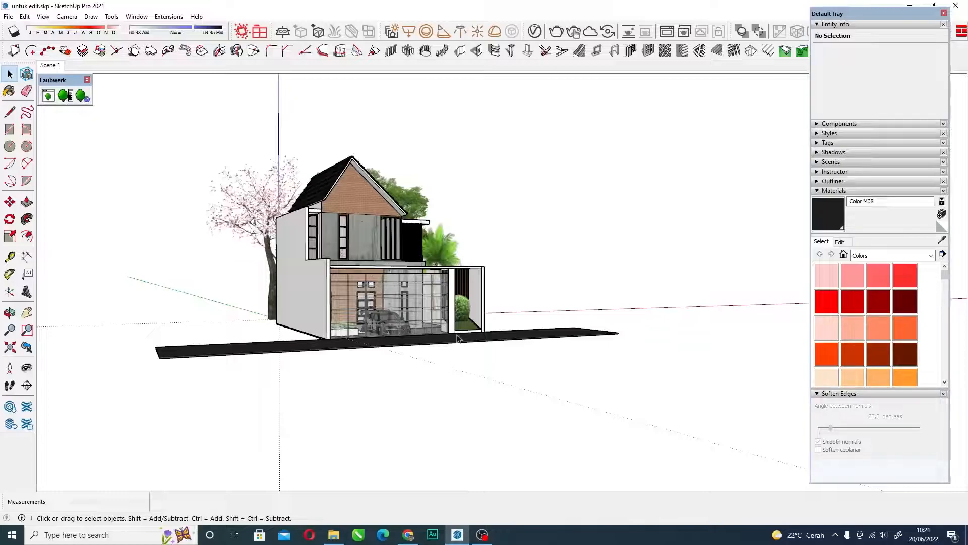
scroll(398, 270, "up", 5)
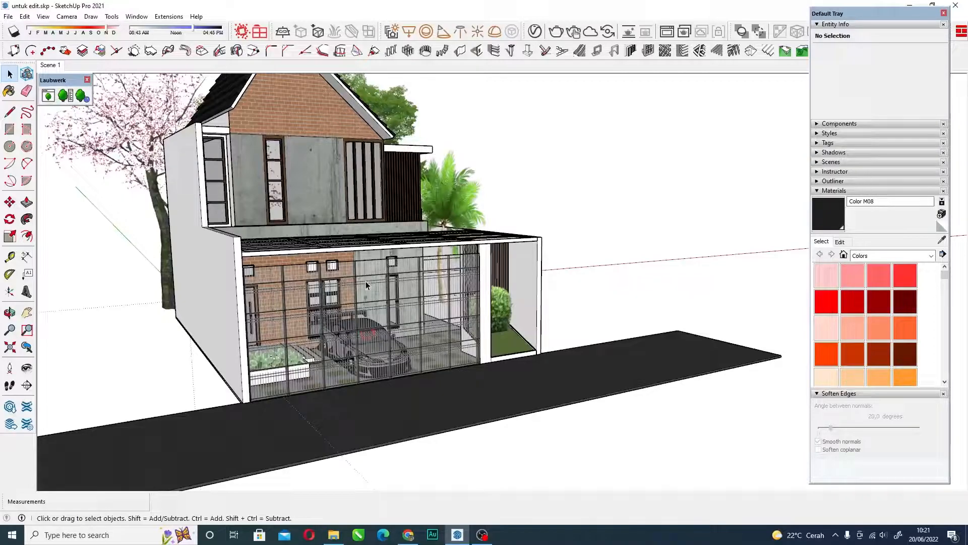
left_click(818, 143)
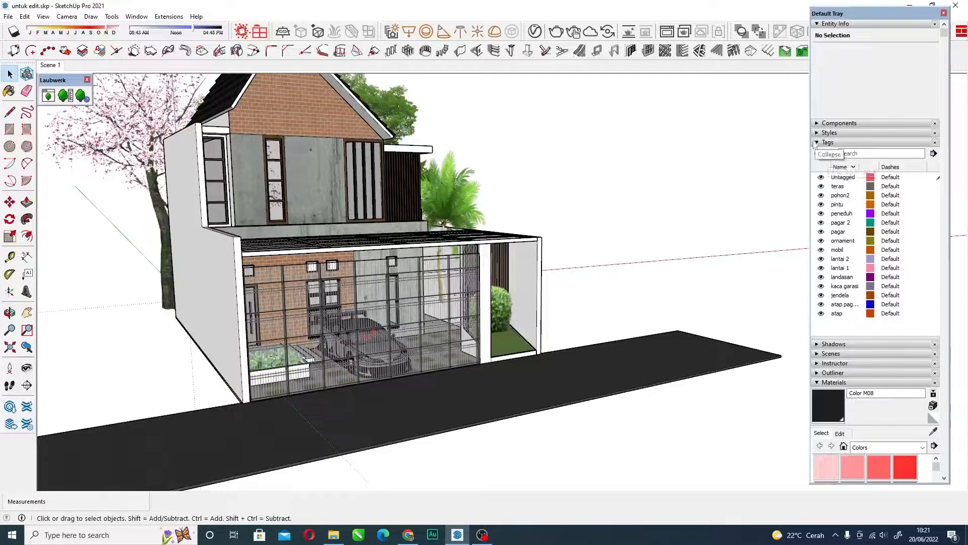
scroll(564, 258, "down", 1)
scroll(857, 225, "down", 2)
scroll(848, 199, "up", 2)
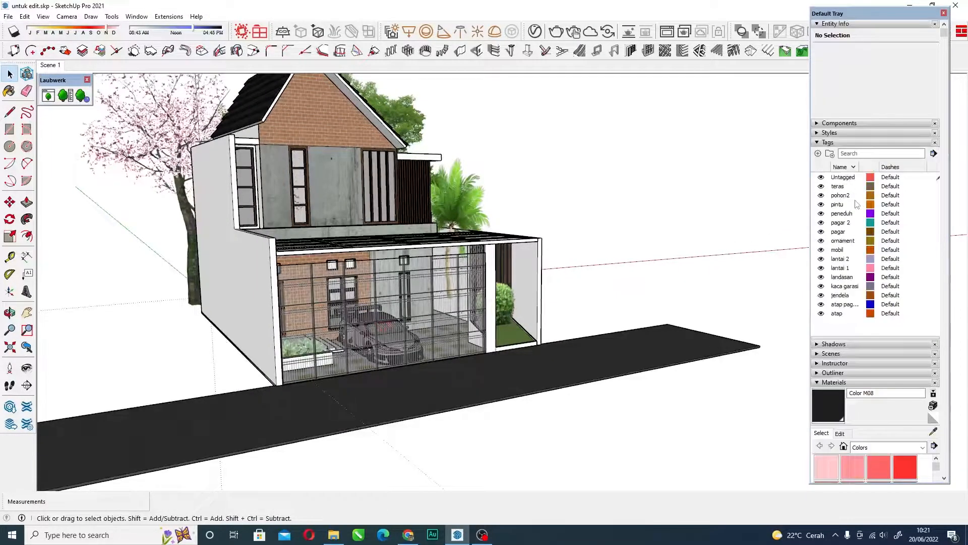
Add a new tag to the tag list without renaming it, and delete that tag.
left_click(818, 154)
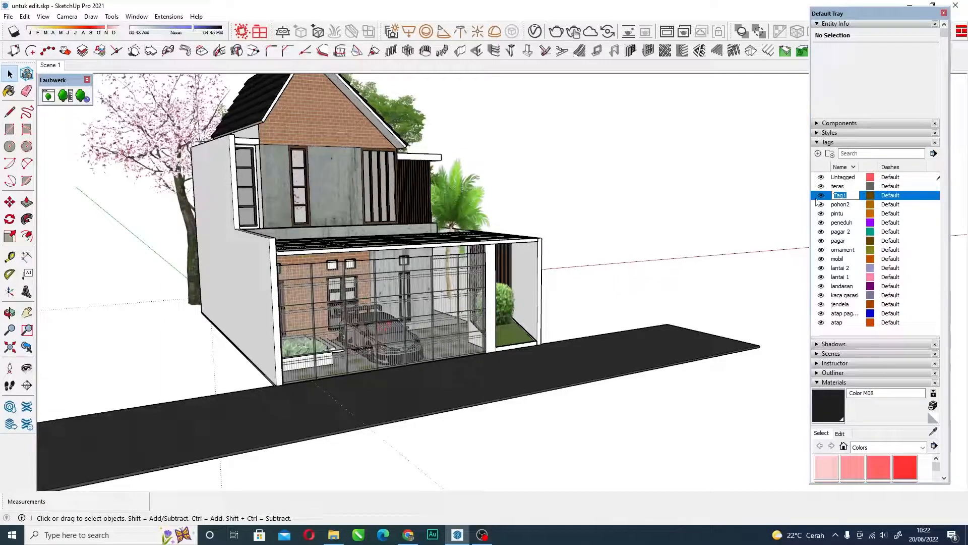
key("BackSpace")
left_click(889, 199)
left_click(839, 205)
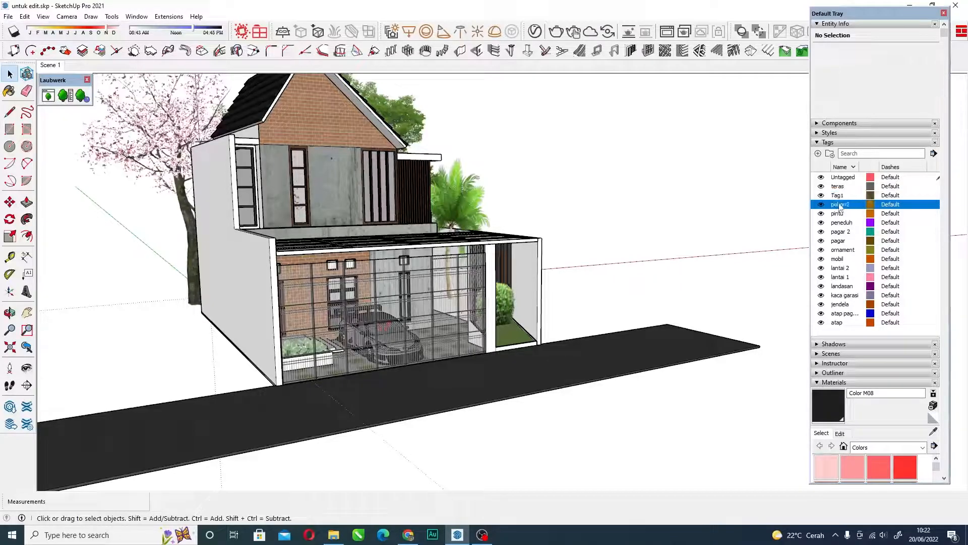
left_click(838, 195)
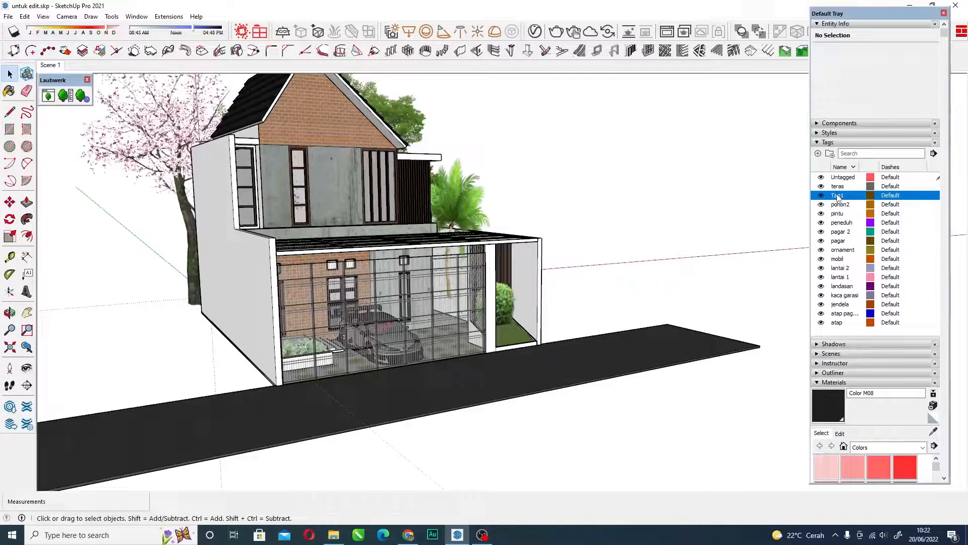
right_click(842, 198)
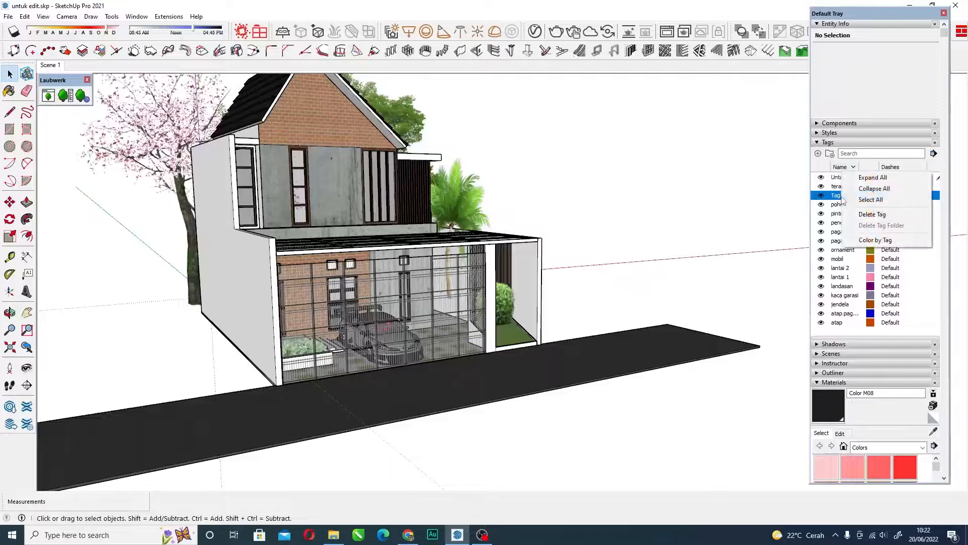
left_click(877, 220)
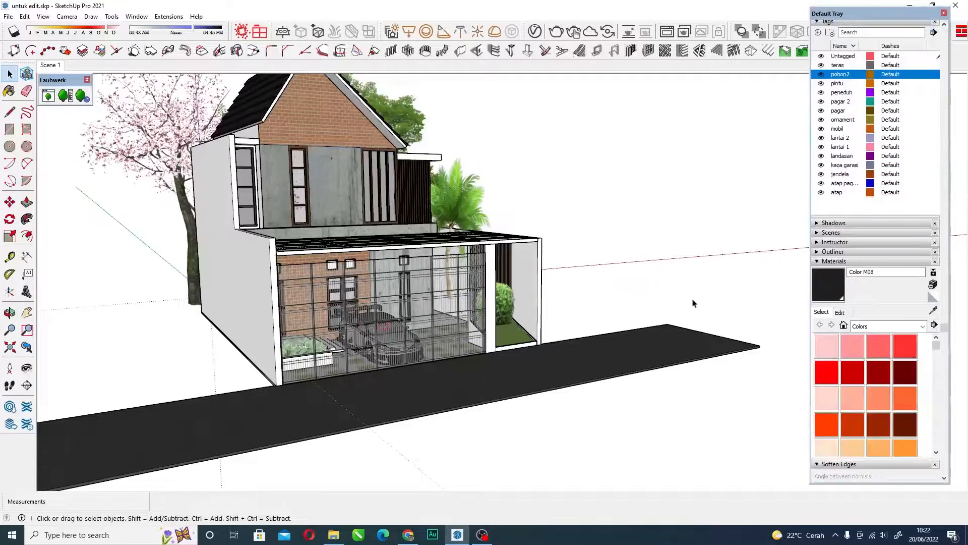
Go through the existing tags from pohon2 to atap and compare them with the parts of the house.
left_click(842, 130)
left_click(845, 134)
left_click(841, 146)
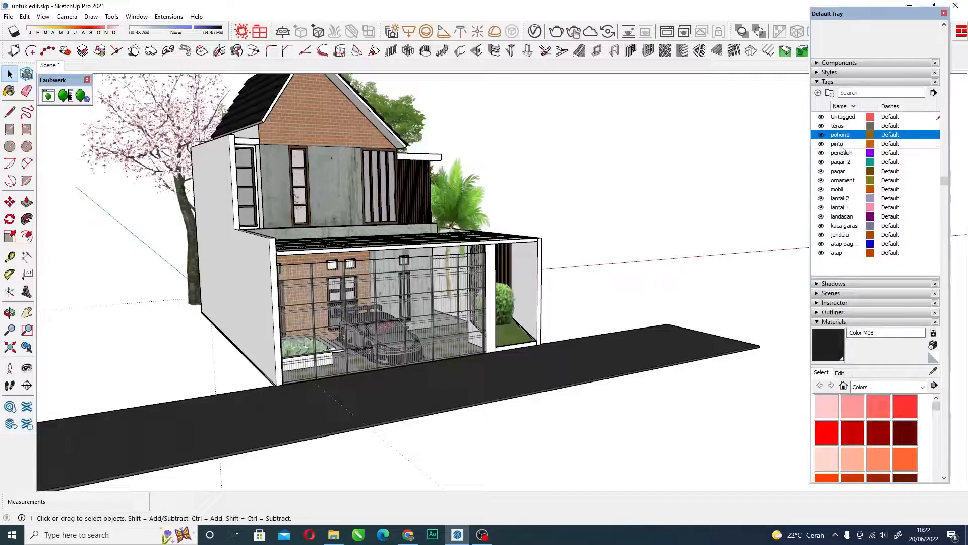
left_click(841, 144)
left_click(842, 154)
left_click(843, 162)
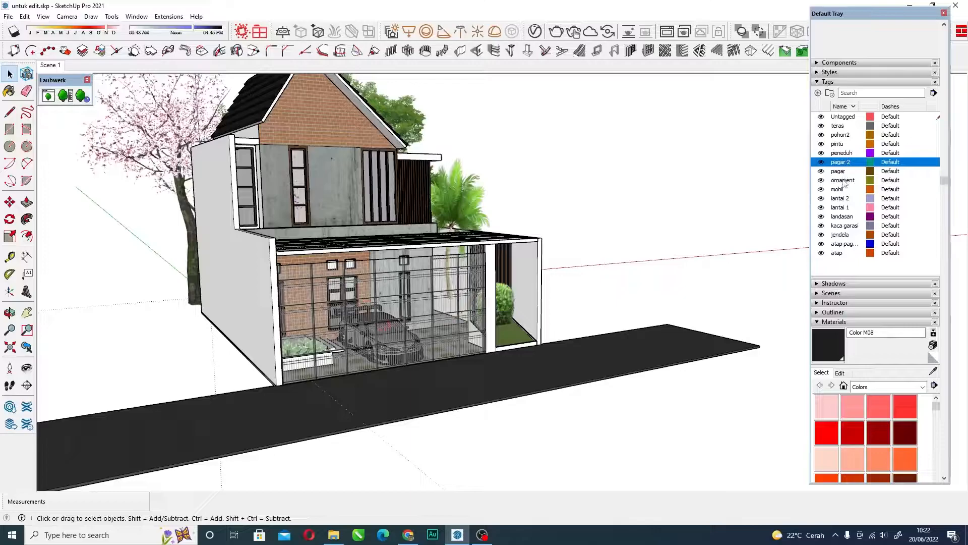
left_click(843, 182)
left_click(842, 190)
left_click(843, 199)
left_click(843, 208)
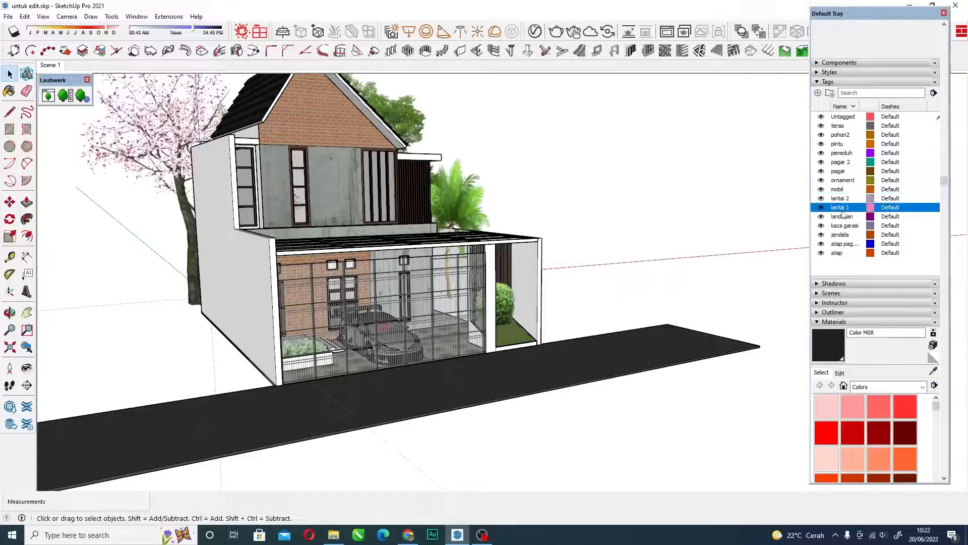
left_click(840, 253)
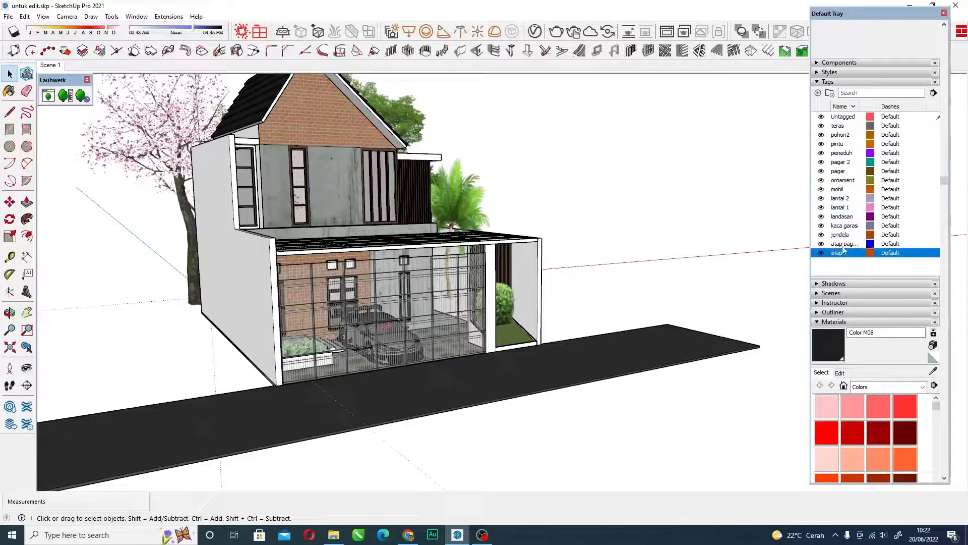
middle_click_drag(470, 329, 432, 297)
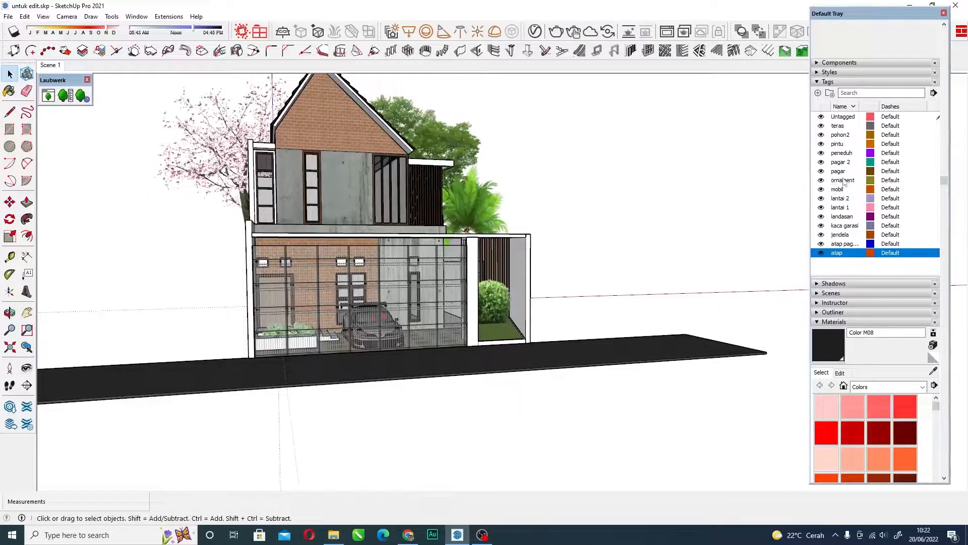
middle_click_drag(410, 233, 394, 230)
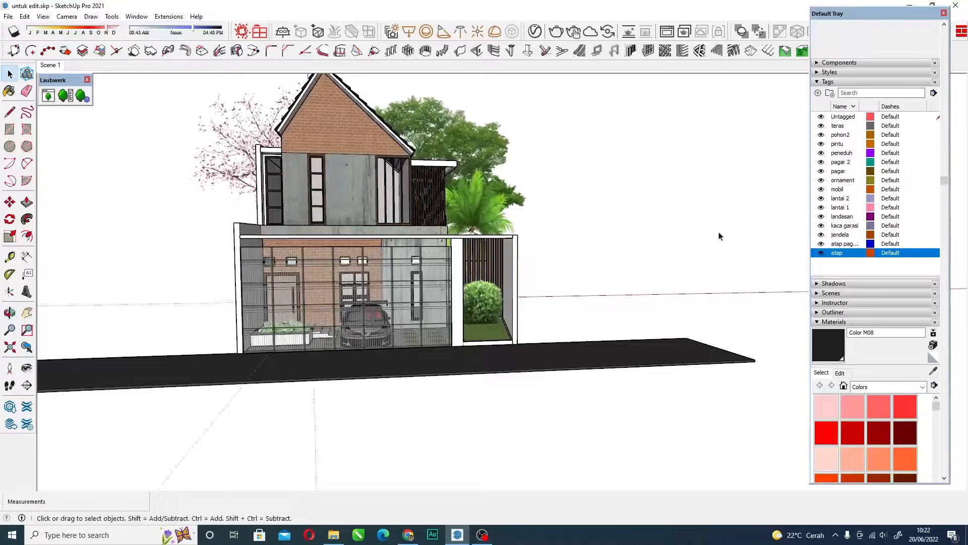
scroll(454, 300, "down", 6)
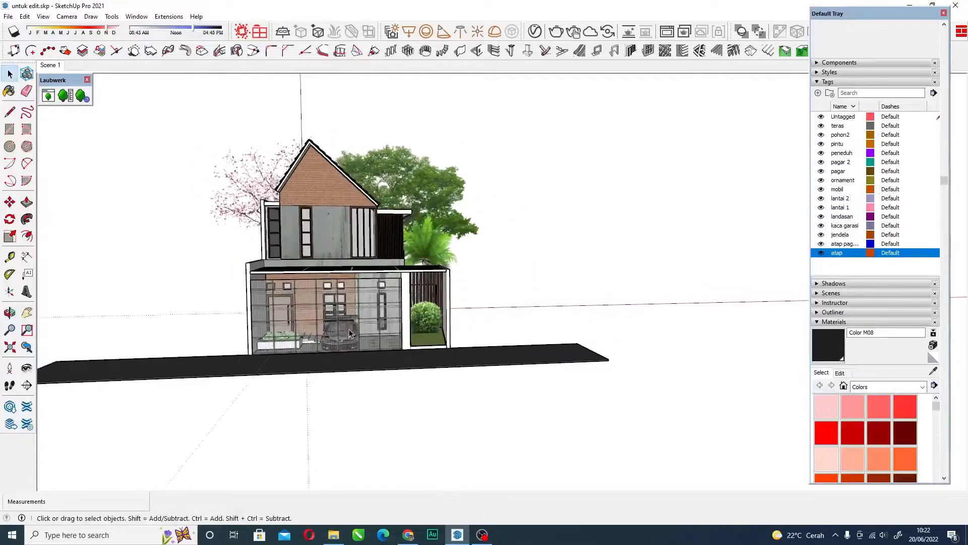
scroll(454, 300, "up", 2)
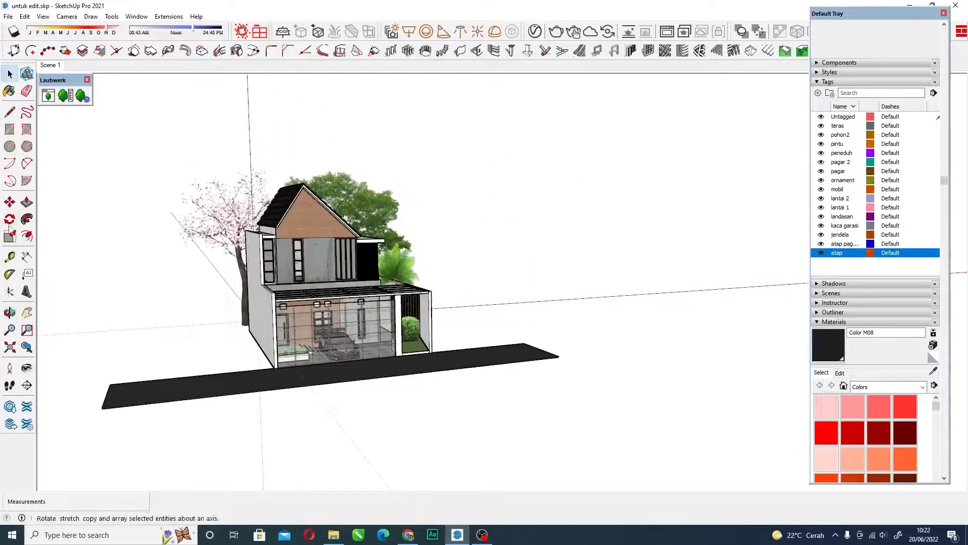
Draw a rectangle about 528 by 352 cm on the empty ground beyond the road's end.
left_click(10, 129)
scroll(445, 296, "down", 2)
middle_click_drag(520, 286, 564, 303)
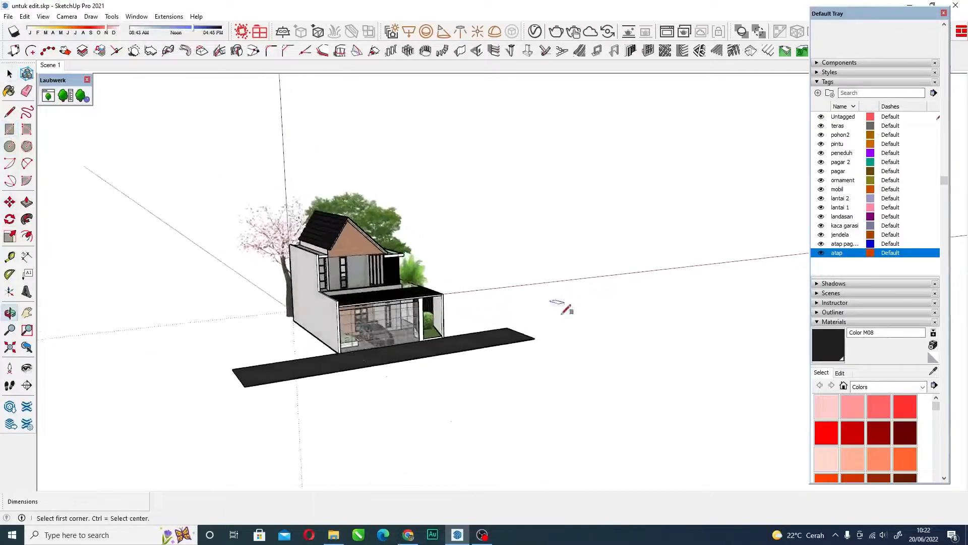
scroll(614, 348, "up", 4)
left_click(562, 337)
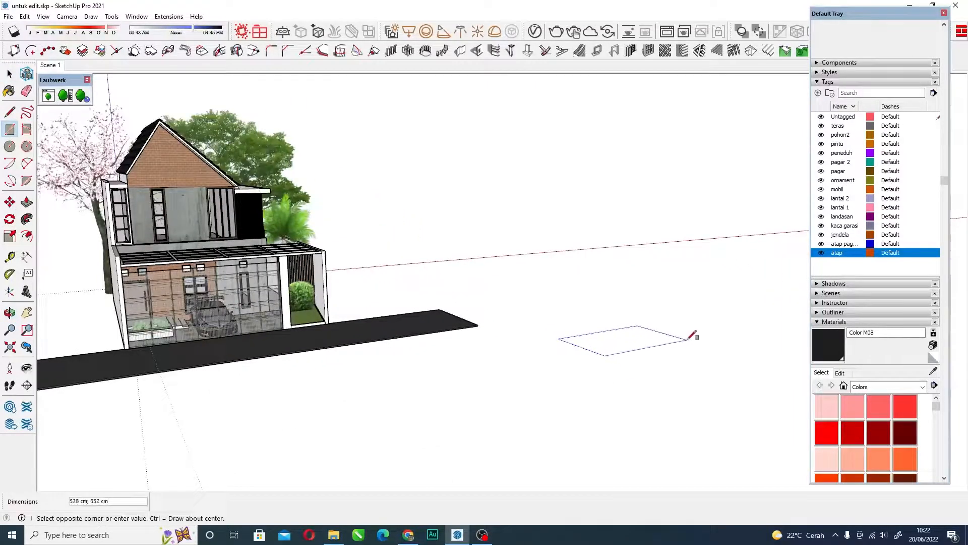
left_click(694, 333)
Extrude the rectangle upward into a low box and make the whole box a group.
scroll(634, 347, "up", 3)
key("space")
double_click(632, 363)
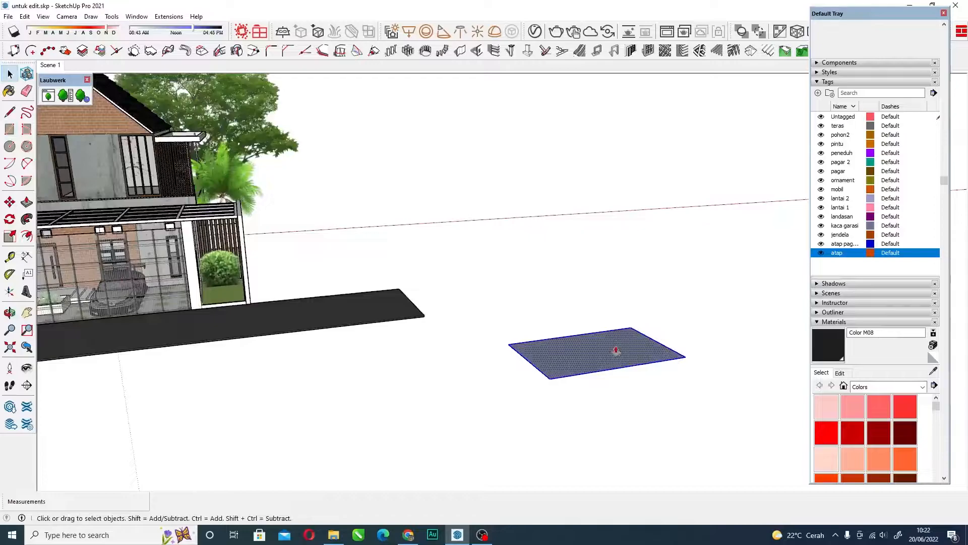
key("p")
left_click_drag(616, 351, 612, 327)
key("space")
triple_click(612, 328)
right_click(612, 330)
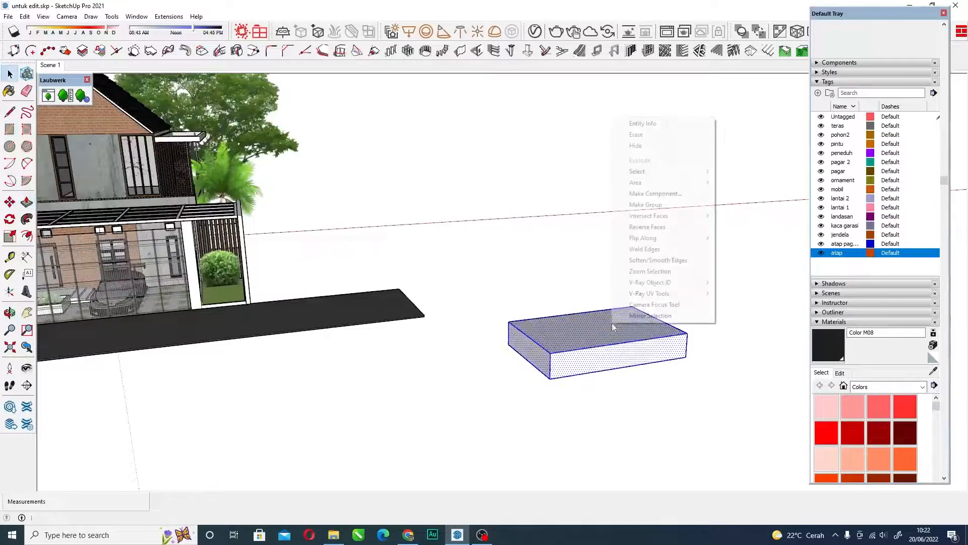
left_click(648, 204)
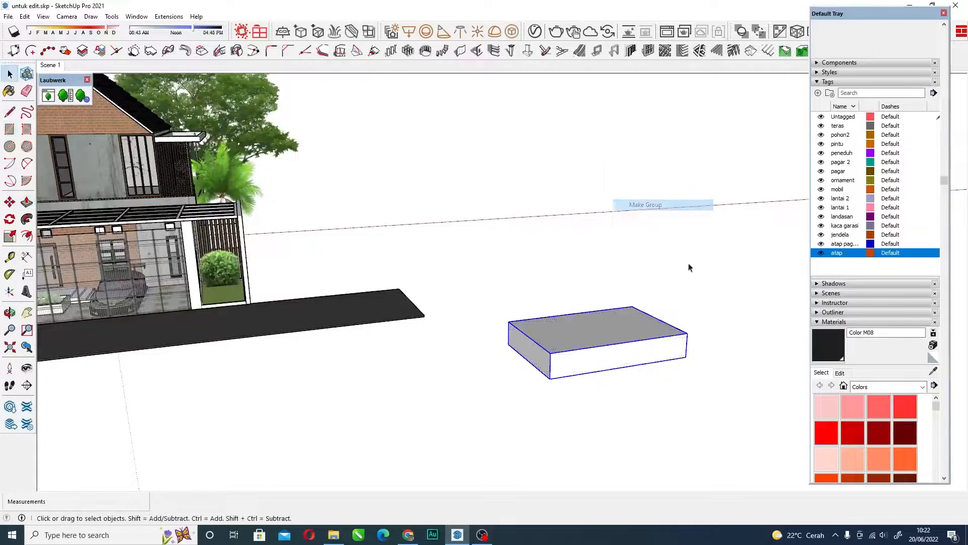
Create a new tag named garis, and dismiss the lantai 2 tag's colour editor without changing the colour.
left_click(819, 93)
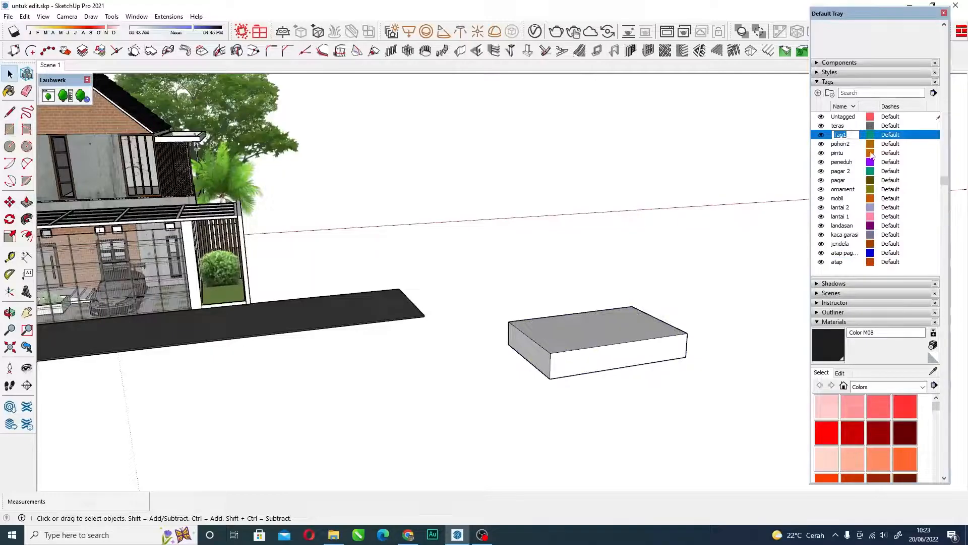
type("garis")
key("Return")
left_click(870, 198)
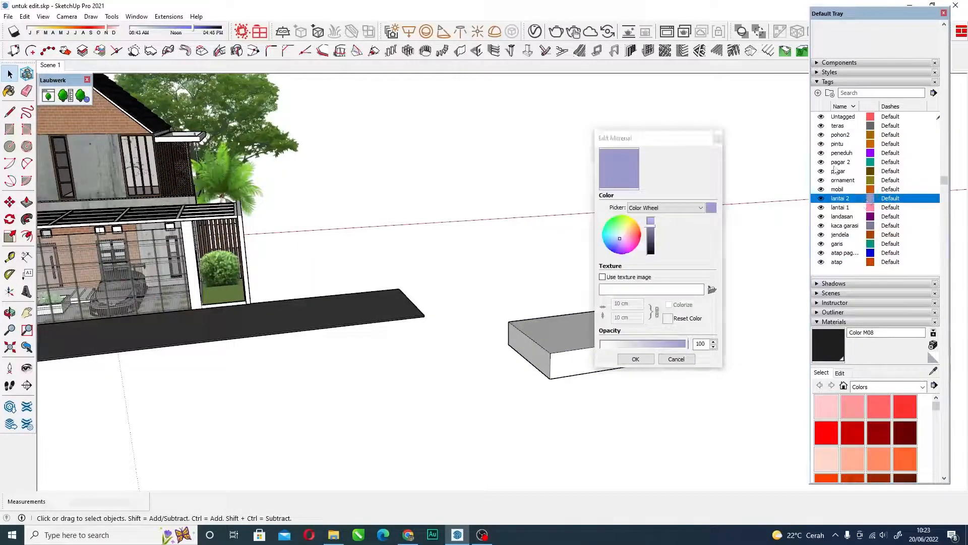
left_click(717, 139)
Assign the grouped box to the garis tag.
left_click(605, 338)
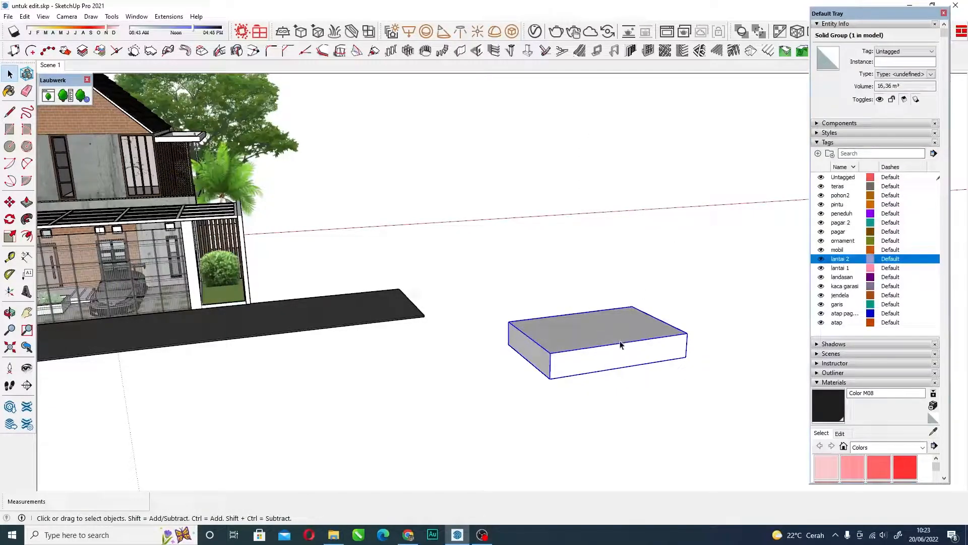
left_click(903, 52)
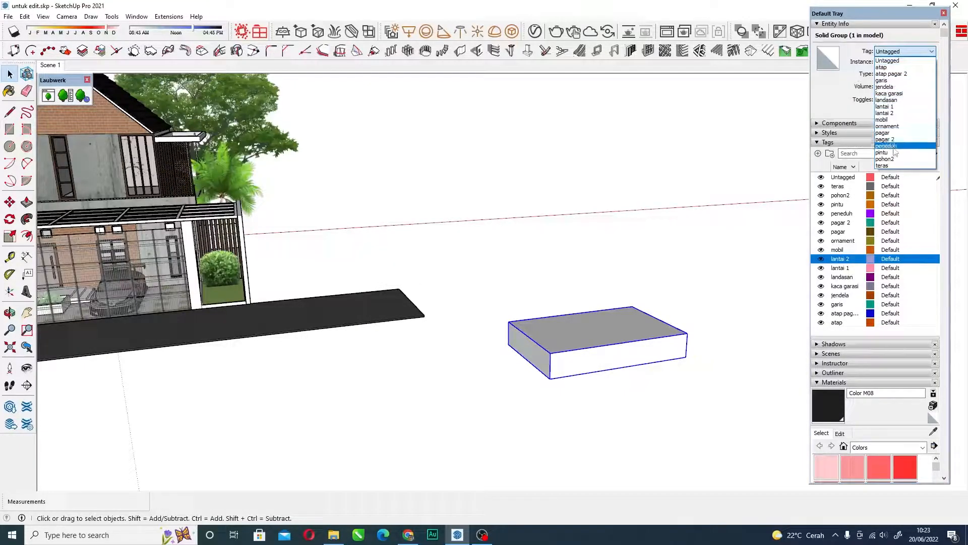
left_click(887, 80)
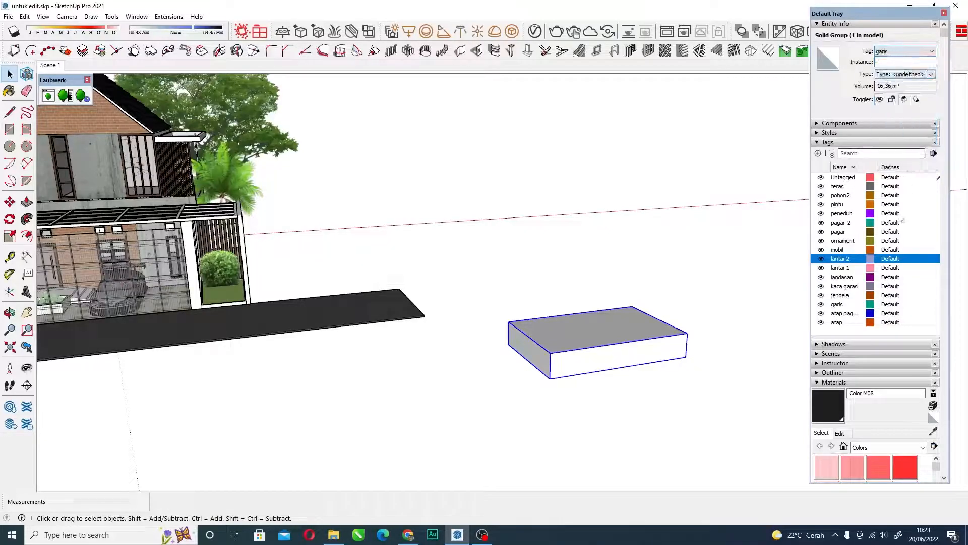
Hide the grouped box by turning off the garis tag's visibility.
left_click(839, 231)
left_click(737, 311)
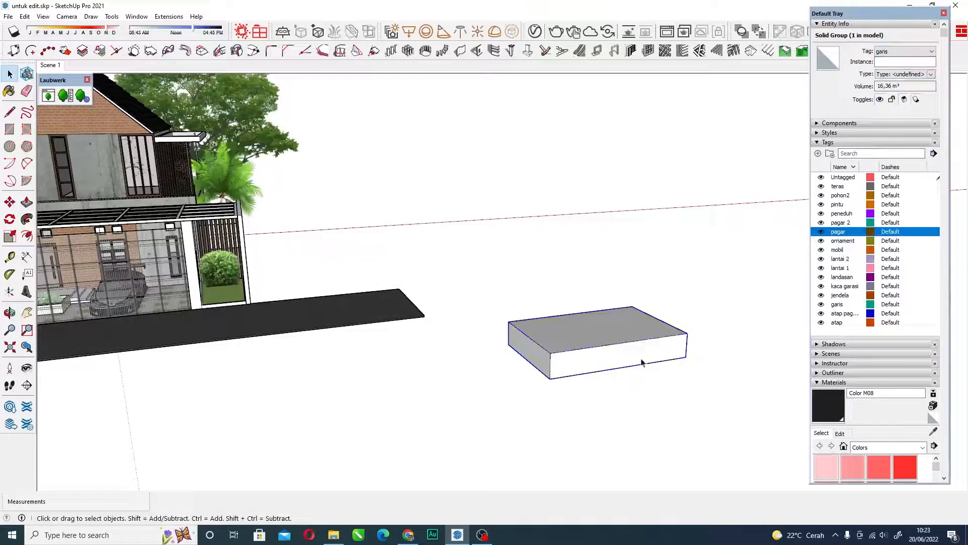
left_click(620, 338)
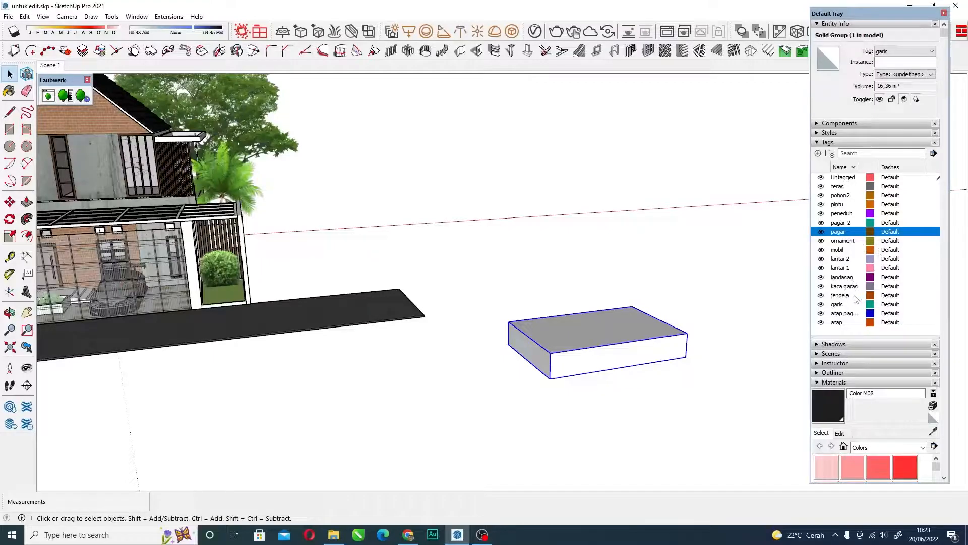
left_click(821, 305)
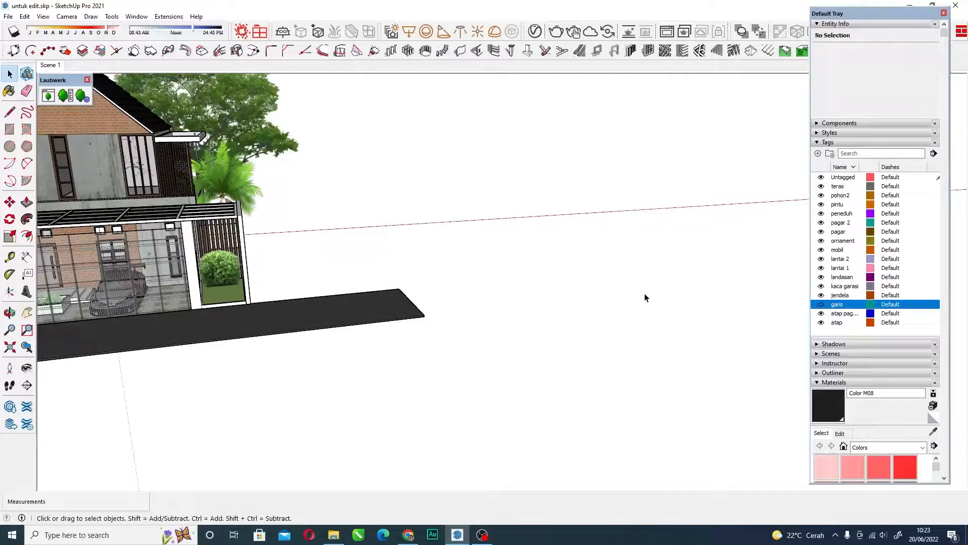
scroll(591, 312, "down", 5)
mouse_move(566, 317)
middle_mouse_down()
mouse_move(588, 309)
mouse_move(560, 309)
middle_mouse_up()
scroll(560, 309, "up", 5)
scroll(613, 279, "down", 3)
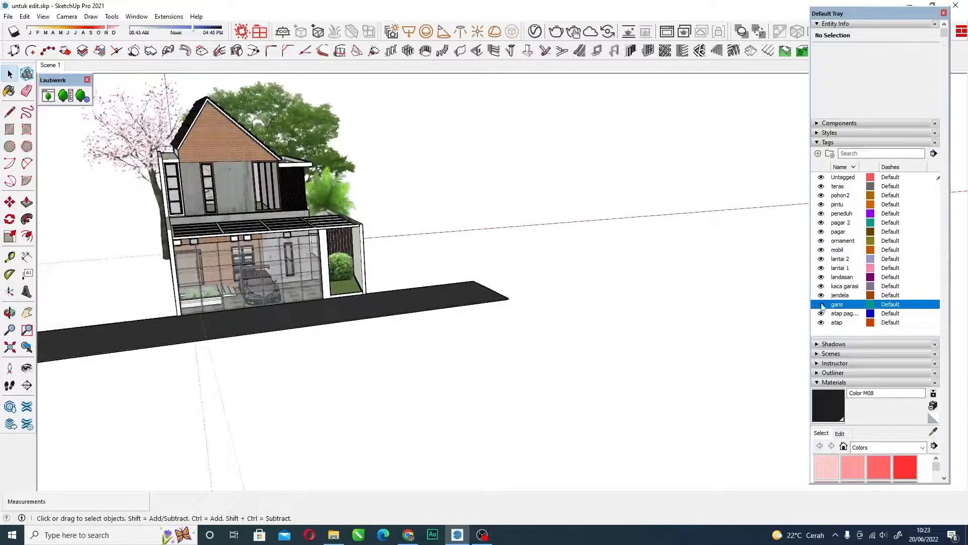
Toggle the garis tag's visibility on and off several times, leaving it on.
left_click(821, 304)
left_click(821, 305)
left_click(821, 305)
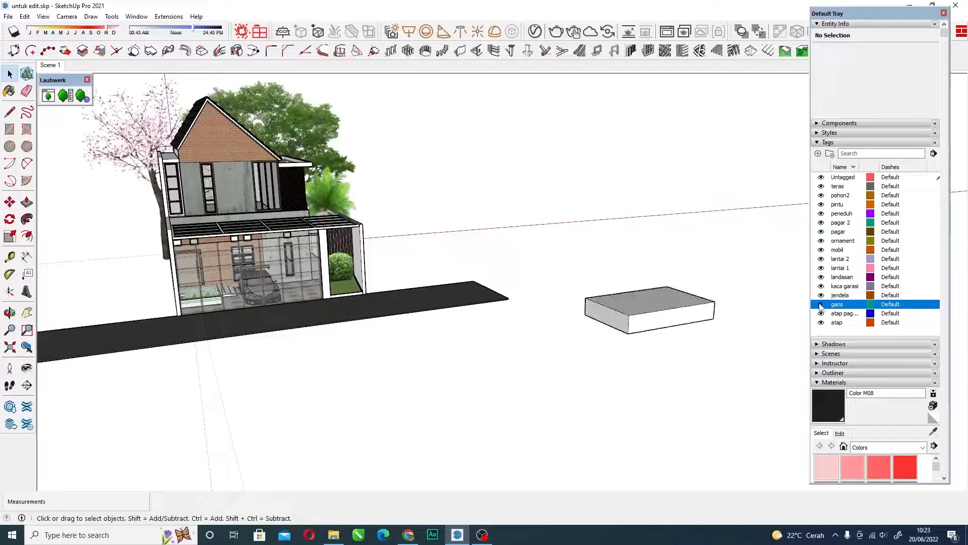
left_click(821, 305)
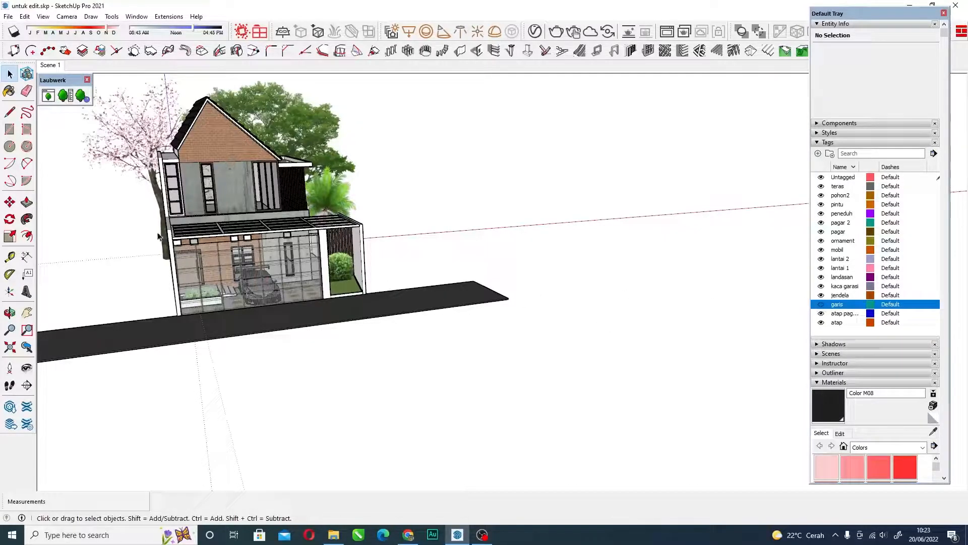
scroll(258, 247, "up", 3)
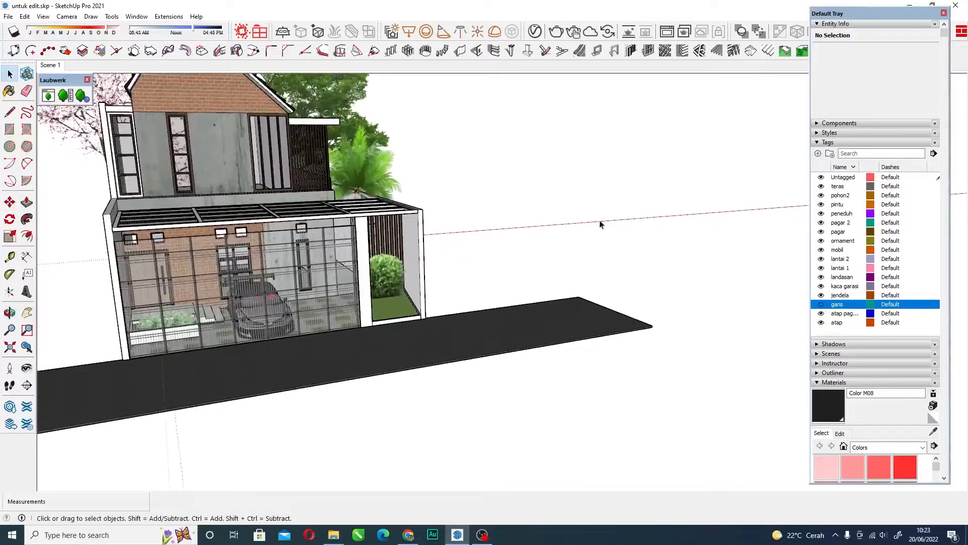
left_click(821, 304)
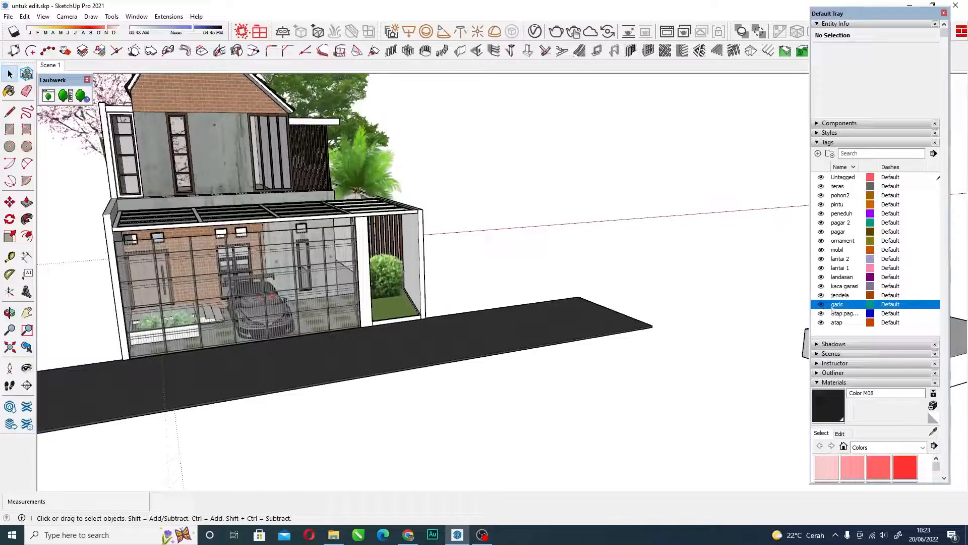
Delete the garis tag and reassign its entities to Untagged.
right_click(832, 309)
left_click(862, 322)
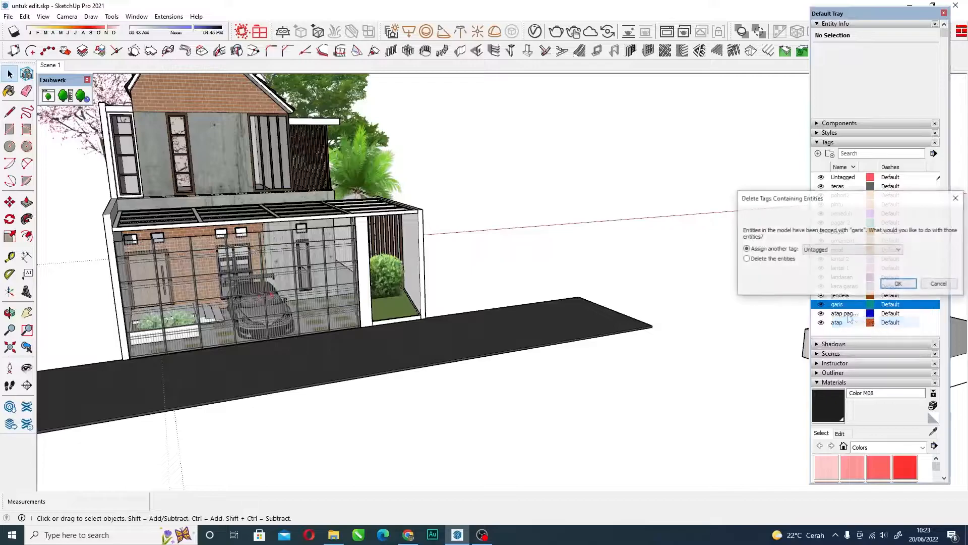
left_click(887, 284)
Delete the example box beyond the road's end.
scroll(598, 338, "down", 4)
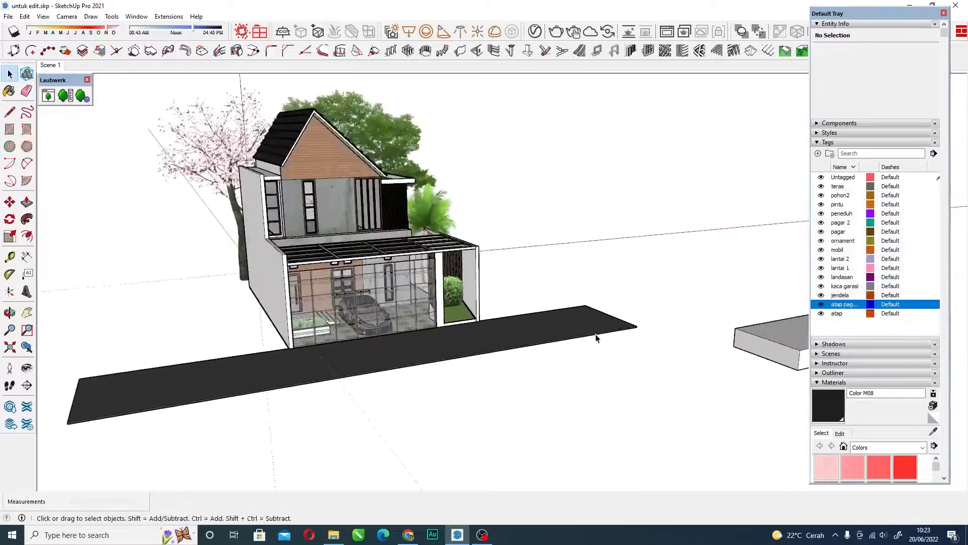
left_click(717, 343)
key("Delete")
Hide the front gate group across the carport directly, without using its tag.
scroll(421, 313, "up", 4)
middle_click_drag(361, 288, 487, 269)
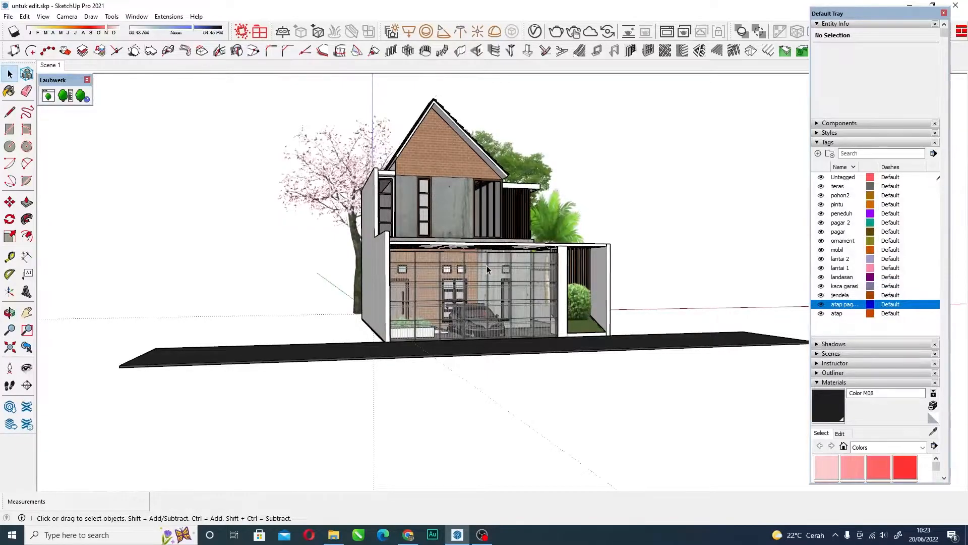
middle_click_drag(549, 329, 503, 343)
scroll(394, 303, "up", 5)
scroll(361, 293, "down", 3)
middle_click_drag(455, 292, 500, 283)
scroll(452, 289, "down", 2)
left_click(501, 282)
right_click(489, 282)
left_click(514, 311)
Hide the boundary wall group tagged pagar 2 directly.
middle_click_drag(438, 268, 505, 270)
scroll(455, 244, "up", 8)
scroll(429, 246, "down", 2)
scroll(422, 242, "down", 6)
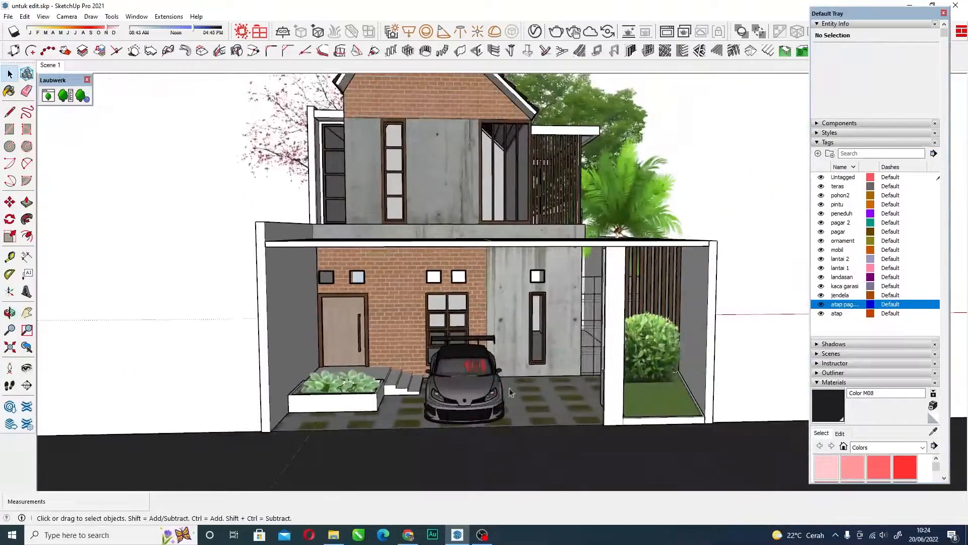
scroll(429, 295, "up", 8)
left_click(429, 228)
scroll(418, 220, "down", 6)
scroll(312, 264, "up", 2)
middle_click_drag(293, 262, 259, 233)
middle_click_drag(346, 249, 313, 272)
right_click(285, 267)
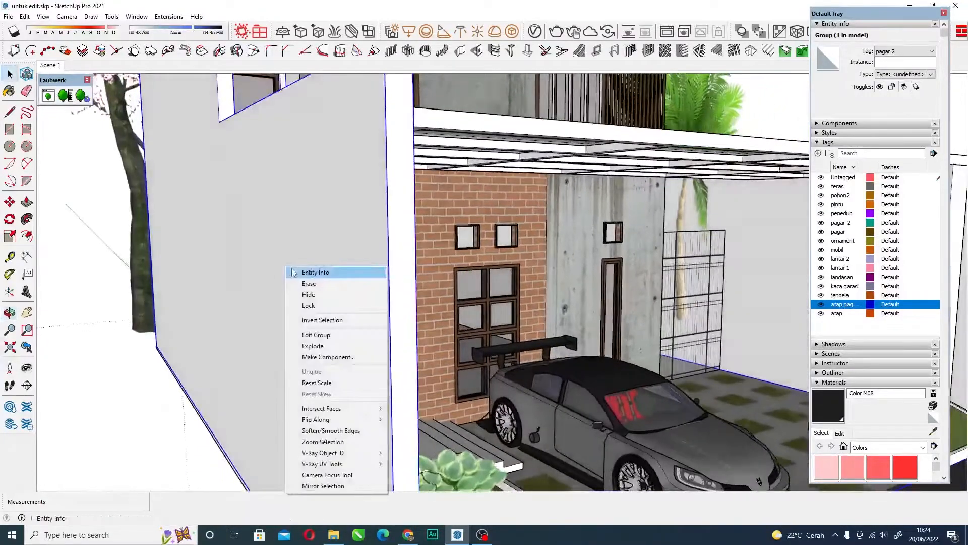
left_click(319, 296)
Unhide the last hidden objects to restore the boundary walls and front gate.
scroll(322, 293, "up", 10)
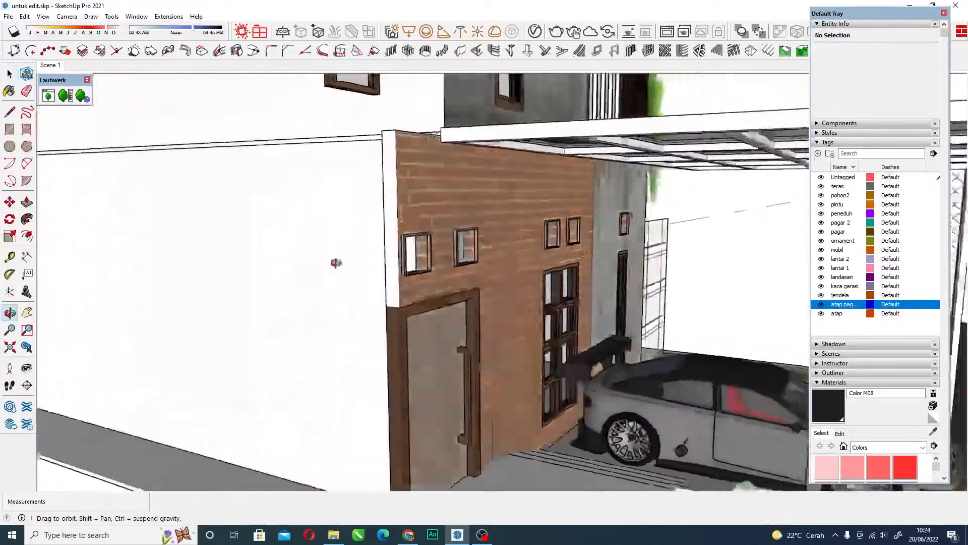
scroll(316, 270, "down", 10)
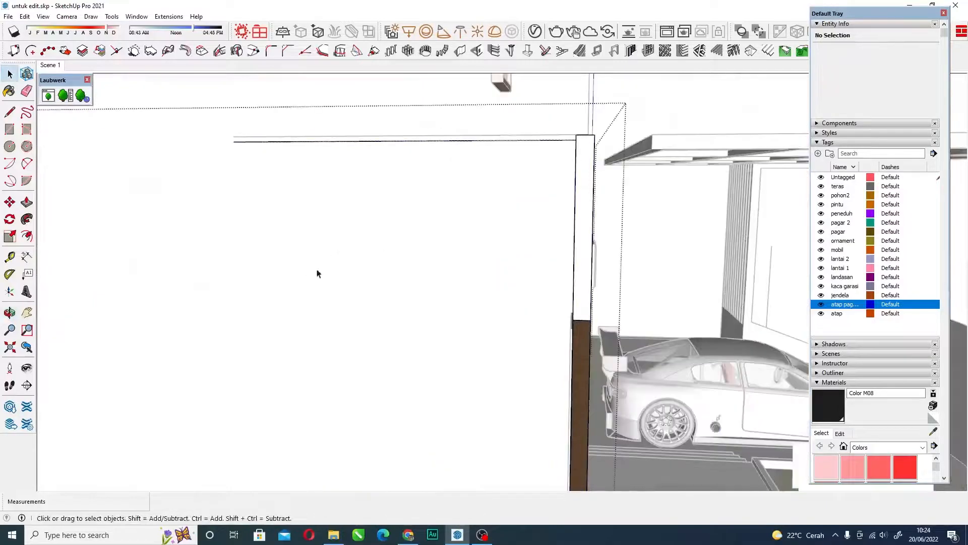
middle_click_drag(340, 274, 306, 296)
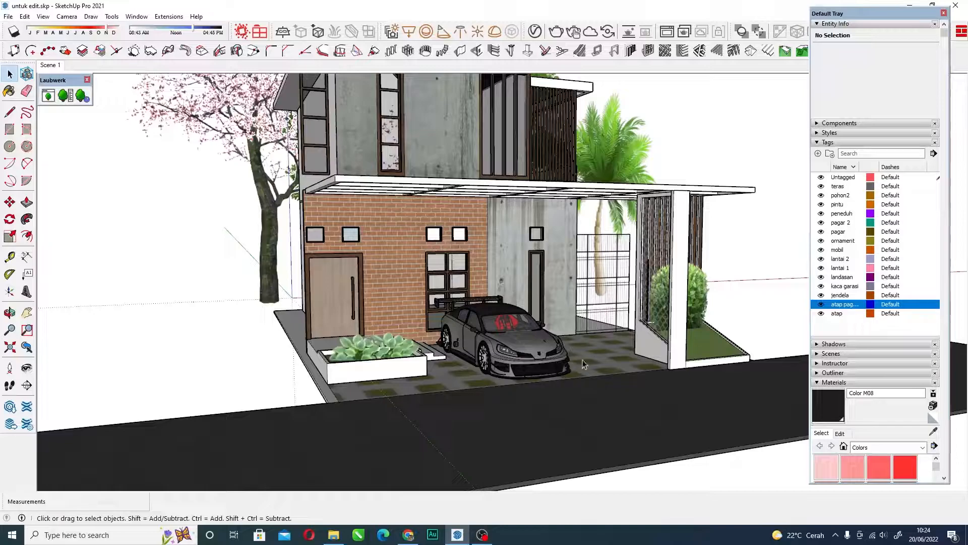
left_click(25, 16)
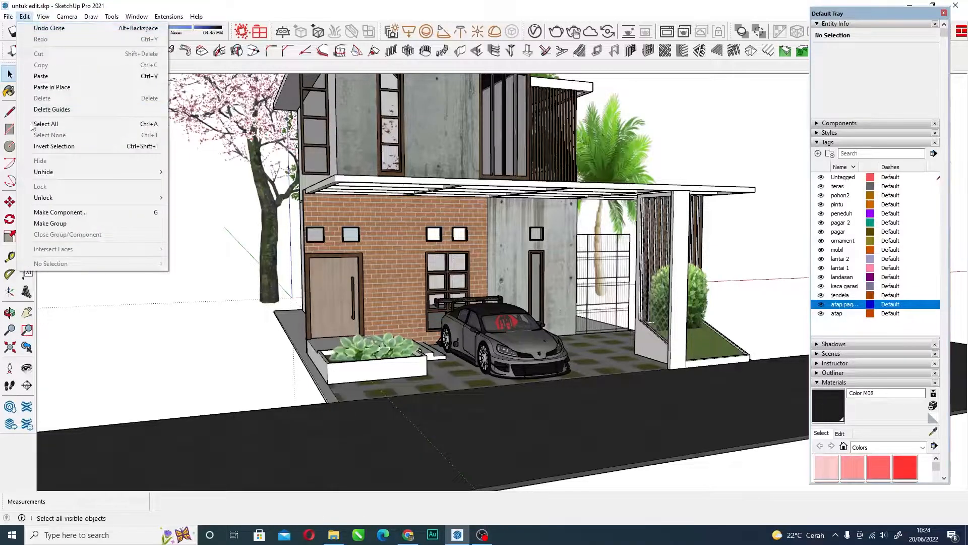
mouse_move(54, 171)
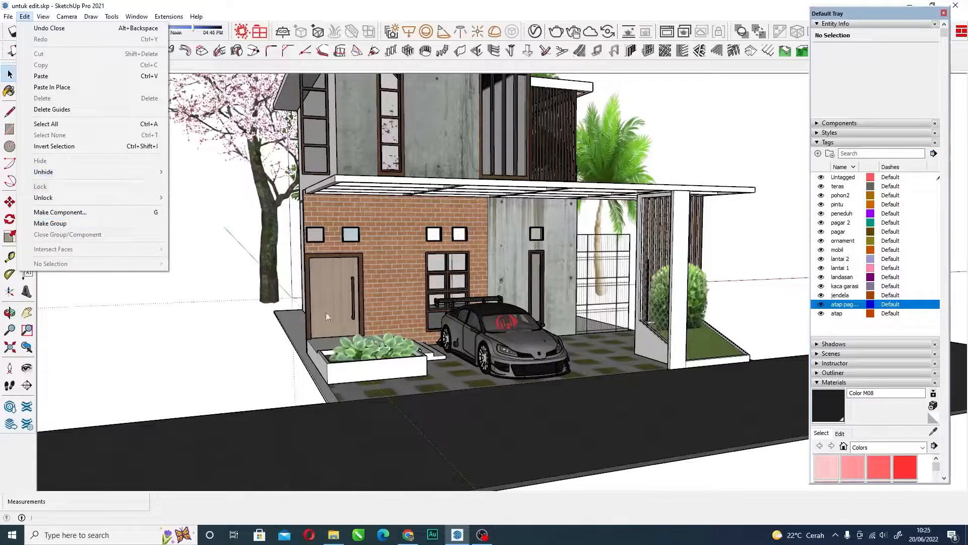
mouse_move(147, 172)
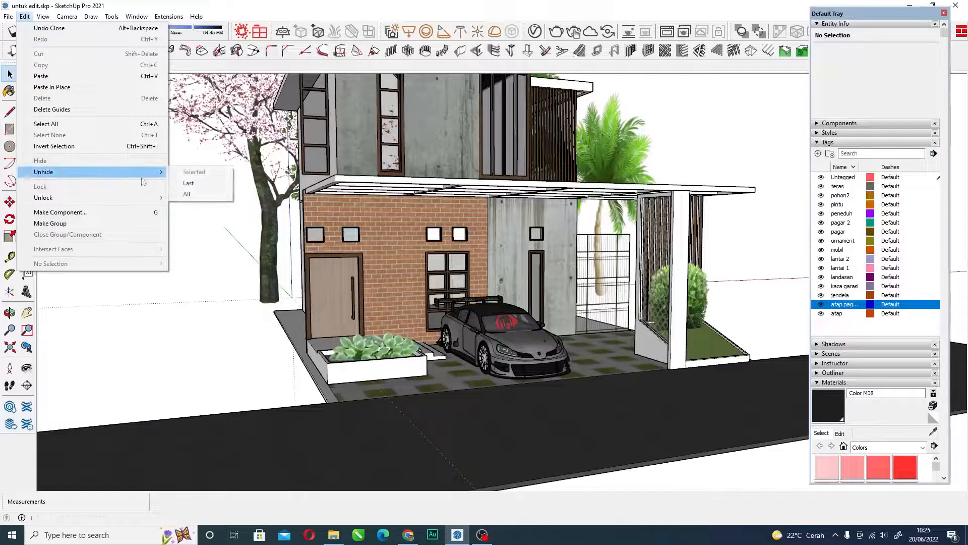
left_click(201, 183)
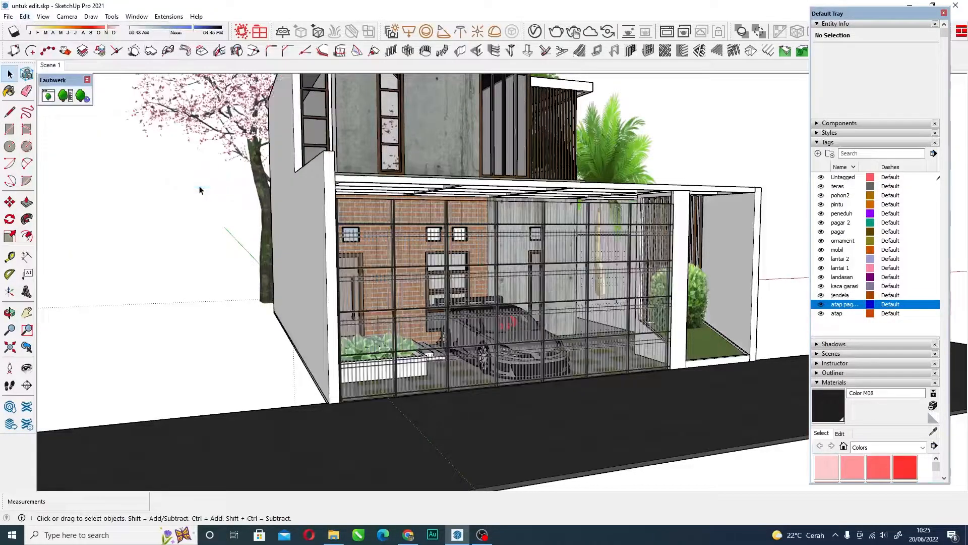
Select the boundary wall and the front gate in turn to check their assigned tags, and clear the selection.
middle_click_drag(416, 288, 298, 198)
left_click(299, 195)
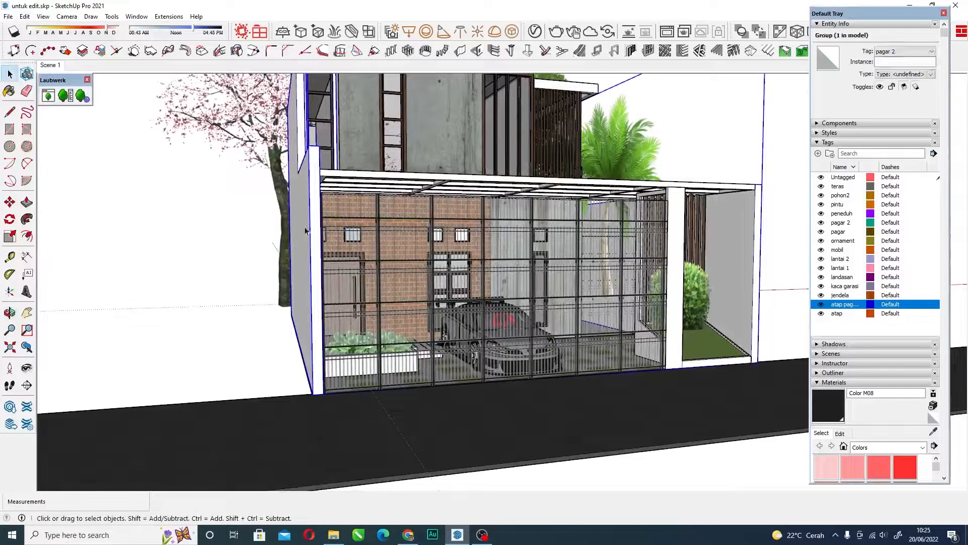
left_click(497, 253)
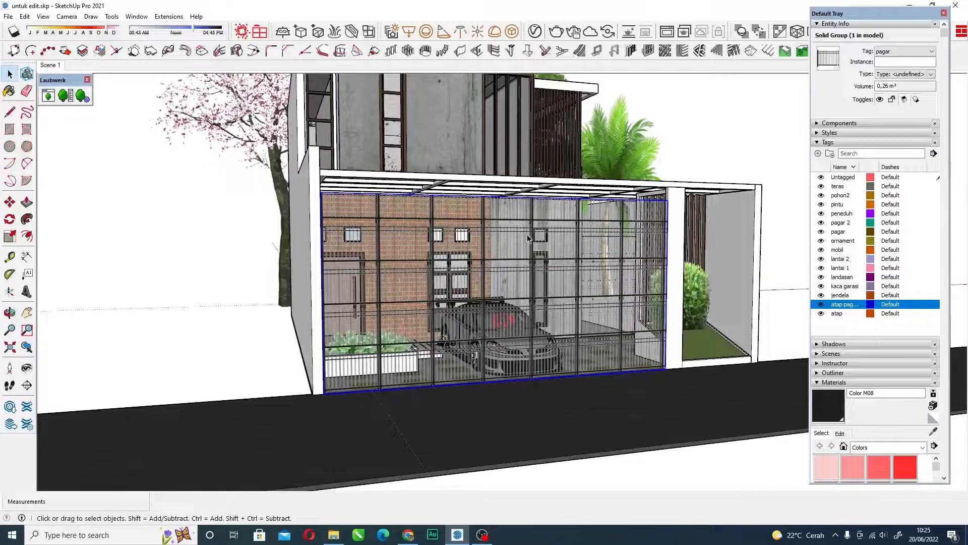
middle_click_drag(529, 234, 407, 219)
scroll(422, 253, "down", 5)
left_click(118, 301)
scroll(447, 262, "up", 10)
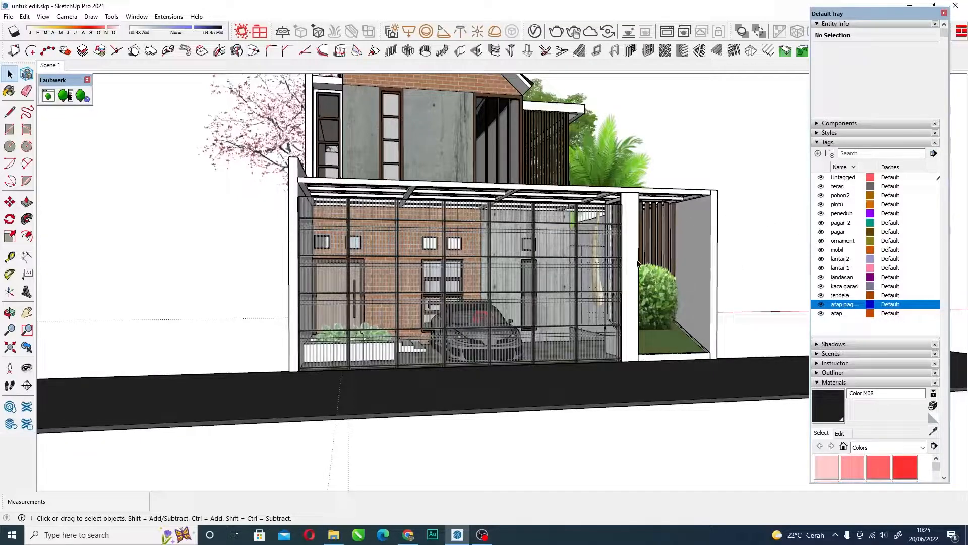
Hide the trees and shrub by turning off the pohon2 tag's visibility.
scroll(590, 266, "down", 5)
middle_click_drag(580, 261, 475, 236)
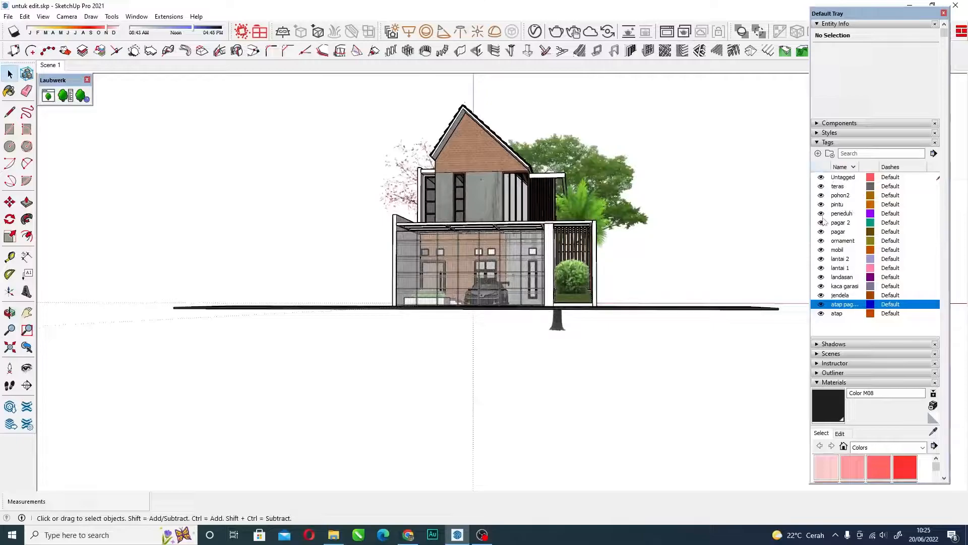
middle_click_drag(516, 255, 563, 279)
scroll(563, 279, "up", 6)
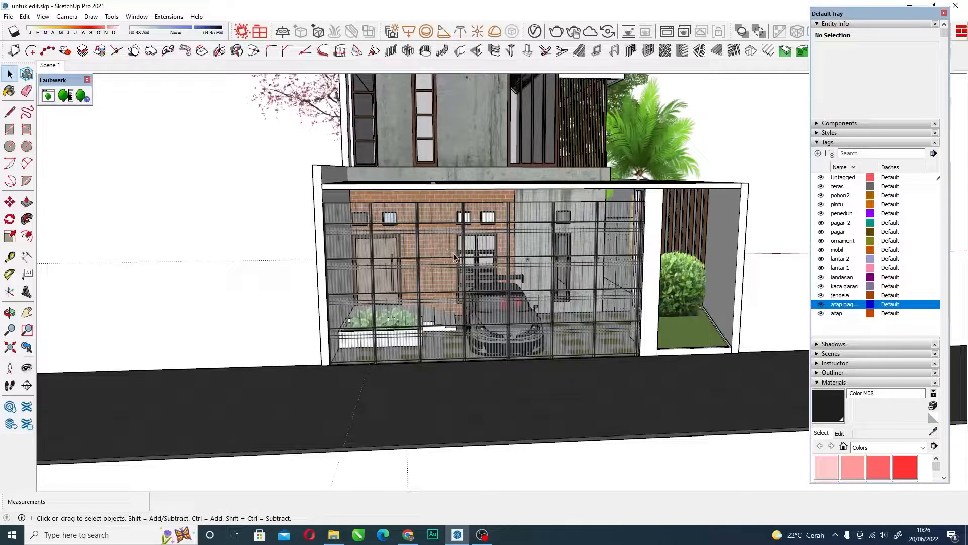
scroll(442, 236, "down", 5)
middle_click_drag(474, 178, 514, 159)
scroll(511, 203, "up", 5)
scroll(469, 187, "down", 5)
scroll(513, 160, "up", 6)
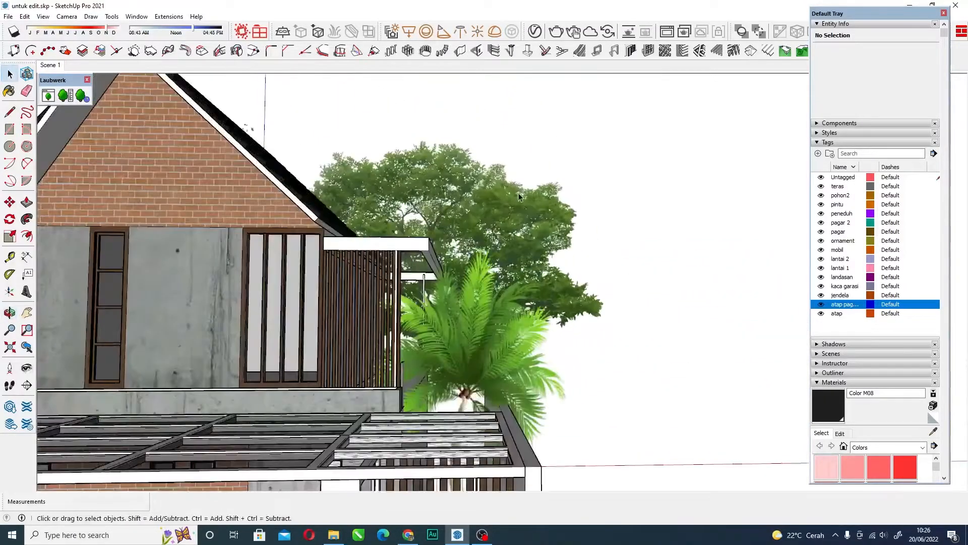
scroll(520, 197, "down", 5)
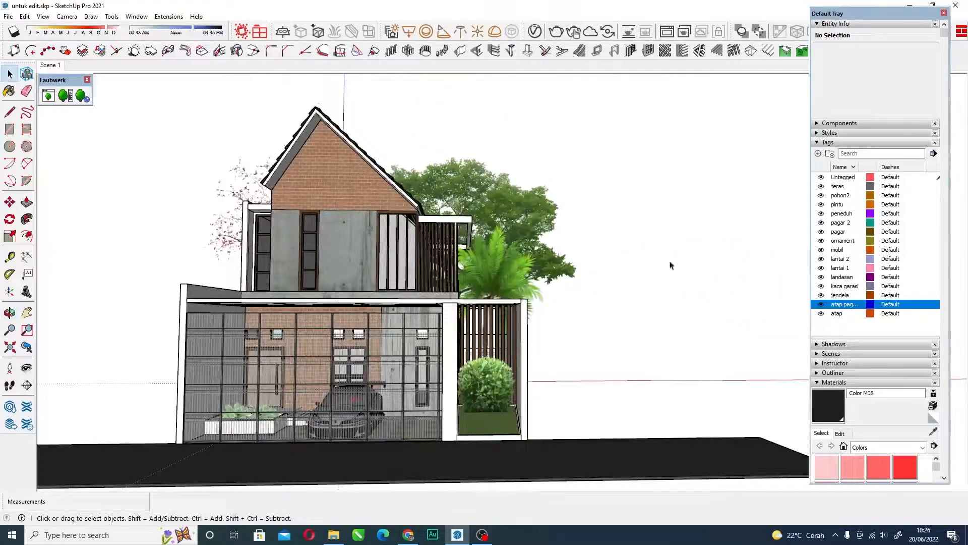
left_click(821, 196)
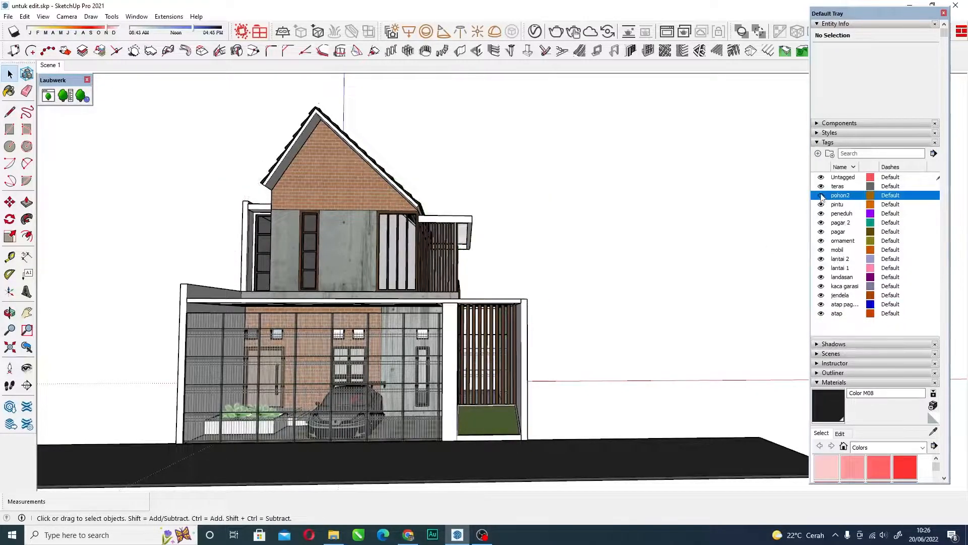
Examine the house with its trees hidden, from a distance and close up at the facade.
scroll(395, 211, "down", 3)
middle_click_drag(396, 211, 428, 356)
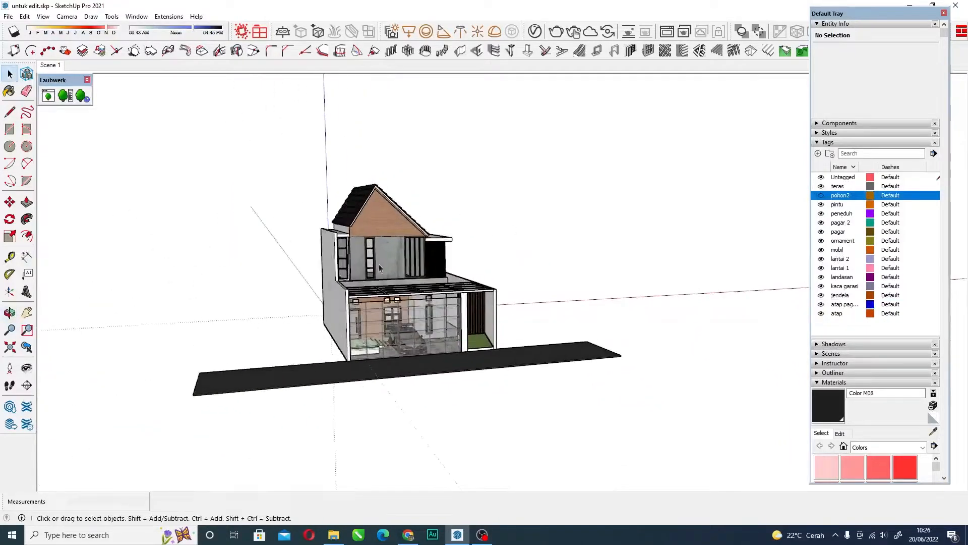
scroll(365, 337, "up", 5)
middle_click_drag(414, 312, 466, 301)
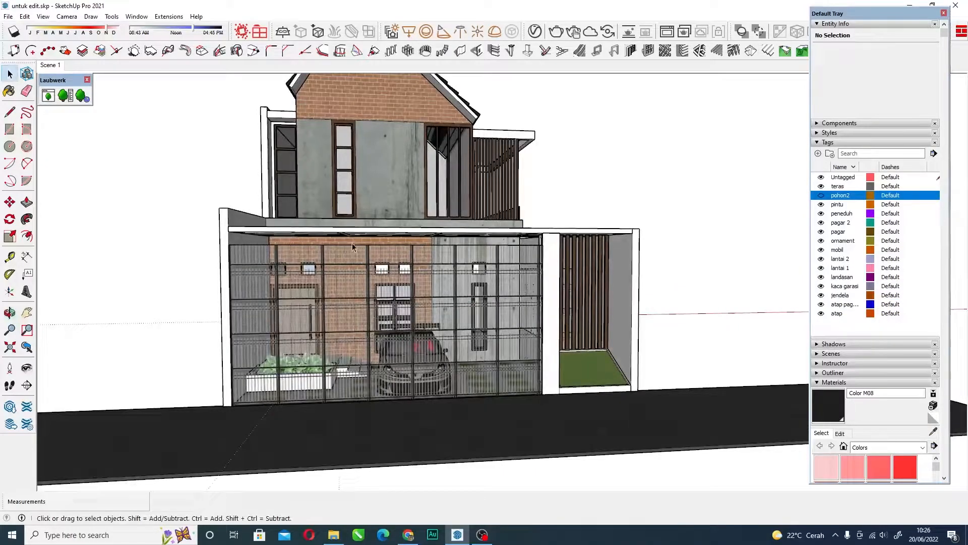
scroll(347, 235, "up", 5)
scroll(347, 235, "up", 2)
scroll(432, 301, "down", 2)
scroll(431, 302, "down", 3)
Check the front gate's tag and hide the gate by turning off the pagar tag's visibility.
left_click(487, 310)
right_click(487, 311)
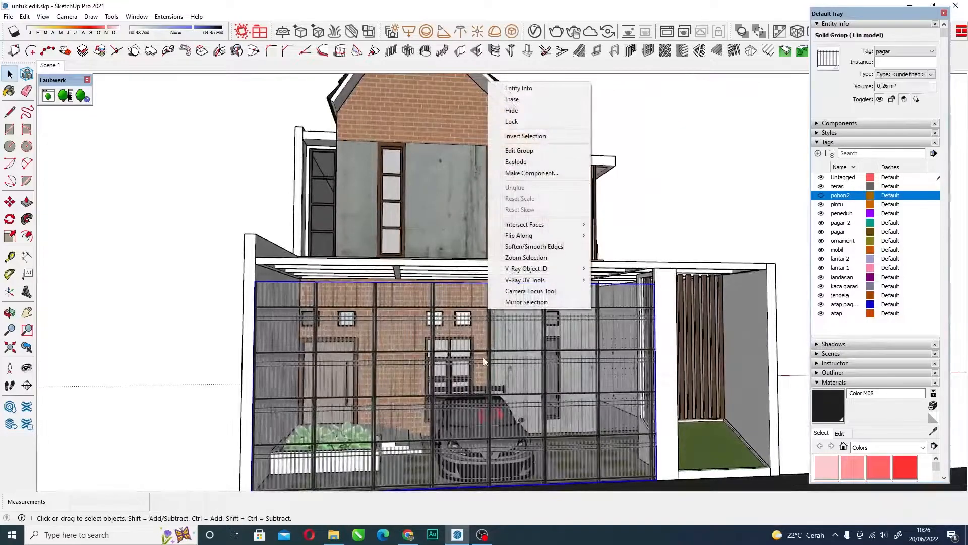
left_click(689, 189)
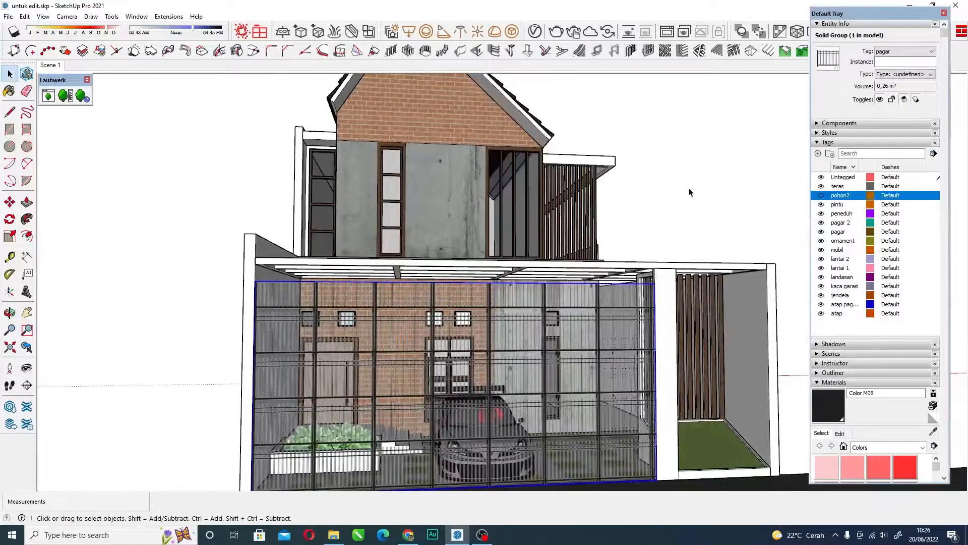
left_click(644, 194)
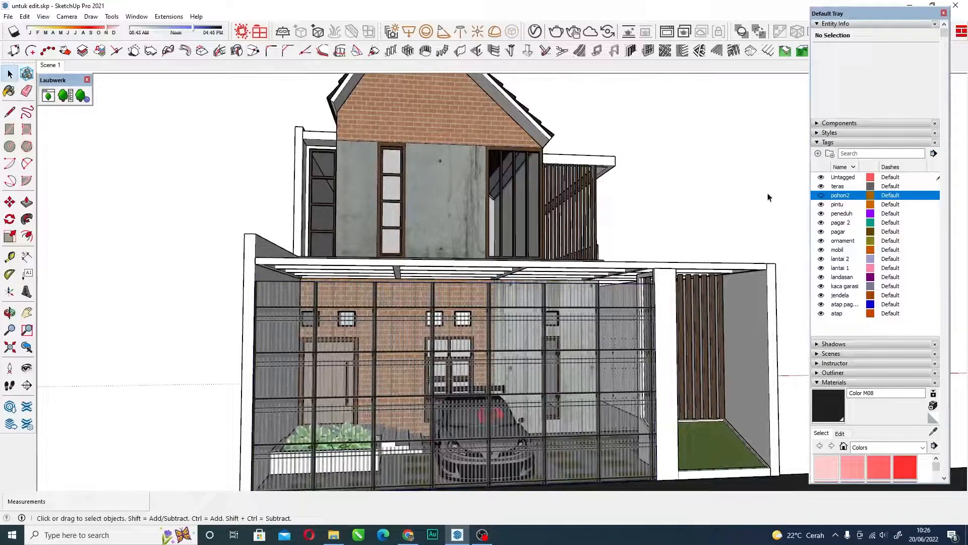
left_click(821, 232)
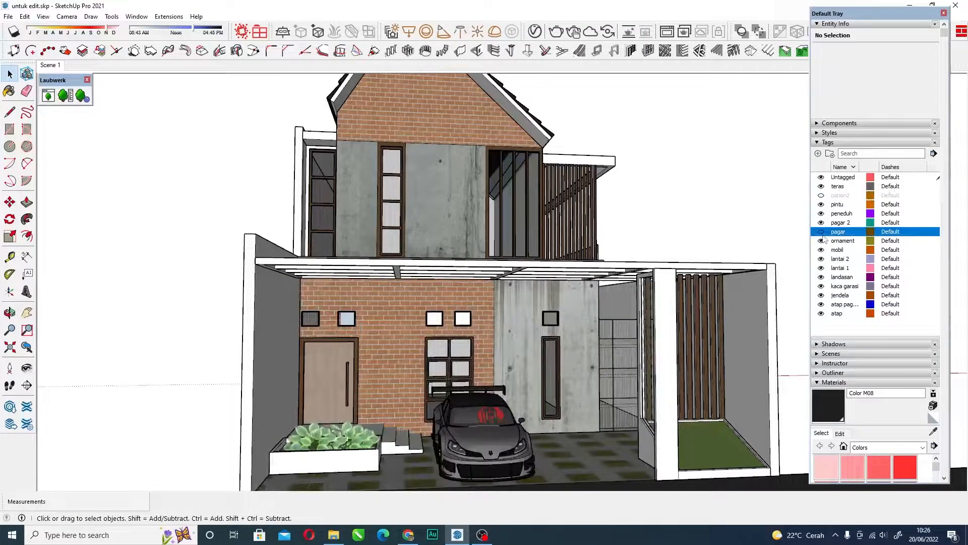
scroll(414, 322, "up", 8)
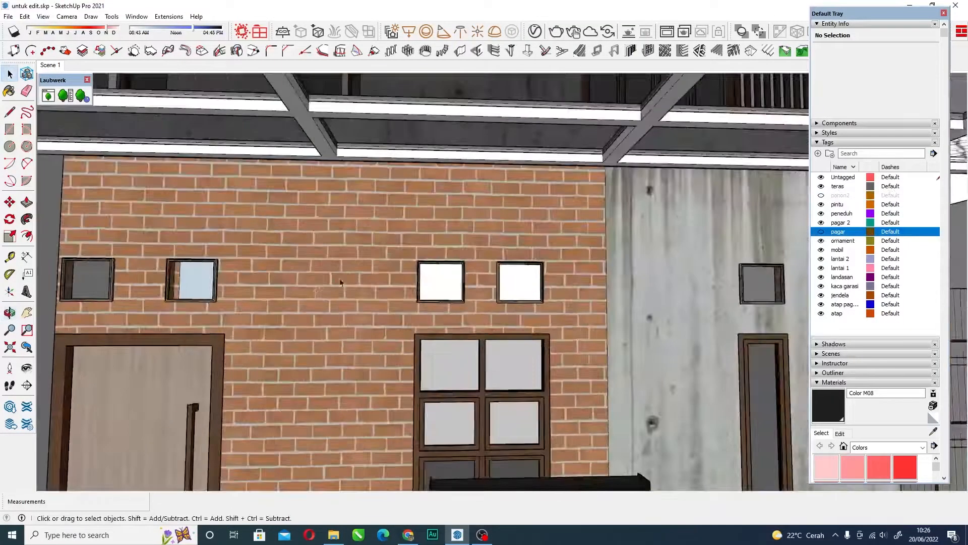
Restore the front gate by turning the pagar tag's visibility back on, and view the facade with the gate in place.
scroll(381, 248, "down", 8)
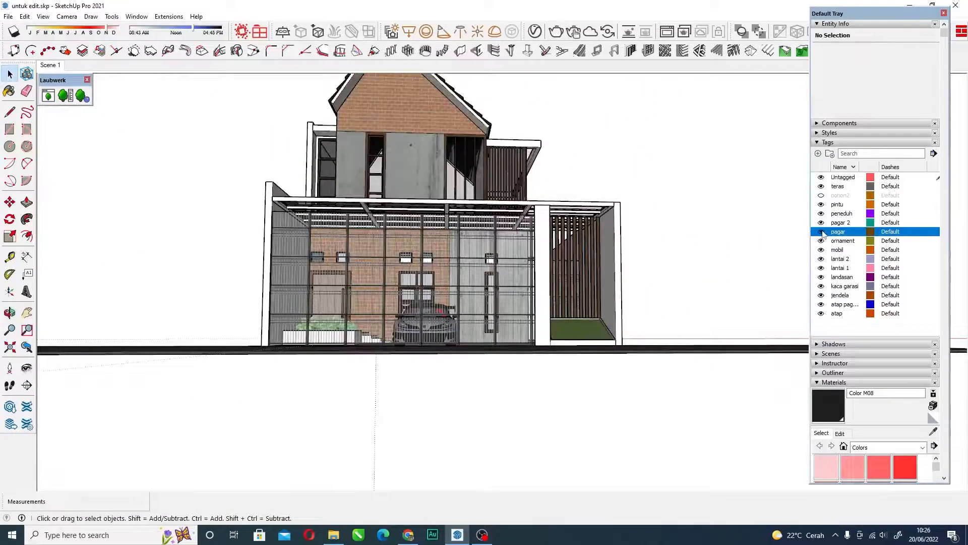
middle_click_drag(473, 251, 422, 296)
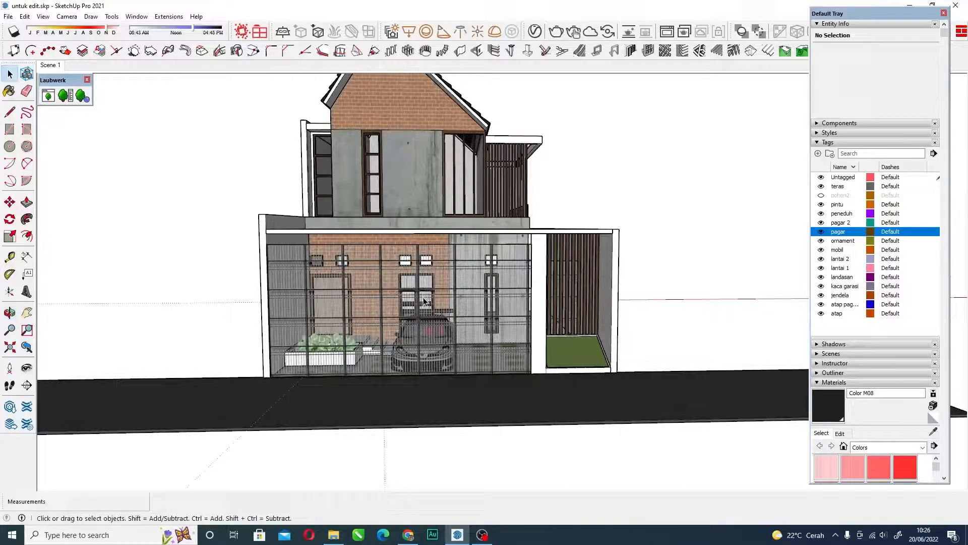
middle_click_drag(423, 297, 426, 287)
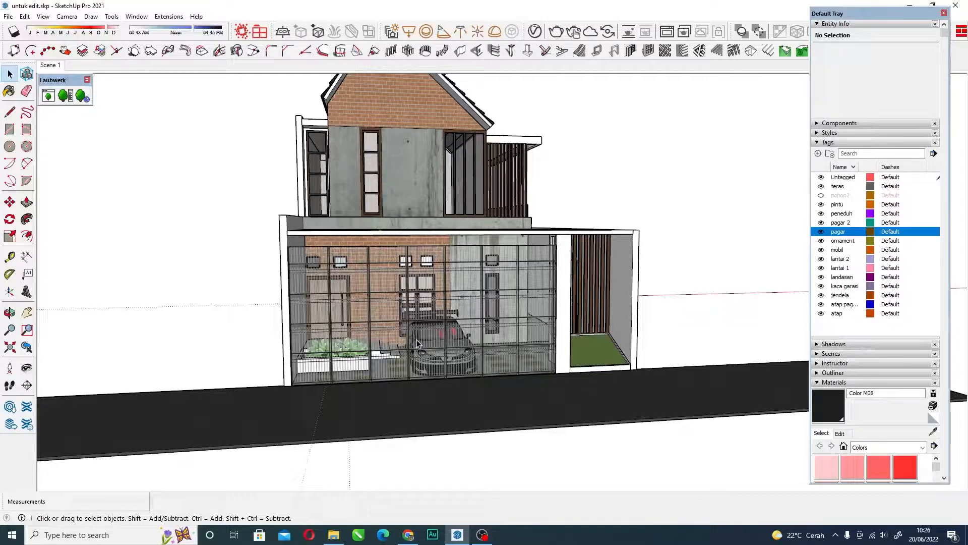
mouse_move(478, 334)
middle_mouse_down()
mouse_move(326, 295)
mouse_move(474, 331)
middle_mouse_up()
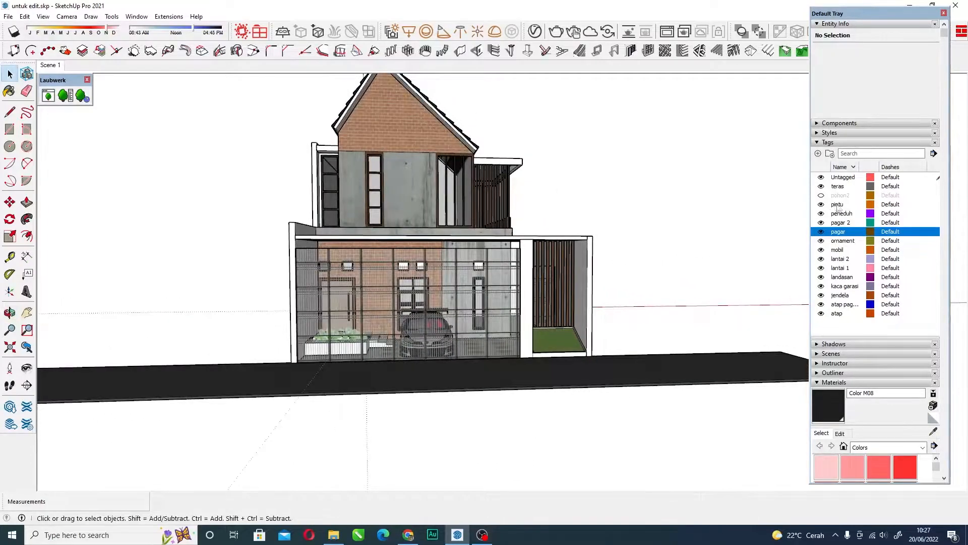
scroll(578, 266, "down", 3)
middle_click_drag(435, 136, 439, 160)
scroll(439, 161, "up", 3)
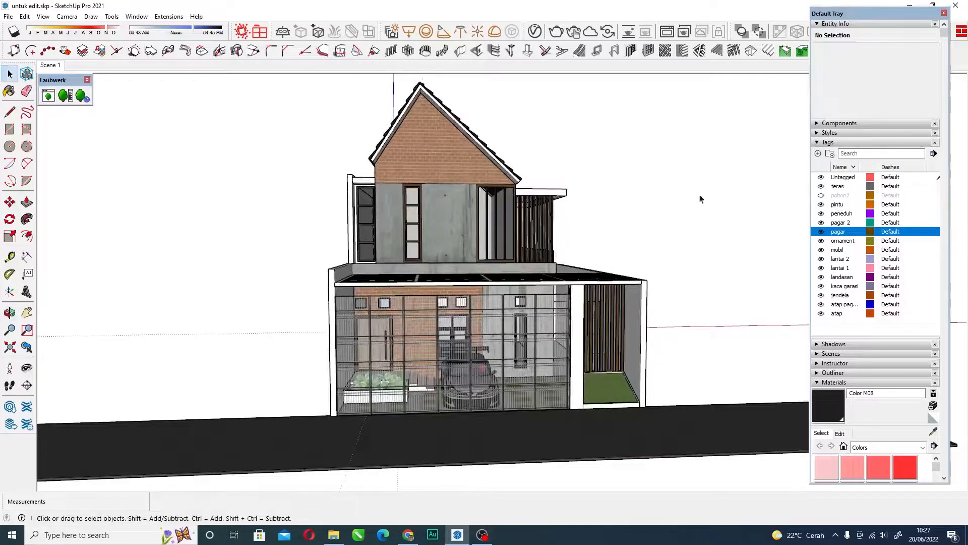
Show the trees and shrub by turning on the pohon2 tag's visibility, and select a tree to check its assigned tag.
left_click(821, 195)
middle_click_drag(580, 221, 587, 220)
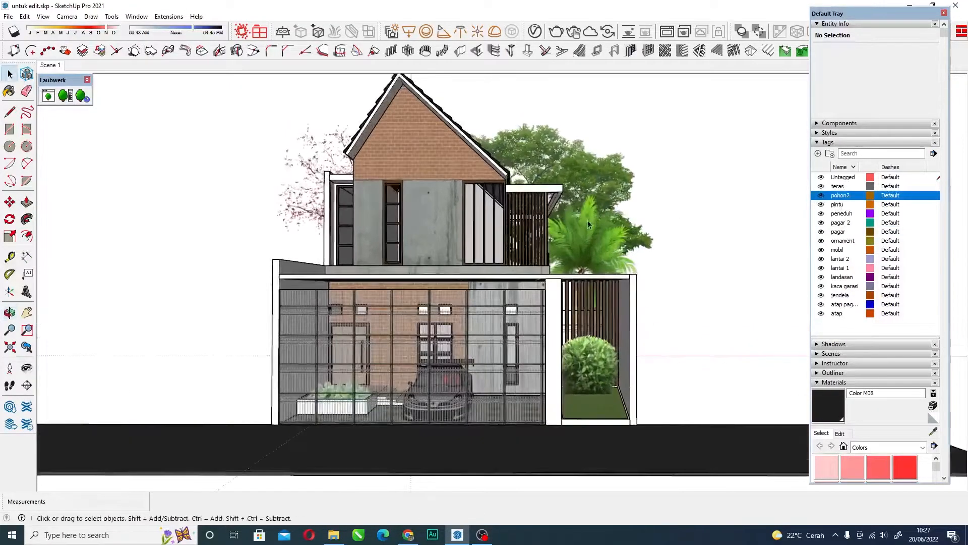
left_click(586, 220)
scroll(485, 222, "down", 3)
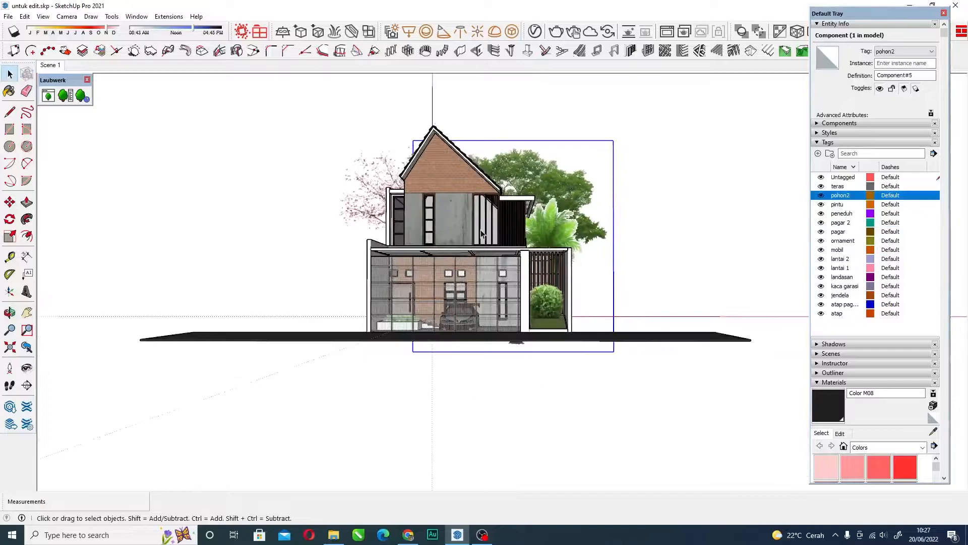
middle_click_drag(512, 220, 526, 233)
scroll(526, 233, "up", 1)
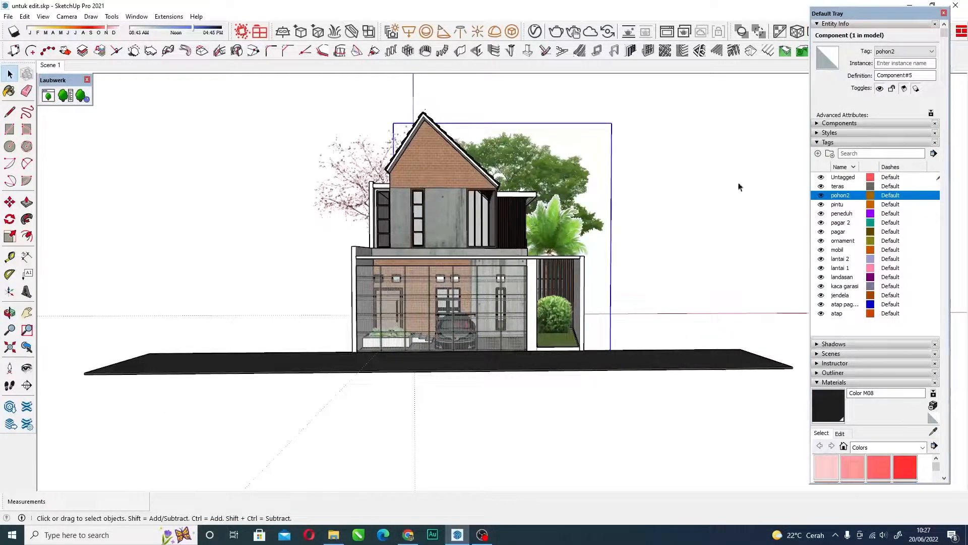
Hide the trees and shrub again by turning off the pohon2 tag's visibility.
left_click(821, 195)
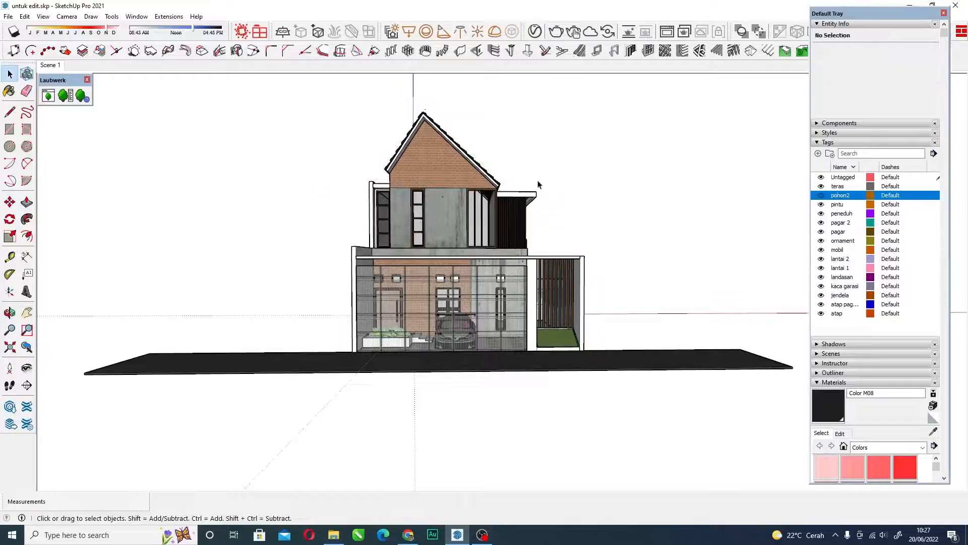
middle_click_drag(496, 185, 500, 186)
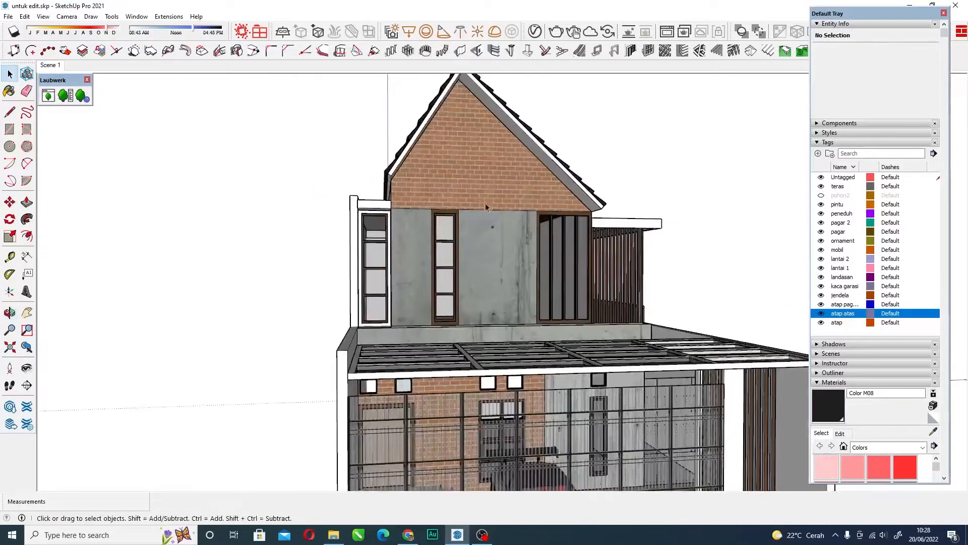
Hide the roof tiles by turning off the atap atas tag's visibility, and view the bare roof from above.
scroll(504, 180, "down", 3)
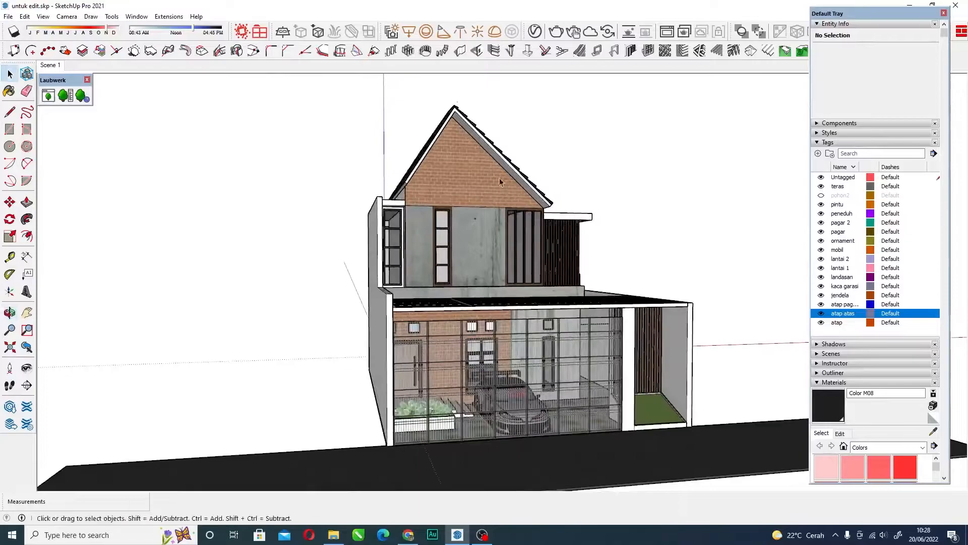
scroll(484, 149, "up", 2)
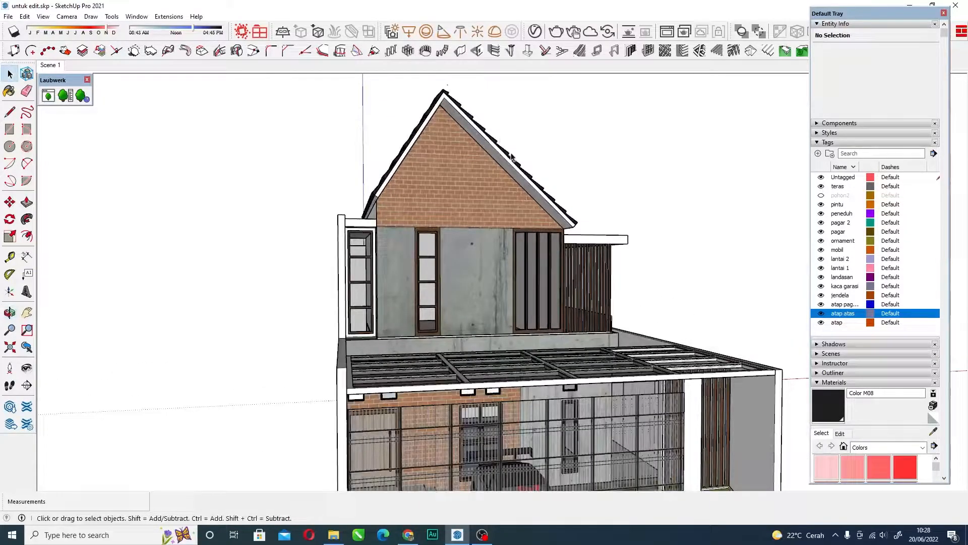
left_click(821, 313)
middle_click_drag(648, 262, 414, 197)
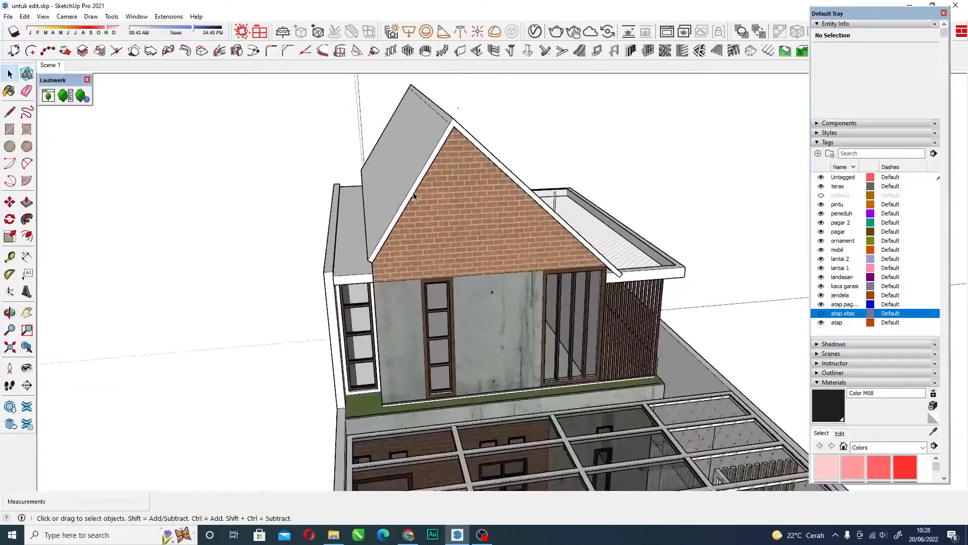
Examine the bare roof slab from several angles, opening its object options and dismissing them without making a change.
scroll(414, 197, "down", 3)
right_click(409, 164)
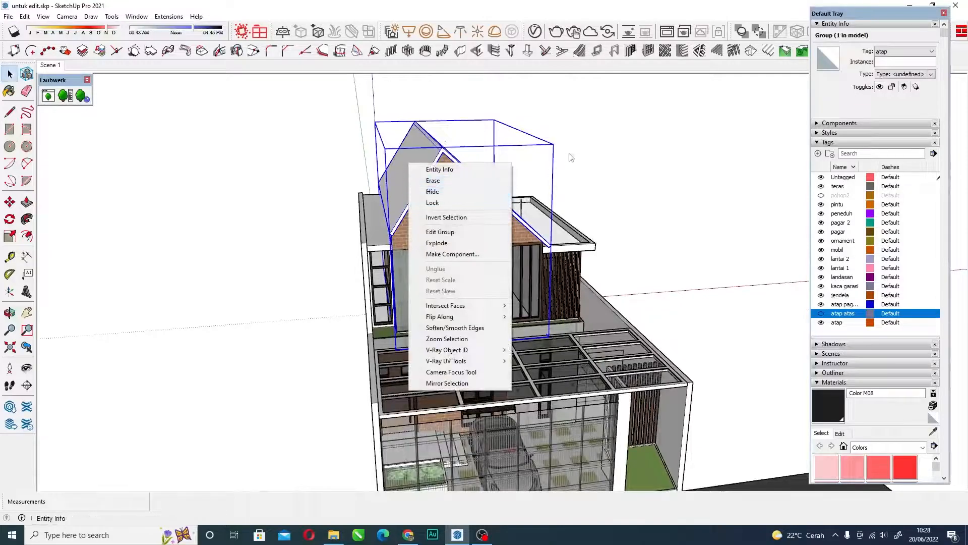
left_click(613, 154)
middle_click_drag(510, 184, 498, 220)
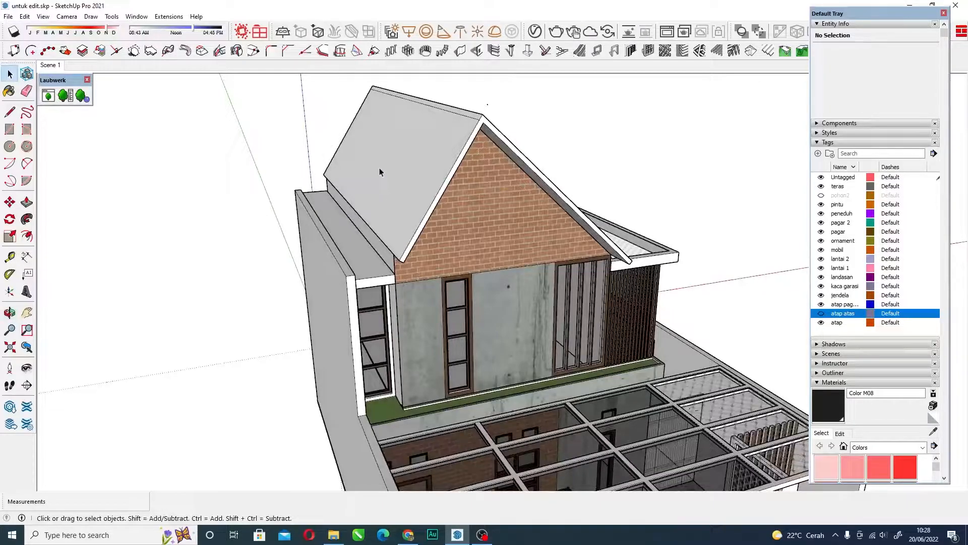
scroll(379, 167, "down", 4)
middle_click_drag(423, 214, 366, 192)
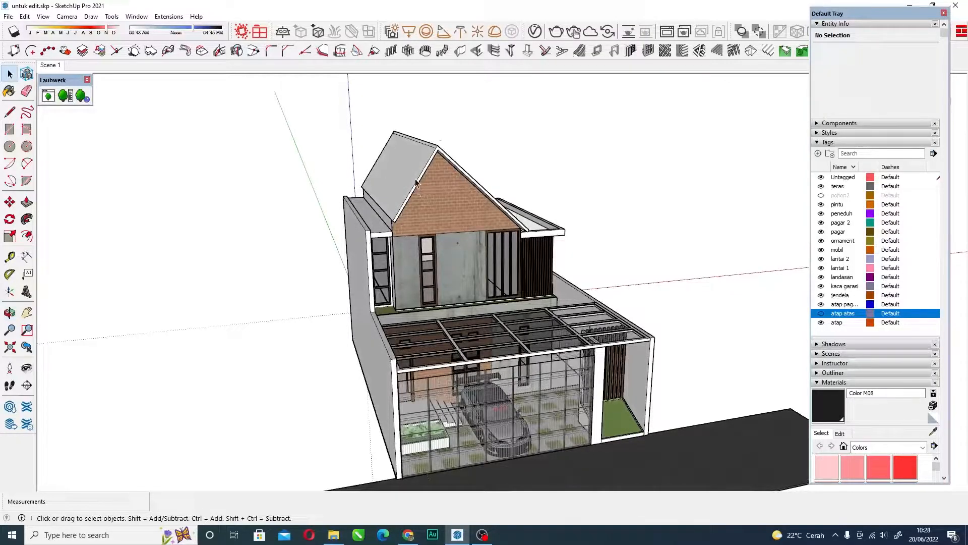
middle_click_drag(448, 208, 397, 160)
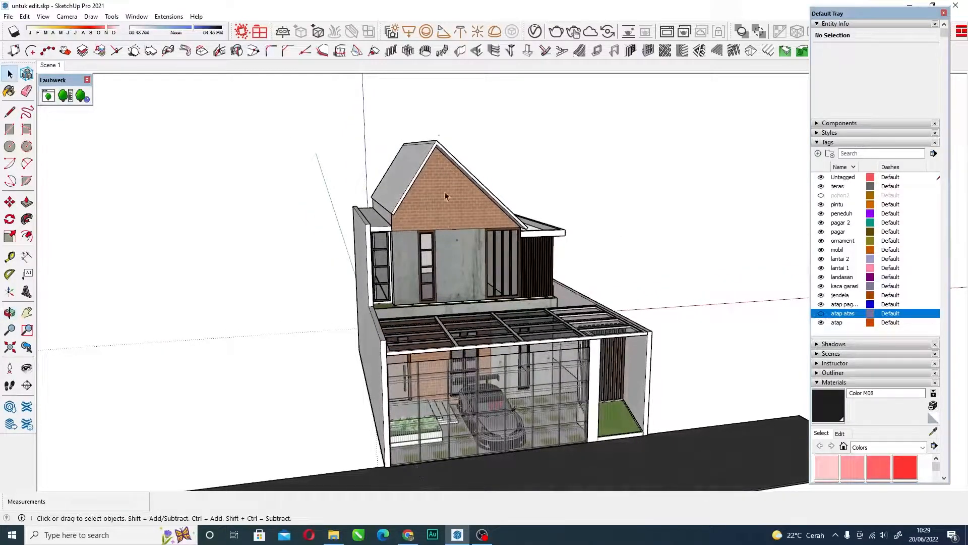
Check the roof slab's tag and hide the roof by turning off the atap tag's visibility.
left_click(411, 168)
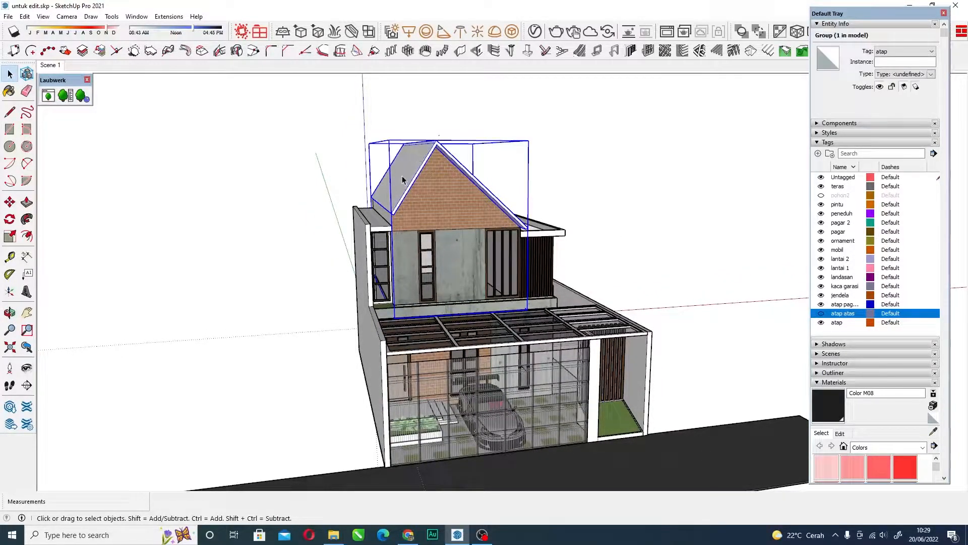
left_click(821, 323)
middle_click_drag(634, 252, 428, 302)
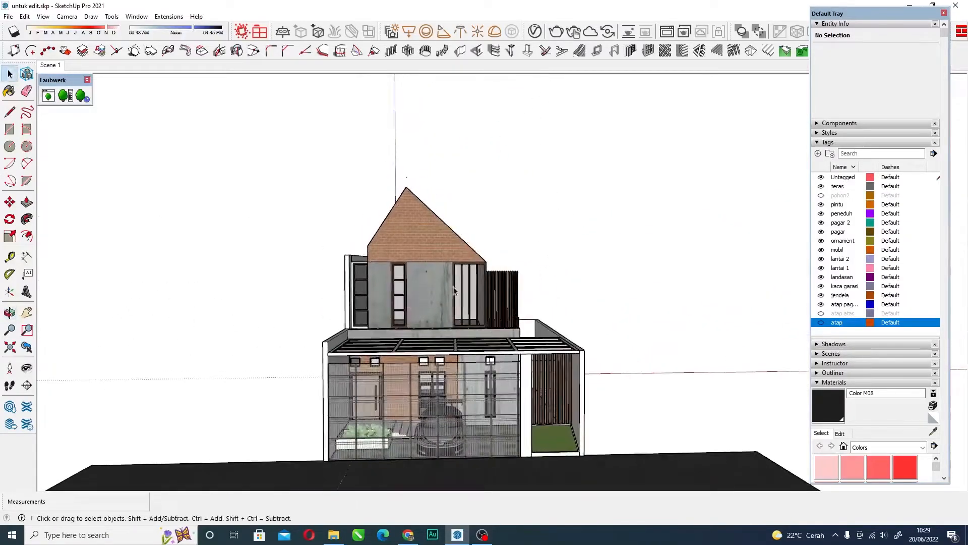
Check the upper-floor walls' tag and hide them by turning off the lantai 2 tag's visibility.
left_click(430, 286)
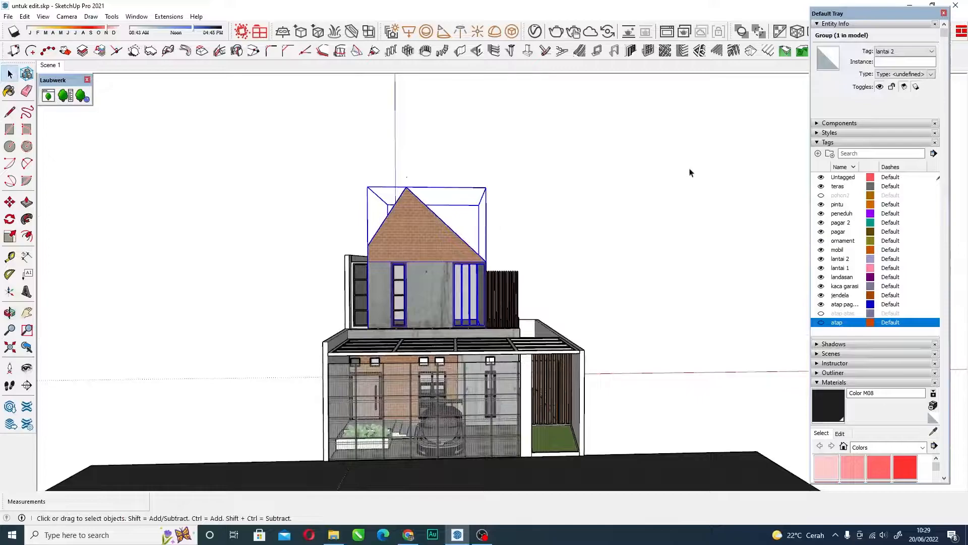
left_click(821, 259)
middle_click_drag(433, 315, 509, 302)
scroll(456, 307, "down", 5)
scroll(509, 302, "up", 5)
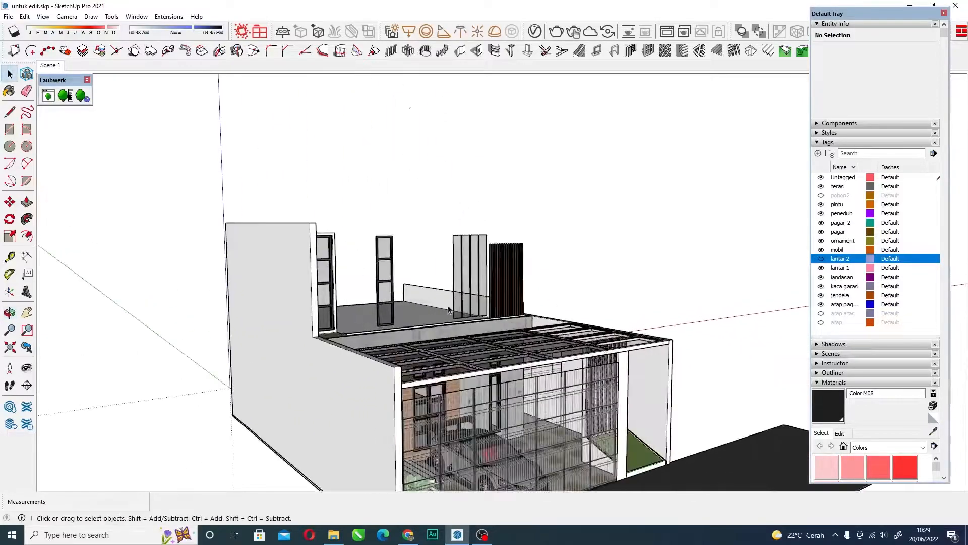
Turn off the visibility of the lantai 1, landasan, kaca garasi, jendela and garage-roof (atap pag...) tags.
left_click(821, 265)
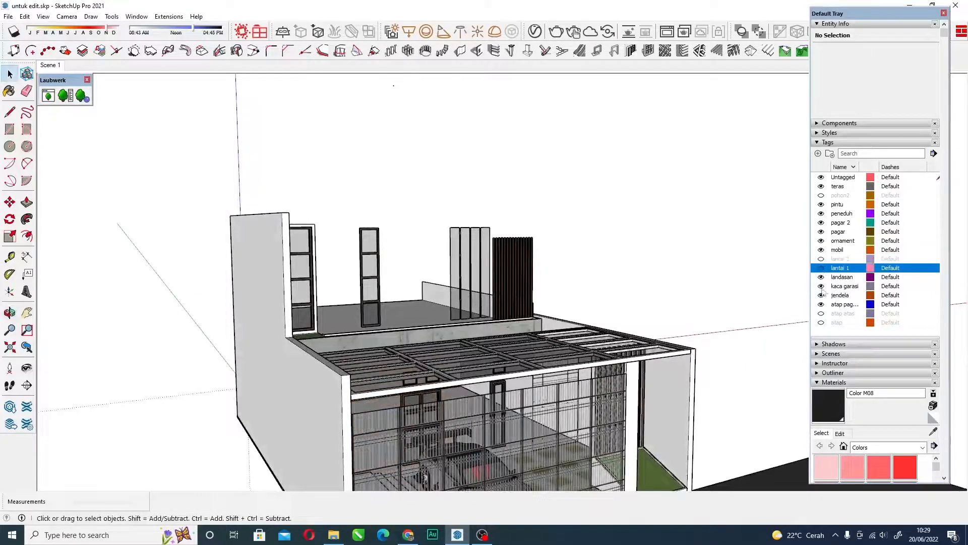
left_click(821, 275)
middle_click_drag(611, 207, 707, 295)
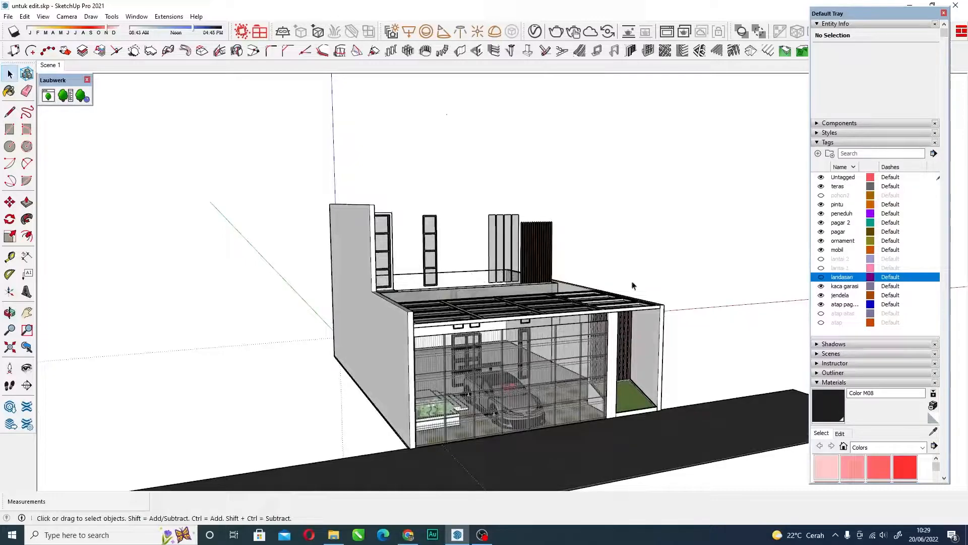
left_click(821, 277)
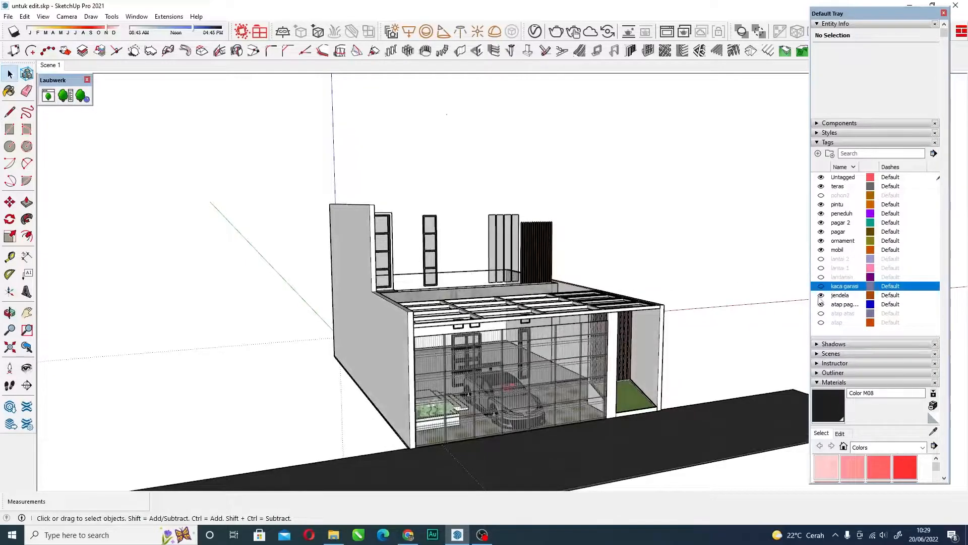
left_click(822, 296)
left_click(821, 304)
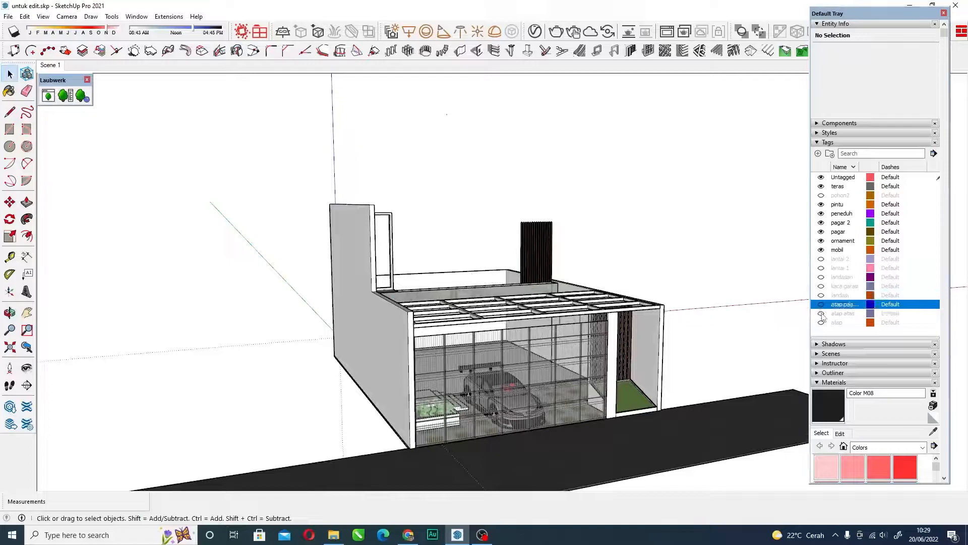
Hide the car, ornaments, fences and shading by turning off the mobil, ornament, pagar, pagar 2 and peneduh tags.
left_click(821, 250)
left_click(822, 240)
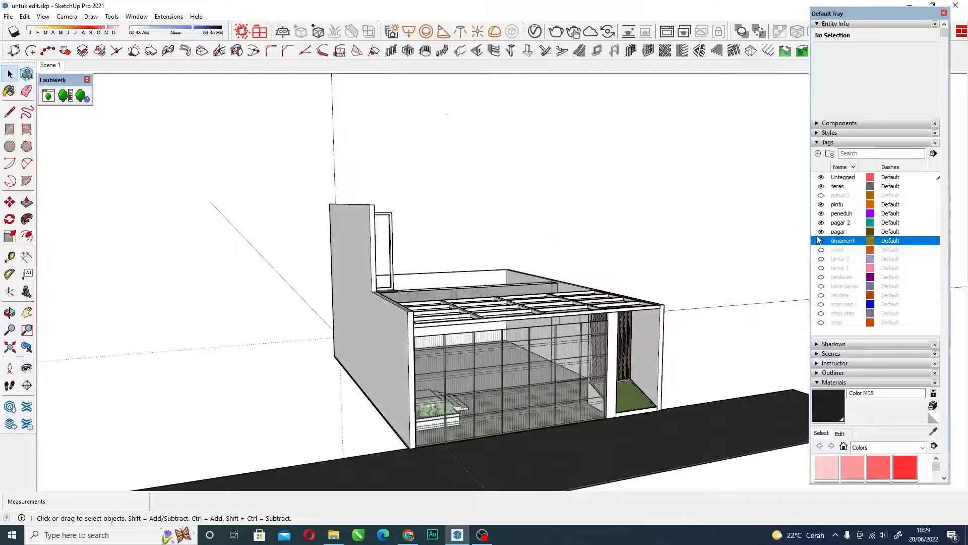
left_click(821, 231)
left_click(821, 222)
left_click(821, 213)
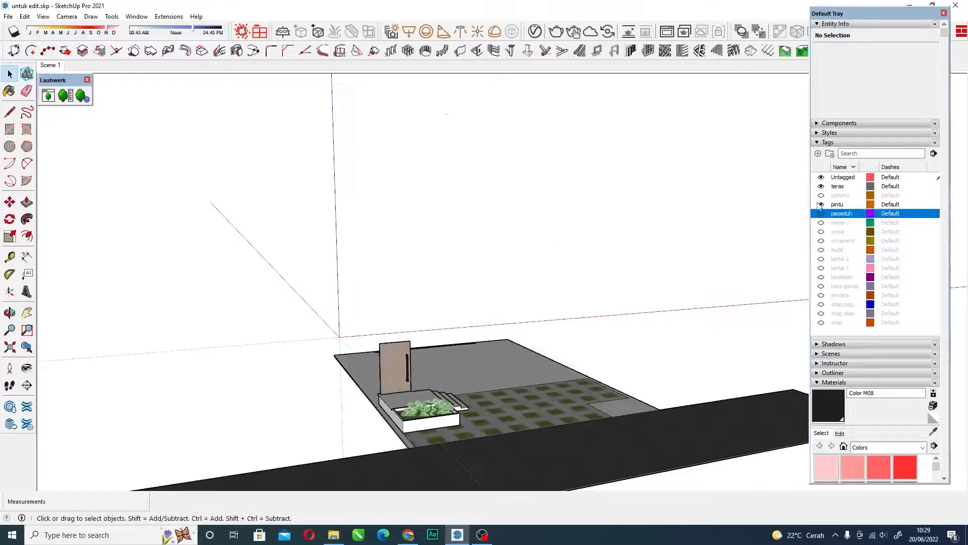
Turn off the visibility of the pintu and teras tags, and try to turn off Untagged as well.
left_click(821, 205)
left_click(822, 186)
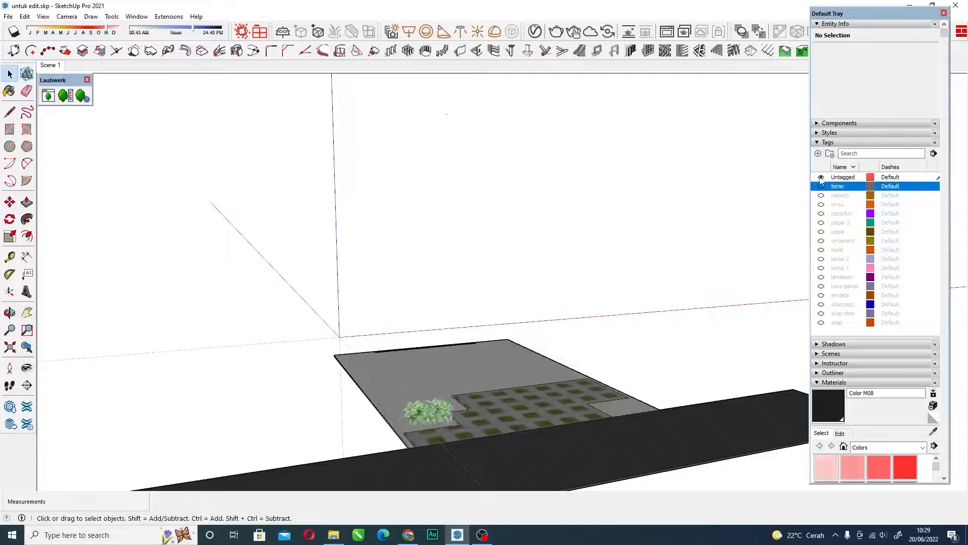
left_click(821, 177)
left_click(928, 198)
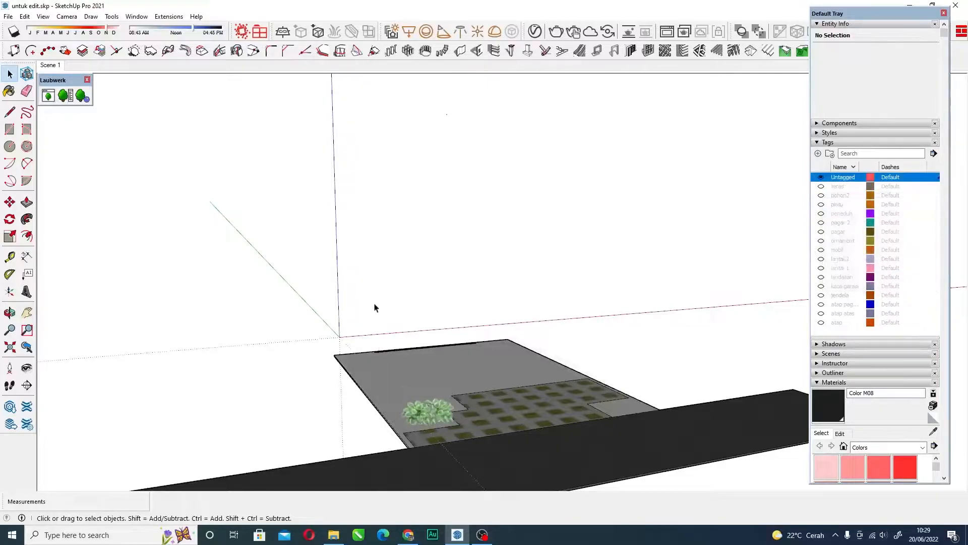
Examine the remaining untagged ground, paving, plants and road from close up and from a distance.
scroll(376, 306, "down", 5)
scroll(442, 313, "up", 6)
mouse_move(497, 298)
middle_mouse_down()
mouse_move(442, 313)
mouse_move(504, 346)
mouse_move(464, 356)
mouse_move(353, 335)
middle_mouse_up()
scroll(323, 314, "down", 3)
scroll(447, 357, "up", 1)
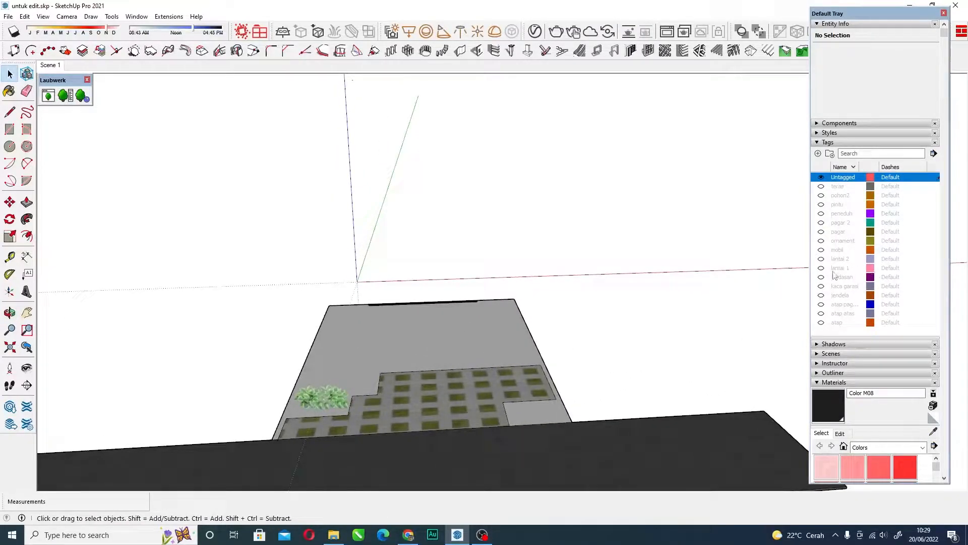
scroll(354, 347, "down", 3)
scroll(440, 348, "down", 3)
mouse_move(440, 348)
middle_mouse_down()
mouse_move(399, 331)
mouse_move(384, 343)
middle_mouse_up()
scroll(383, 343, "up", 2)
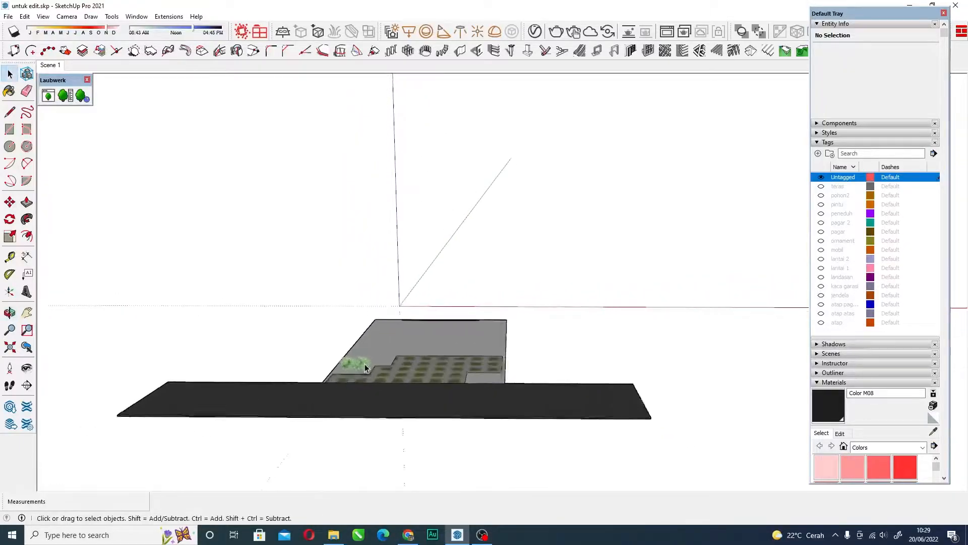
Show the ground-floor walls by turning on the lantai 1 tag's visibility, and view them from the front corner.
left_click(821, 267)
middle_click_drag(414, 285, 480, 251)
scroll(429, 288, "up", 2)
mouse_move(348, 335)
middle_mouse_down()
mouse_move(502, 293)
mouse_move(437, 276)
middle_mouse_up()
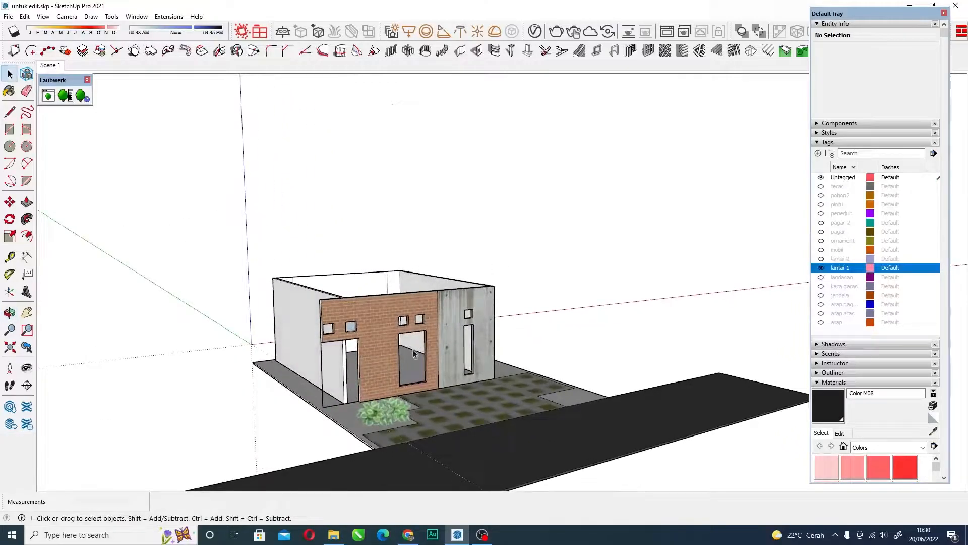
Show the windows by turning on the jendela tag's visibility, and view them on the house.
left_click(822, 295)
middle_click_drag(488, 331, 367, 350)
scroll(438, 371, "down", 4)
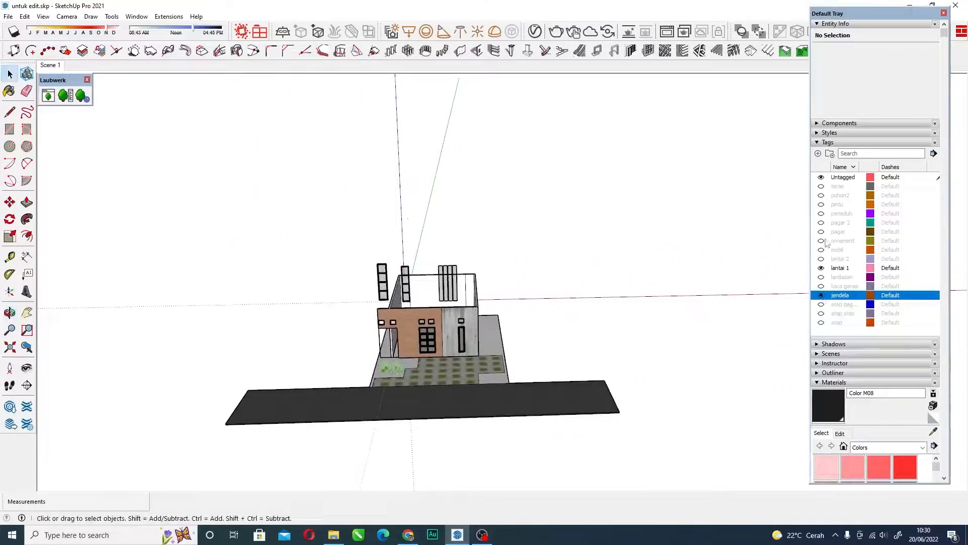
Show the upper-floor walls by turning on the lantai 2 tag's visibility, and view both storeys from the front.
left_click(821, 259)
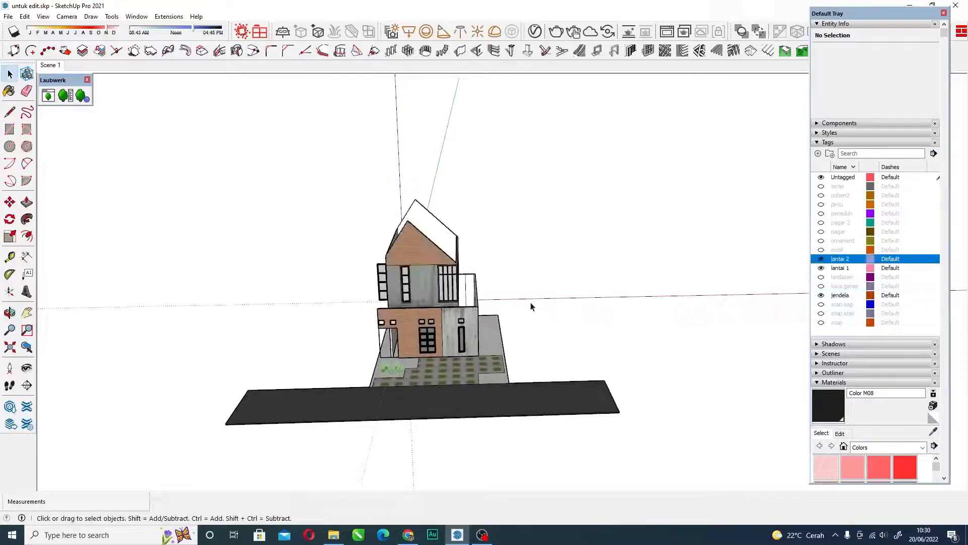
middle_click_drag(538, 302, 518, 231)
scroll(346, 302, "up", 5)
scroll(412, 268, "down", 2)
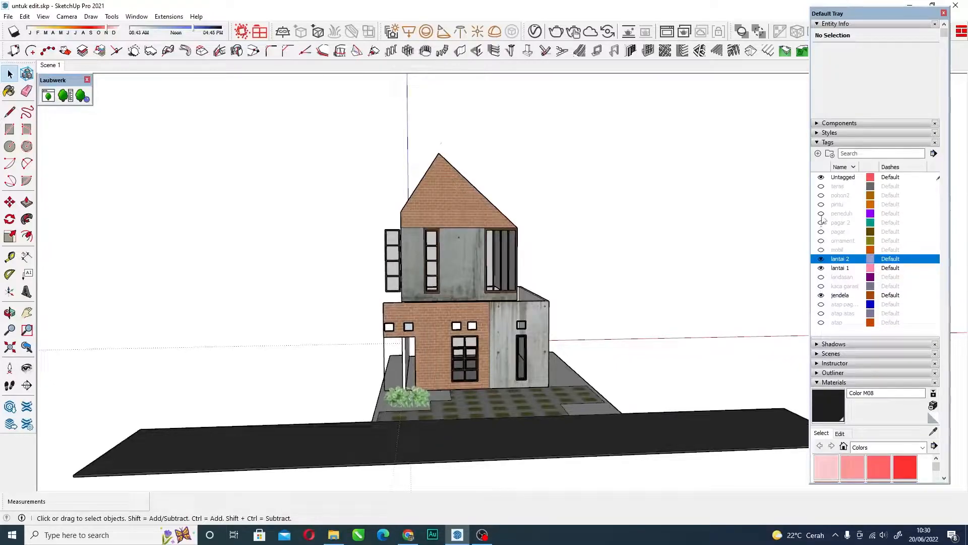
Turn on the landasan tag's visibility, and view the house from the front and the front corner.
left_click(821, 277)
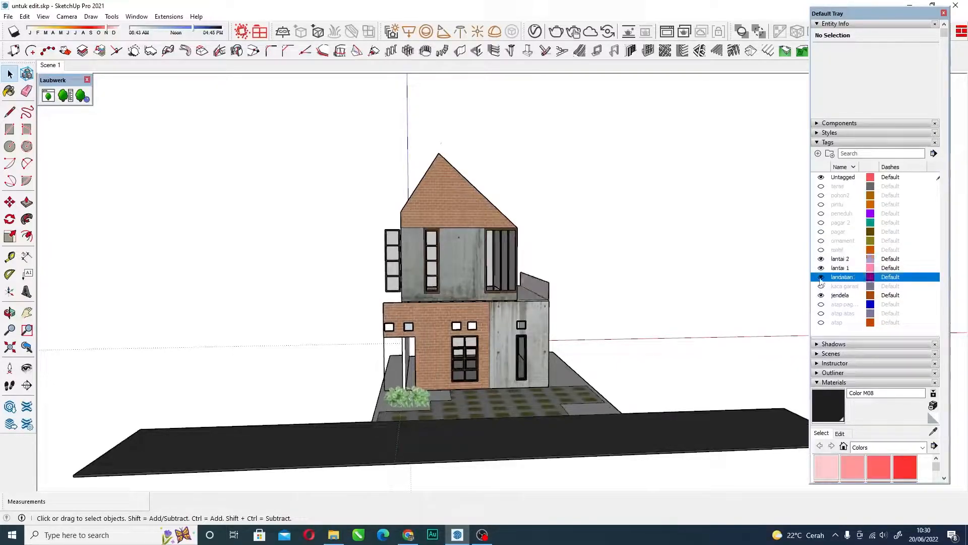
middle_click_drag(485, 264, 660, 280)
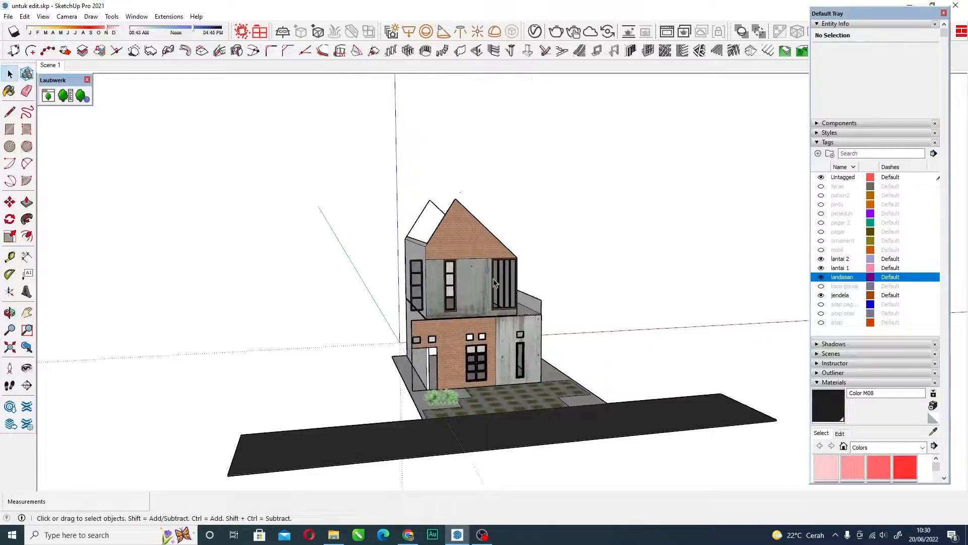
middle_click_drag(478, 324, 523, 368)
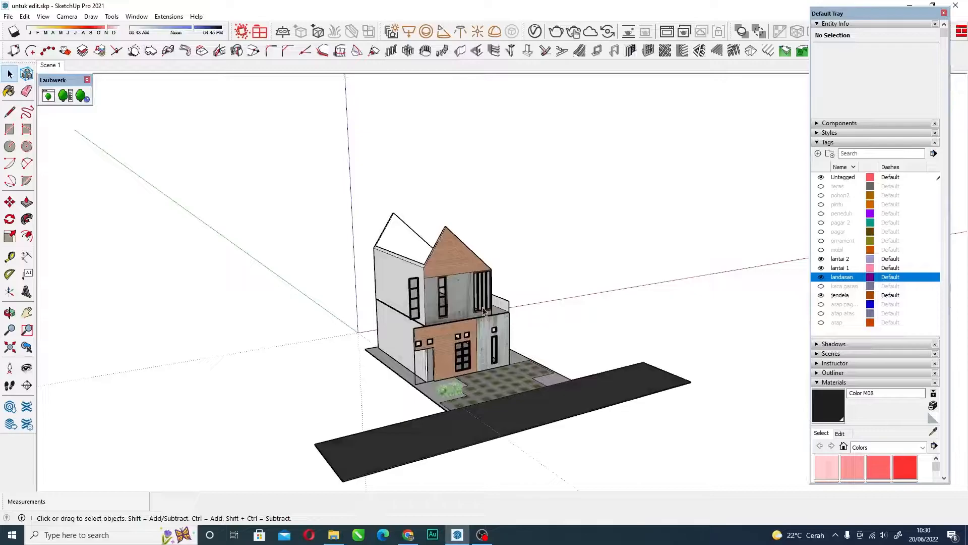
middle_click_drag(506, 326, 404, 389)
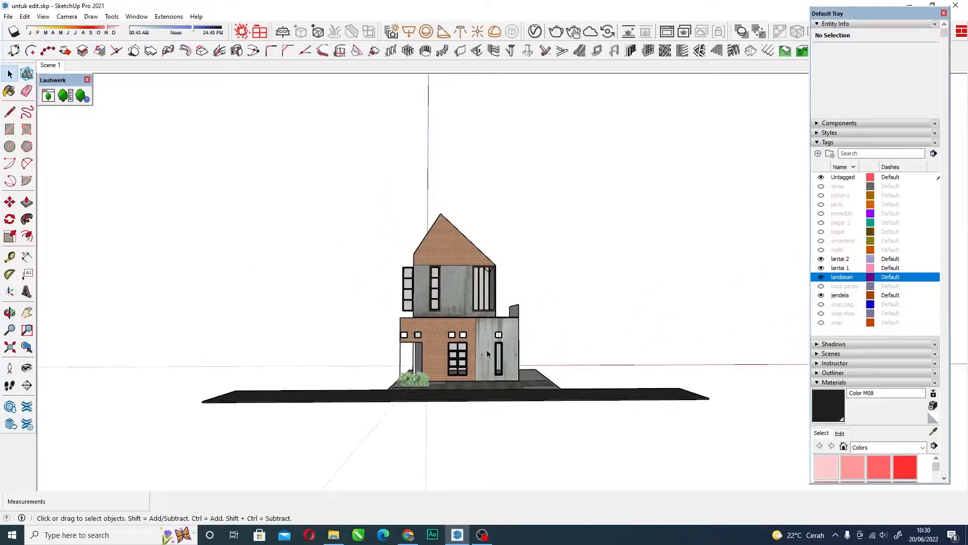
middle_click_drag(441, 339, 449, 241)
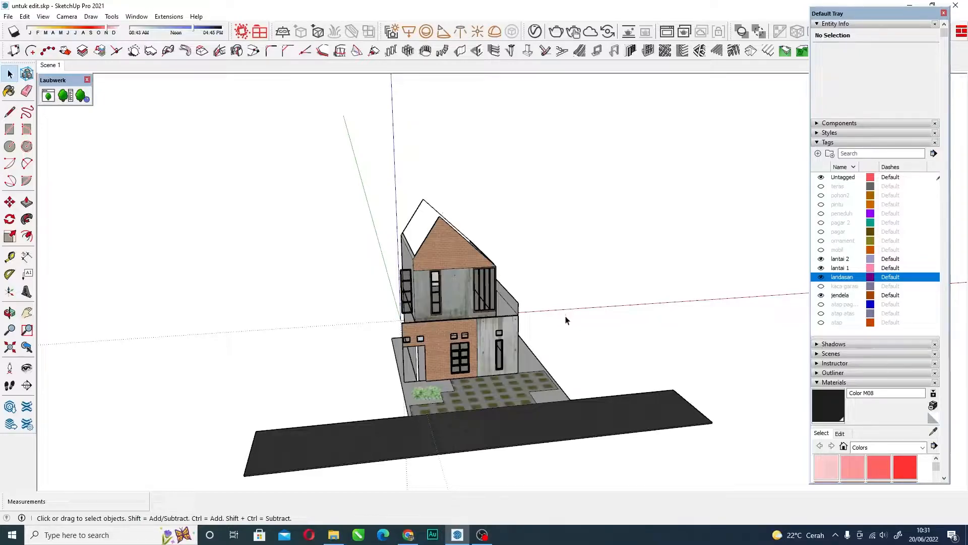
middle_click_drag(566, 318, 479, 298)
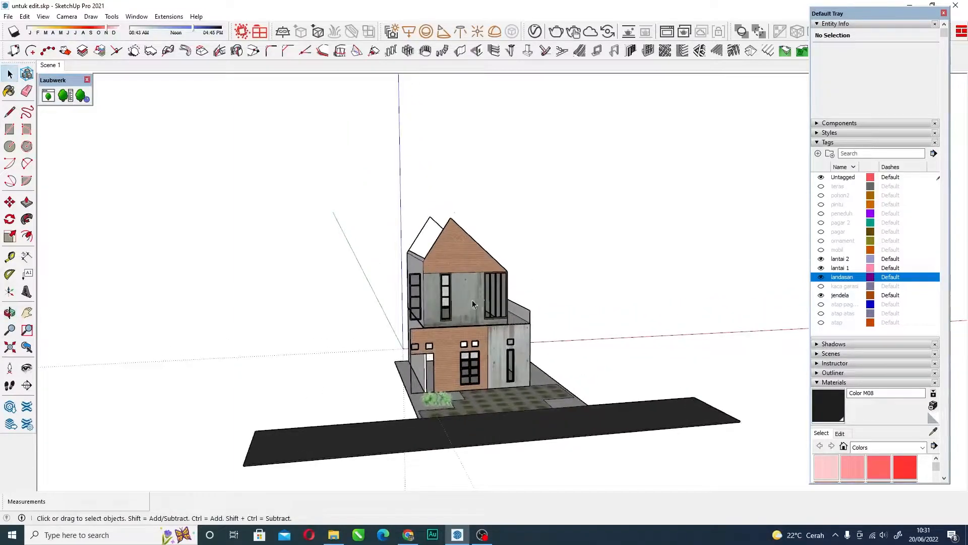
Show the garage glass and roof parts by turning on the kaca garasi, atap pag..., atap atas and atap tags.
left_click(821, 288)
left_click(821, 304)
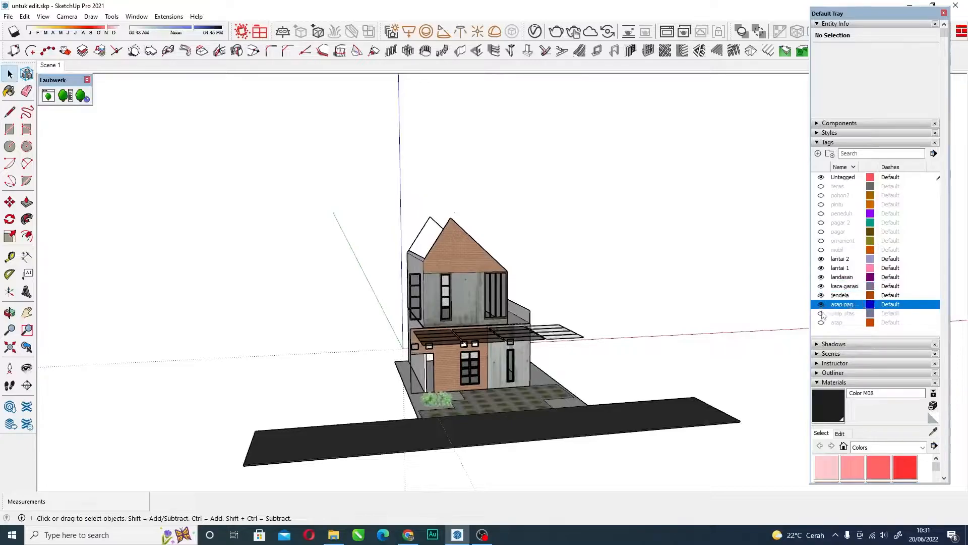
left_click(822, 313)
middle_click_drag(481, 252, 452, 245)
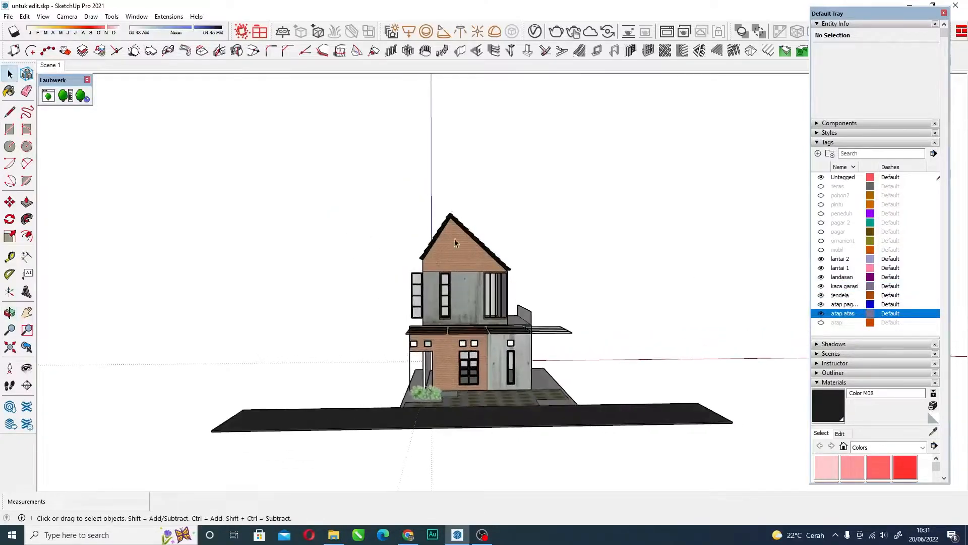
left_click(822, 322)
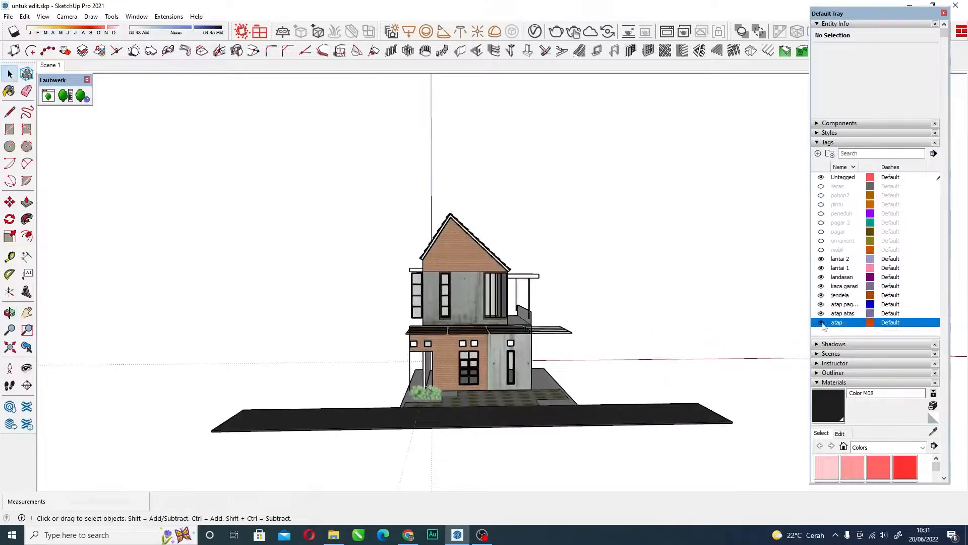
Show the car and the facade ornament by turning on the mobil and ornament tags, and view them closer.
left_click(822, 251)
left_click(822, 241)
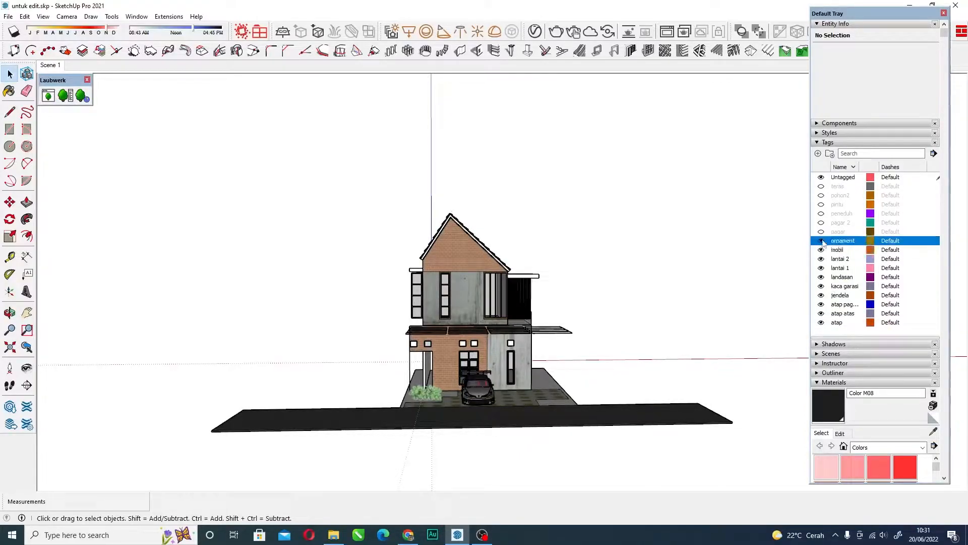
scroll(624, 300, "up", 2)
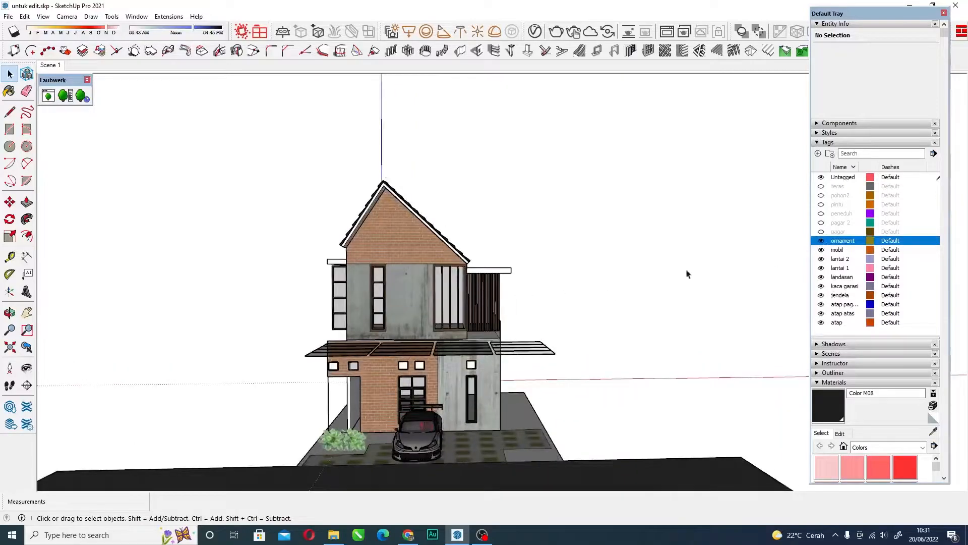
Turn on the remaining hidden tags: pagar, pagar 2, peneduh, pintu, pohon2 and teras.
left_click(822, 232)
left_click(821, 223)
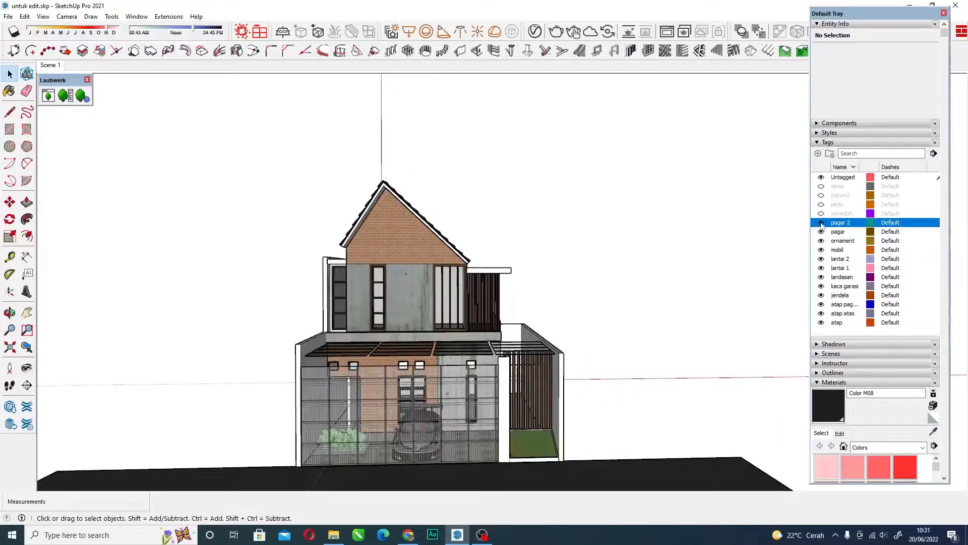
left_click(821, 213)
left_click(822, 205)
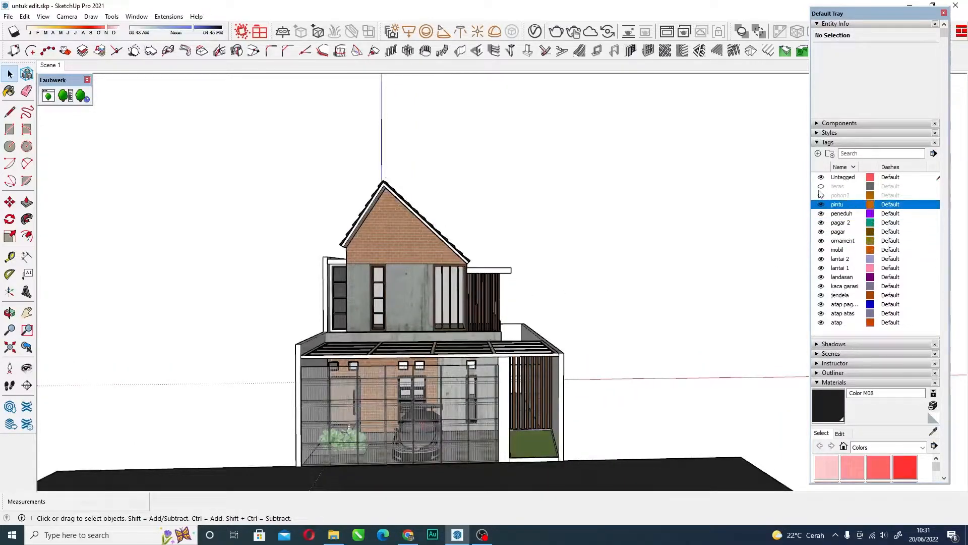
left_click(821, 195)
left_click(821, 186)
scroll(494, 292, "down", 2)
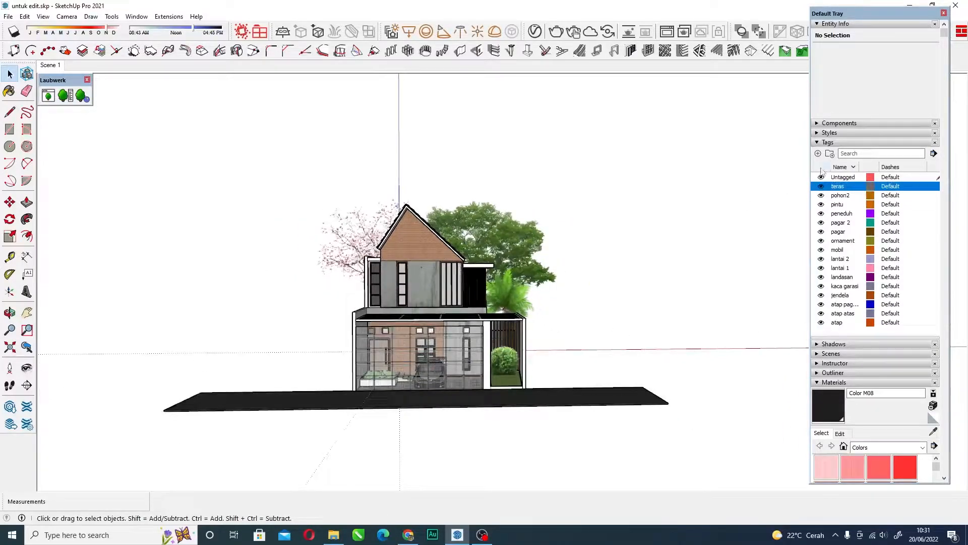
Hide the teras, pohon2, pintu, peneduh, pagar 2 and pagar tags one after another.
left_click(821, 187)
left_click(821, 196)
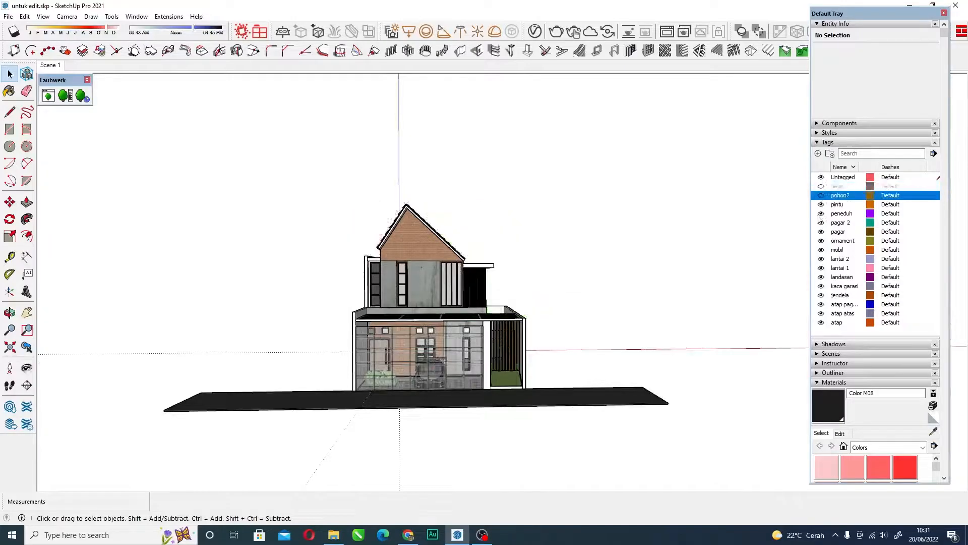
left_click(821, 204)
left_click(821, 213)
left_click(821, 222)
left_click(822, 231)
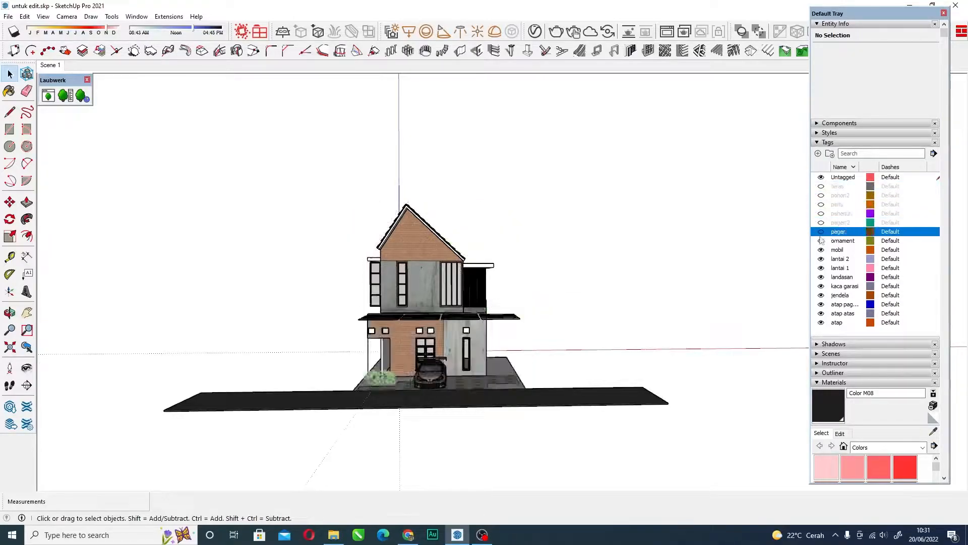
Hide the rest of the house by turning off every tag from ornament down to atap, leaving Untagged on.
left_click(821, 241)
left_click(821, 250)
left_click(822, 259)
left_click(821, 268)
left_click(822, 277)
left_click(822, 286)
left_click(822, 295)
left_click(821, 305)
left_click(821, 313)
left_click(821, 323)
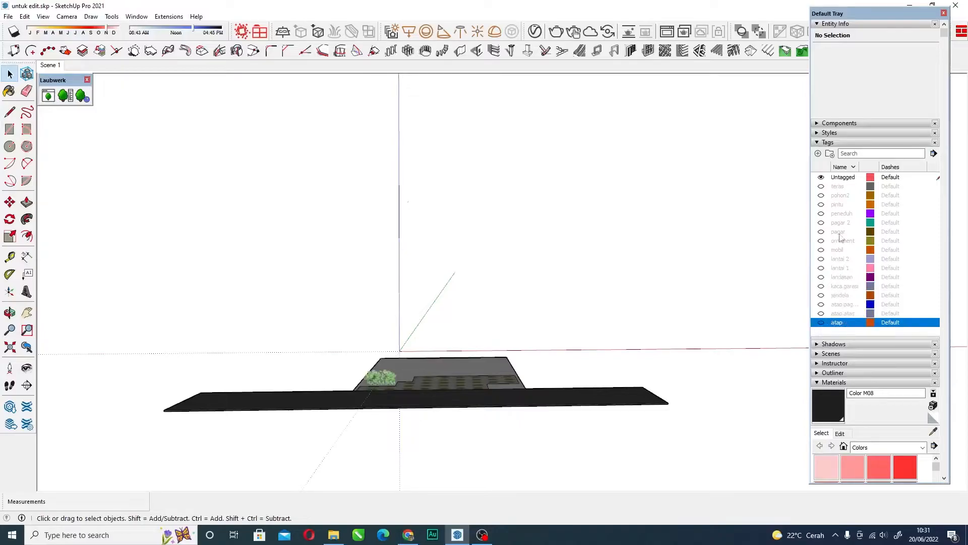
Turn on the lantai 1, lantai 2, pagar, ornament and mobil tags.
left_click(821, 268)
left_click(821, 258)
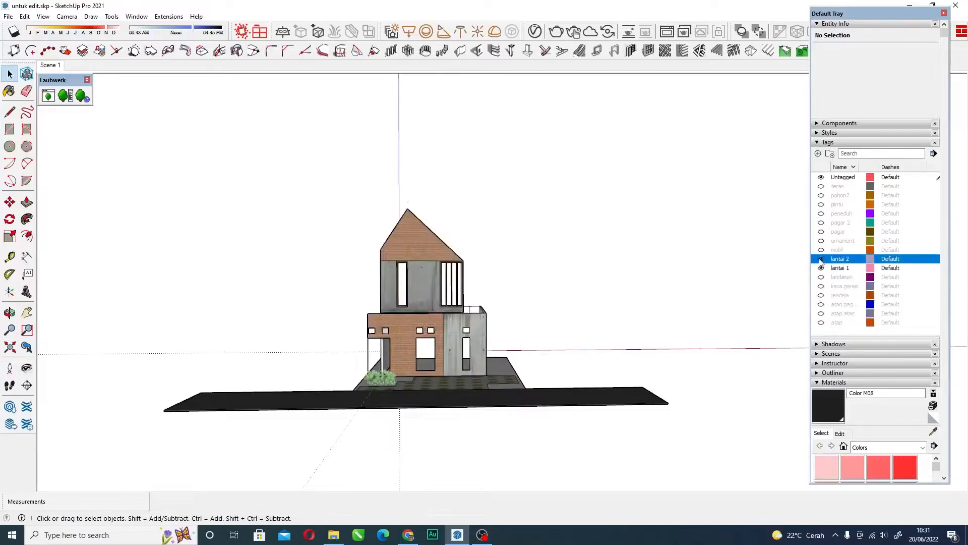
left_click(822, 231)
left_click(821, 241)
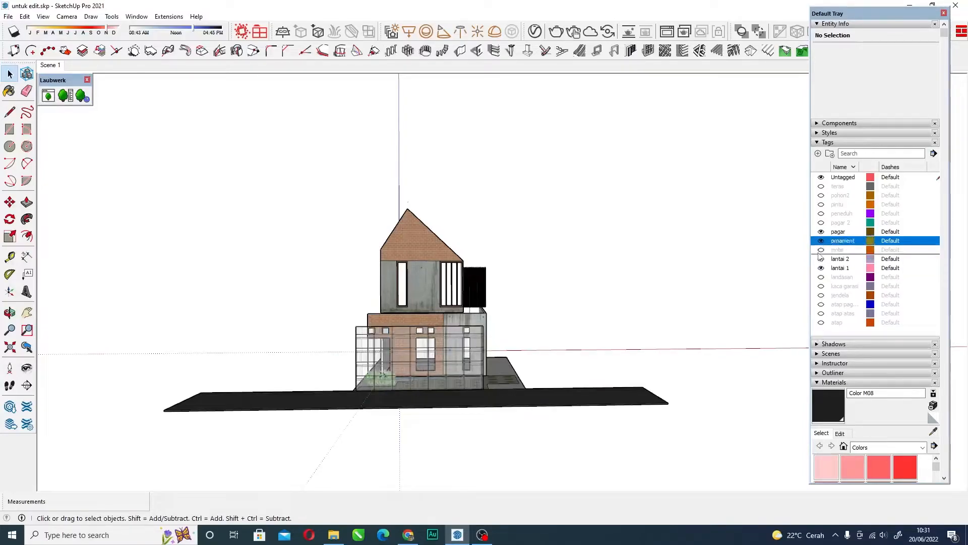
left_click(821, 250)
left_click(821, 258)
left_click(822, 259)
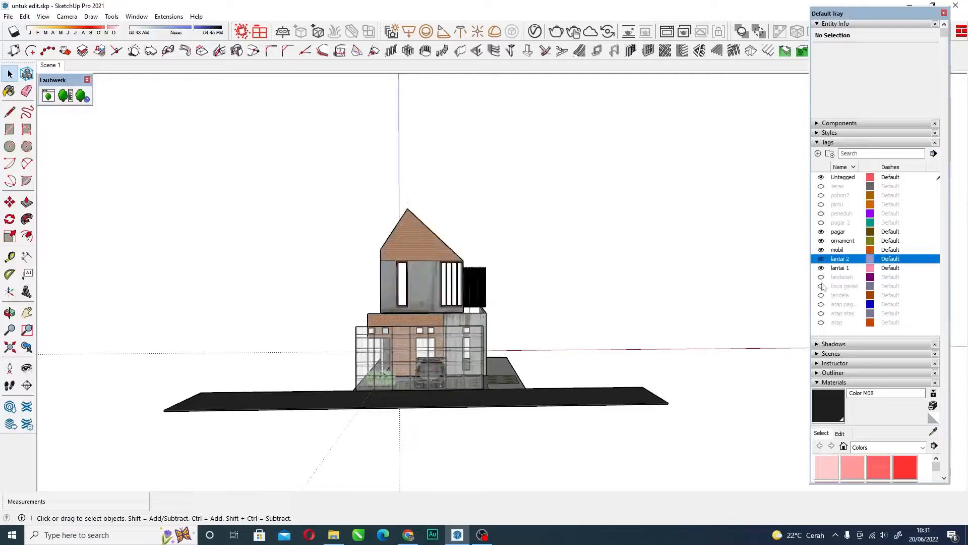
Turn on the landasan, kaca garasi, jendela, atap pag..., atap atas and atap tags.
left_click(821, 277)
left_click(821, 286)
left_click(821, 295)
left_click(821, 304)
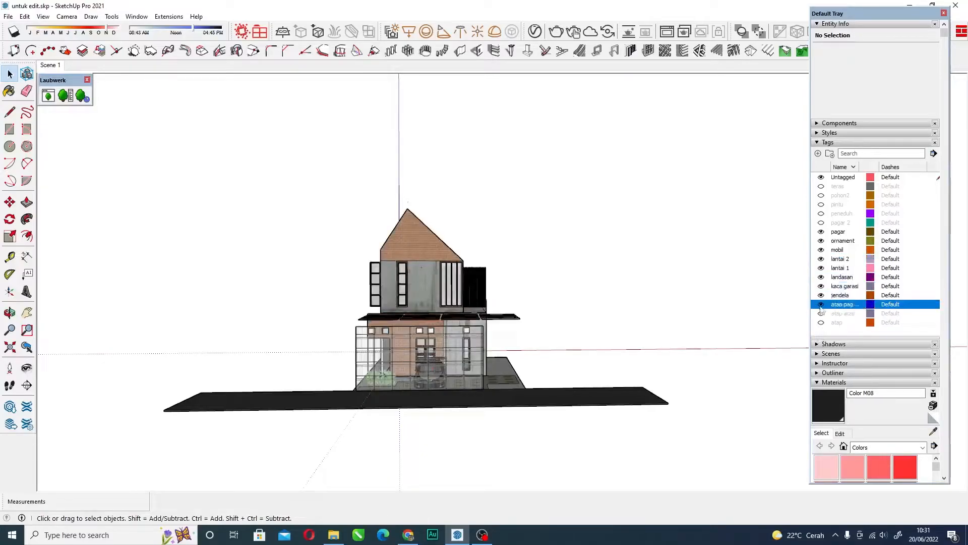
left_click(821, 313)
left_click(821, 323)
Restore the complete model by turning on the pagar 2, peneduh, pintu, pohon2 and teras tags.
left_click(821, 222)
left_click(821, 213)
left_click(822, 204)
left_click(821, 195)
left_click(821, 186)
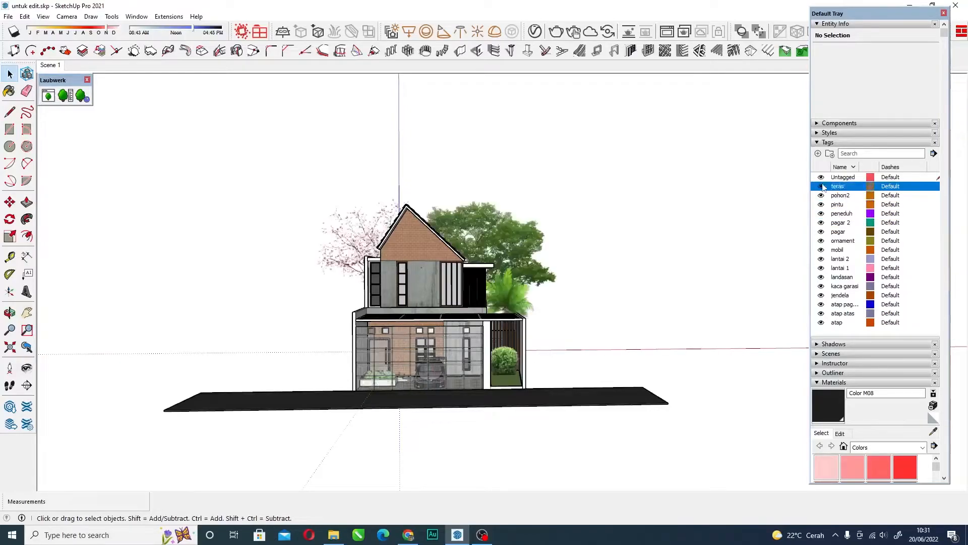
Examine the complete house, fence, car and trees from the front and the front corner, close up and from a distance.
scroll(371, 314, "down", 3)
scroll(401, 293, "up", 6)
middle_click_drag(370, 314, 380, 289)
scroll(386, 302, "down", 2)
scroll(385, 295, "down", 3)
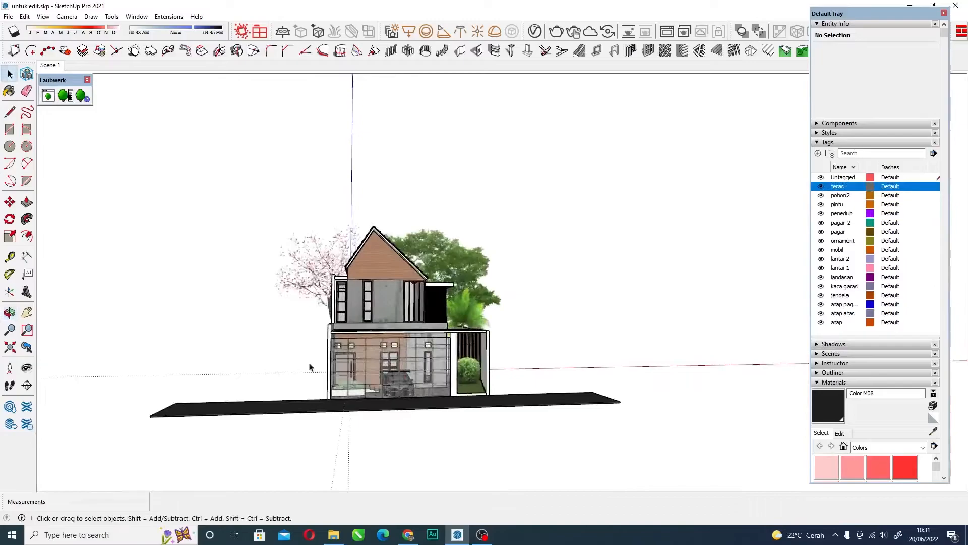
scroll(423, 371, "up", 2)
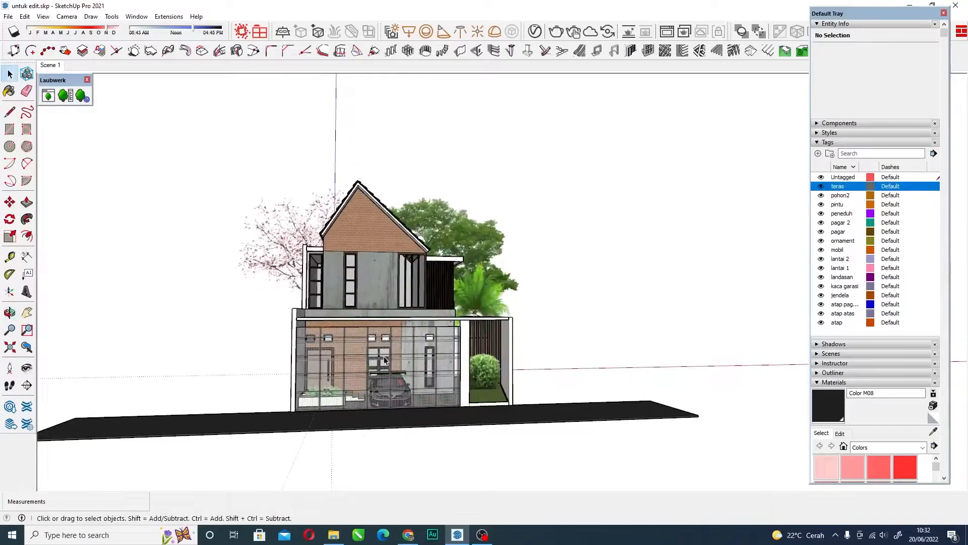
middle_click_drag(461, 308, 353, 396)
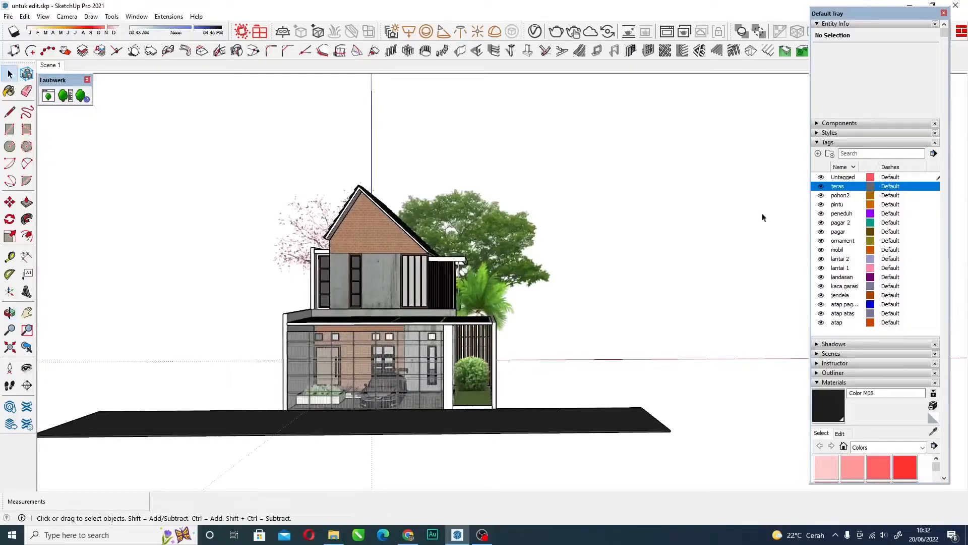
middle_click_drag(342, 266, 392, 259)
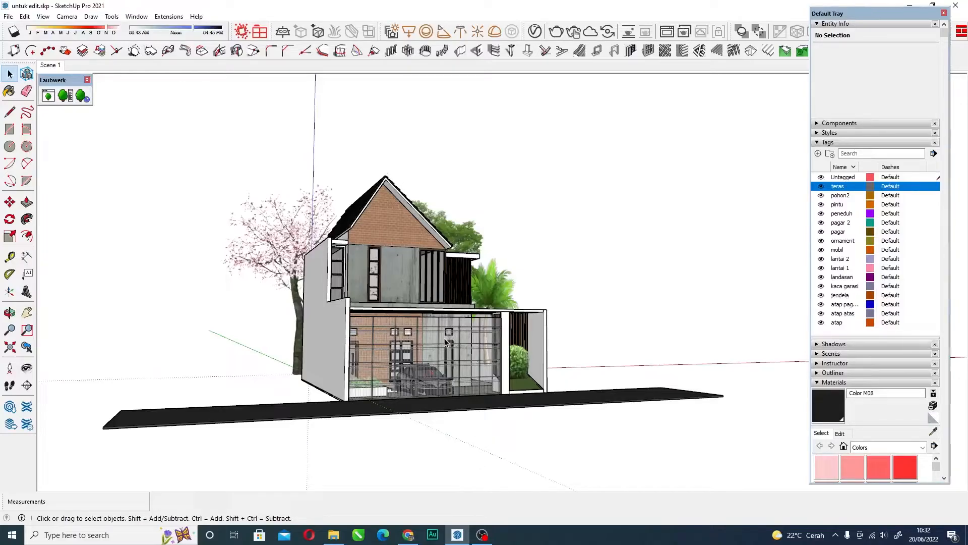
scroll(445, 342, "up", 5)
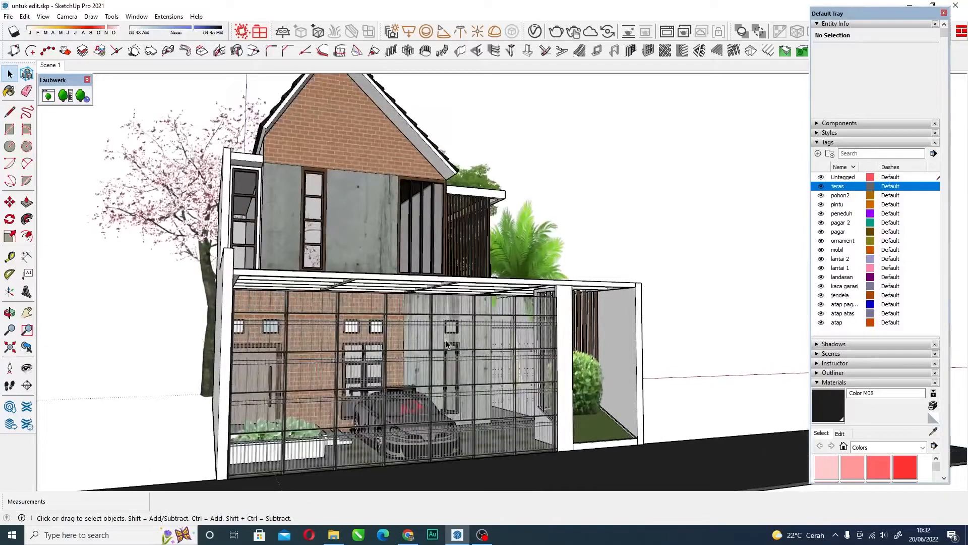
scroll(447, 340, "down", 3)
middle_click_drag(447, 341, 502, 315)
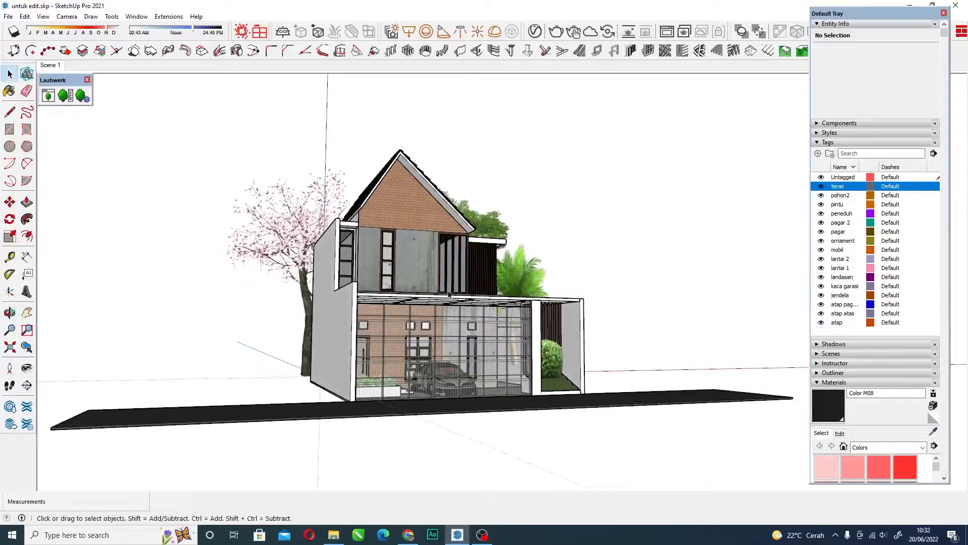
middle_click_drag(480, 335, 368, 337)
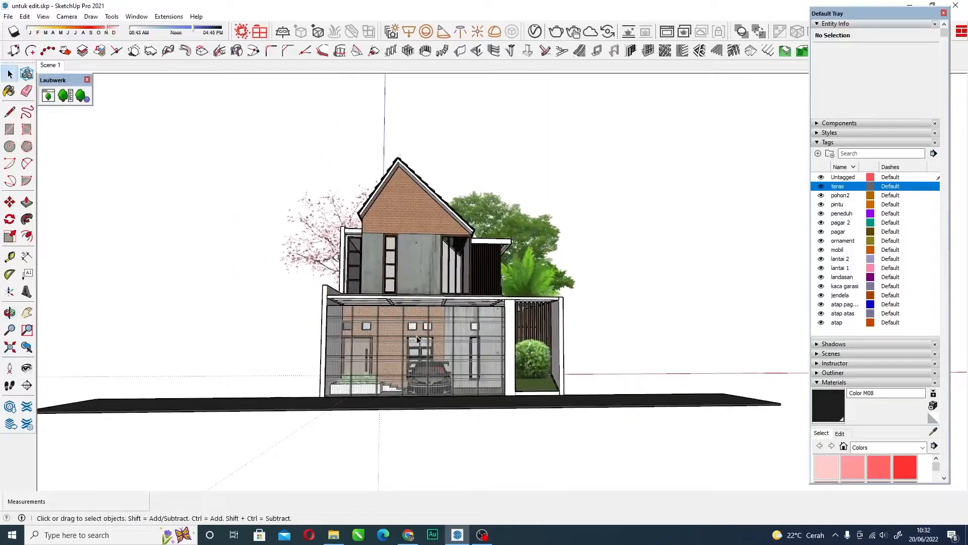
middle_click_drag(428, 314, 454, 310)
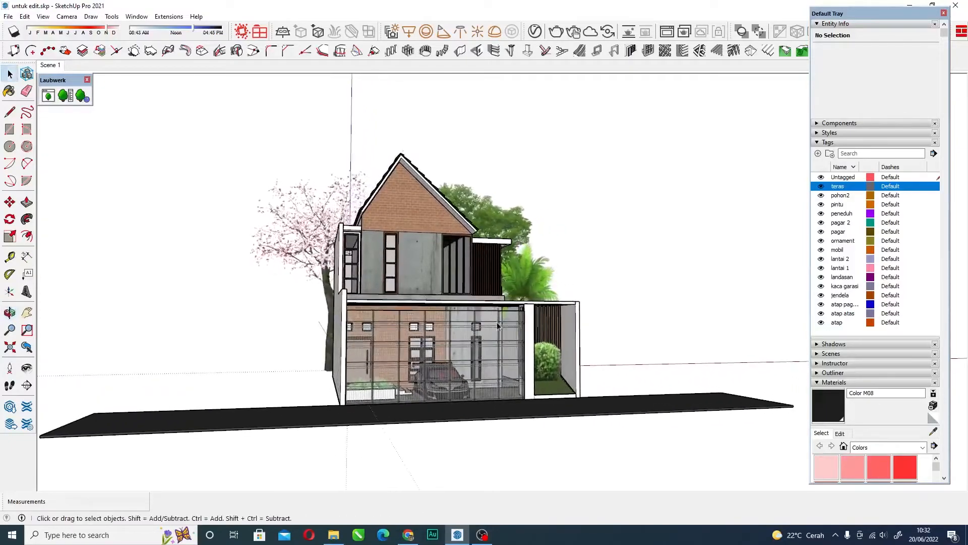
scroll(523, 305, "up", 5)
scroll(521, 301, "down", 5)
middle_click_drag(509, 318, 460, 302)
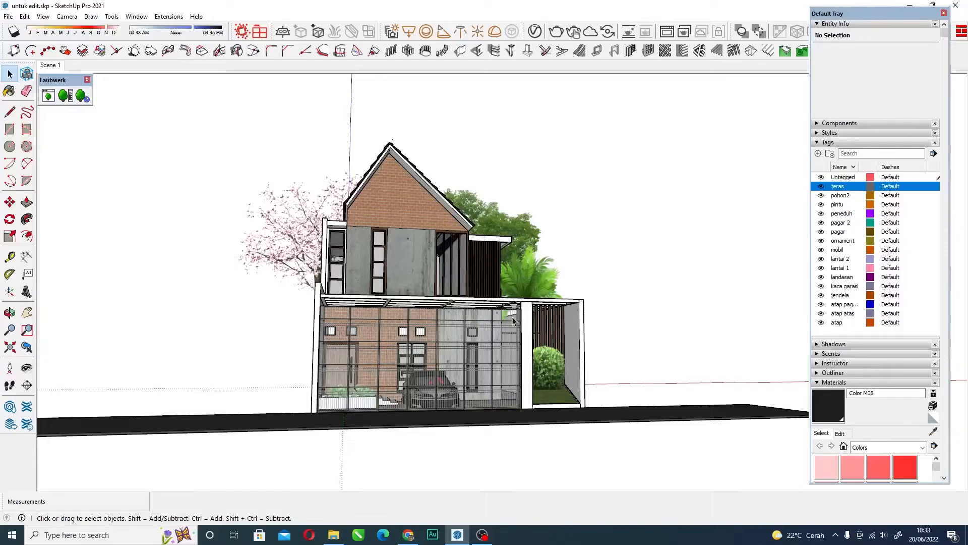
scroll(498, 321, "down", 1)
middle_click_drag(497, 320, 550, 342)
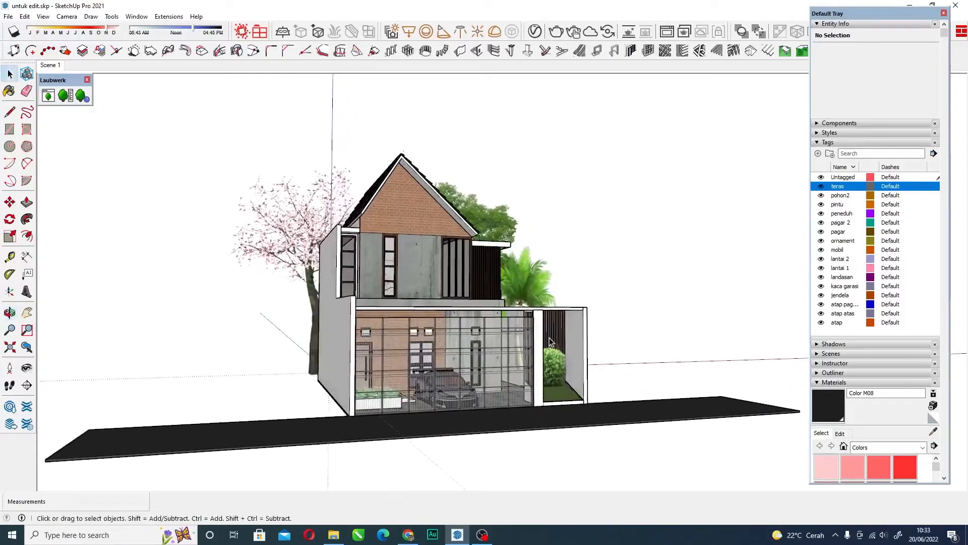
scroll(536, 341, "up", 2)
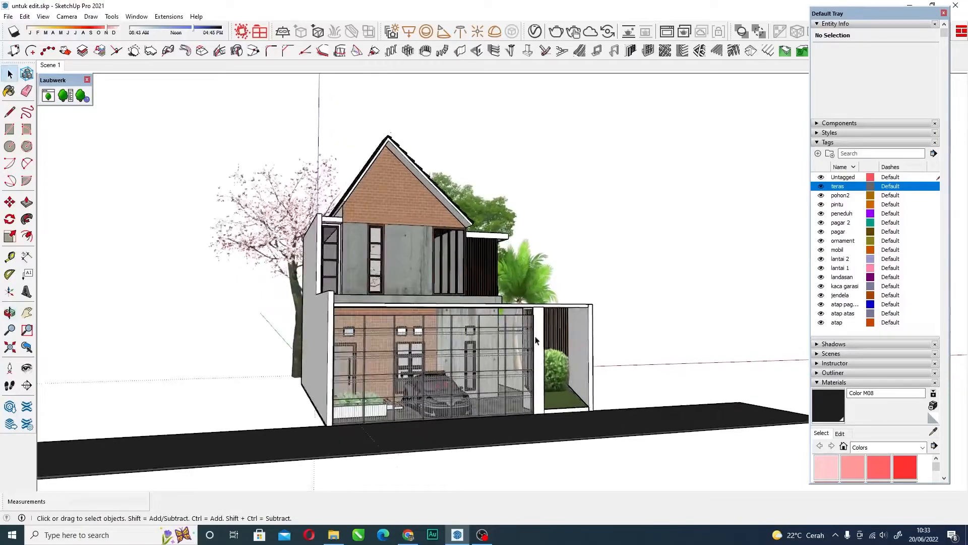
scroll(501, 342, "up", 2)
scroll(410, 333, "down", 3)
middle_click_drag(532, 304, 485, 320)
scroll(434, 324, "down", 3)
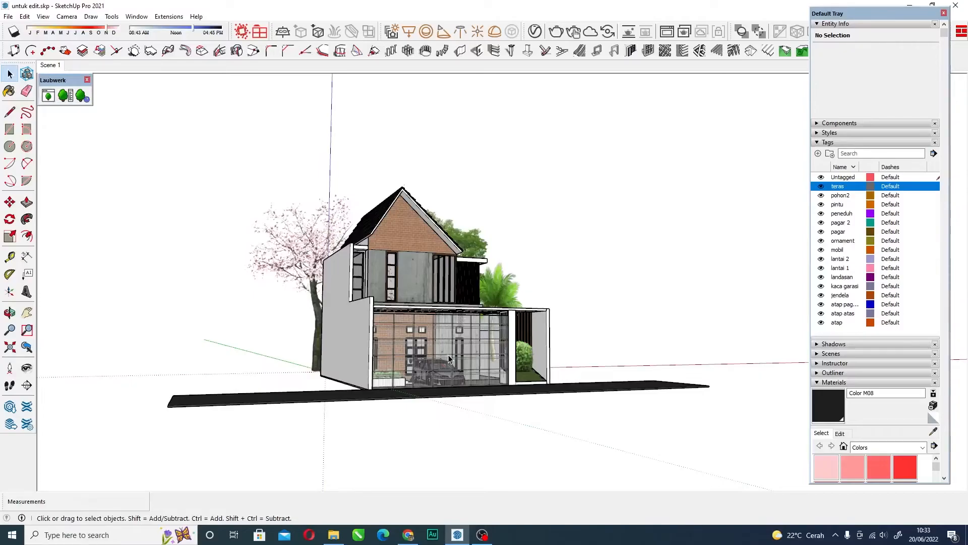
scroll(448, 358, "up", 5)
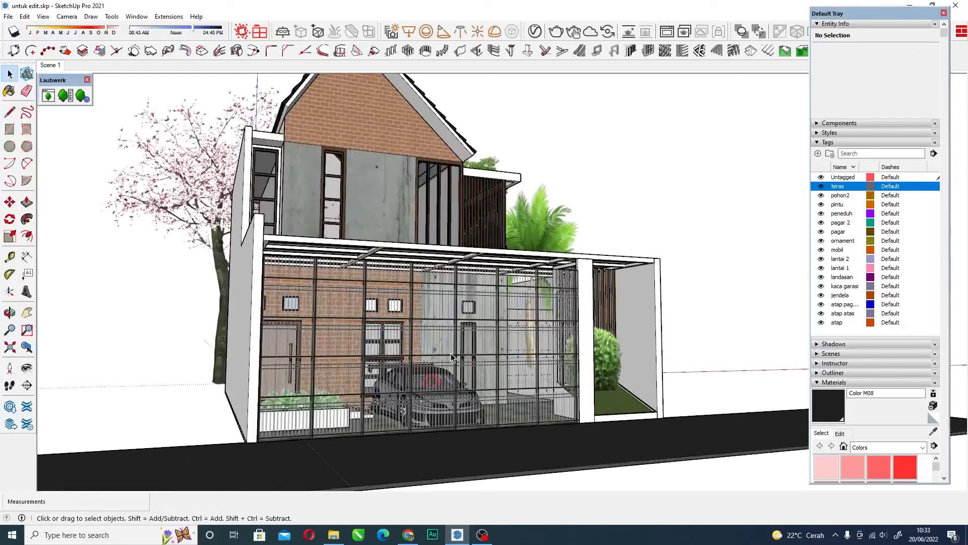
scroll(472, 328, "down", 5)
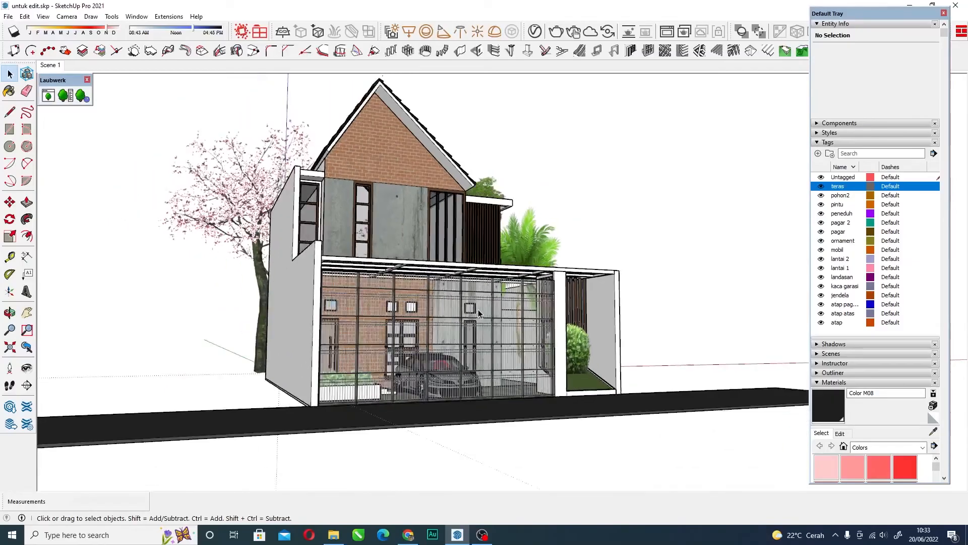